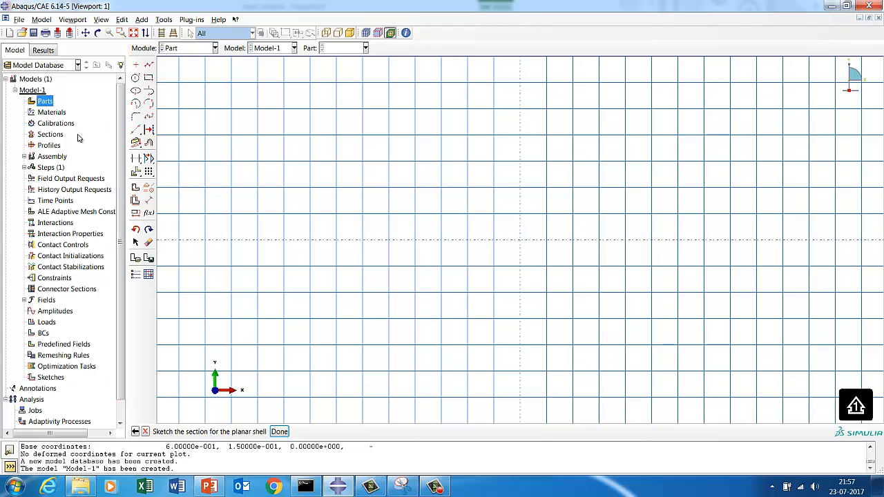
Place isolated sketch points at the four corners of a 0.6 by 1 area, including 0.6,0, and fit the view
click(135, 64)
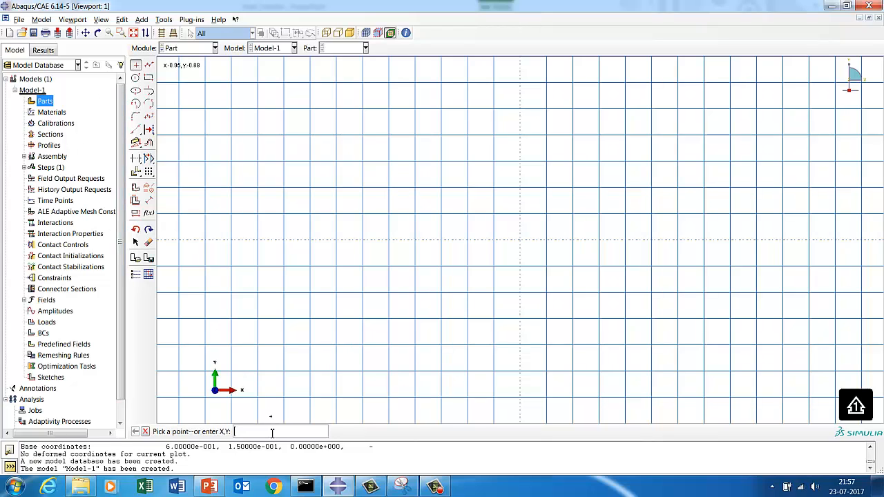
key(Return)
text(0.6,0)
key(Return)
key(Return)
click(134, 33)
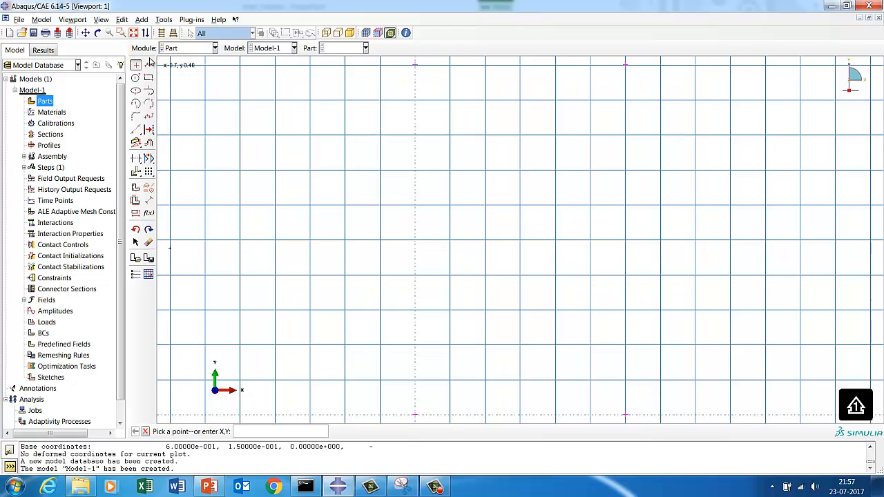
Draw a rectangle through the diagonally opposite corner points and finish the planar shell sketch to create the part
click(147, 78)
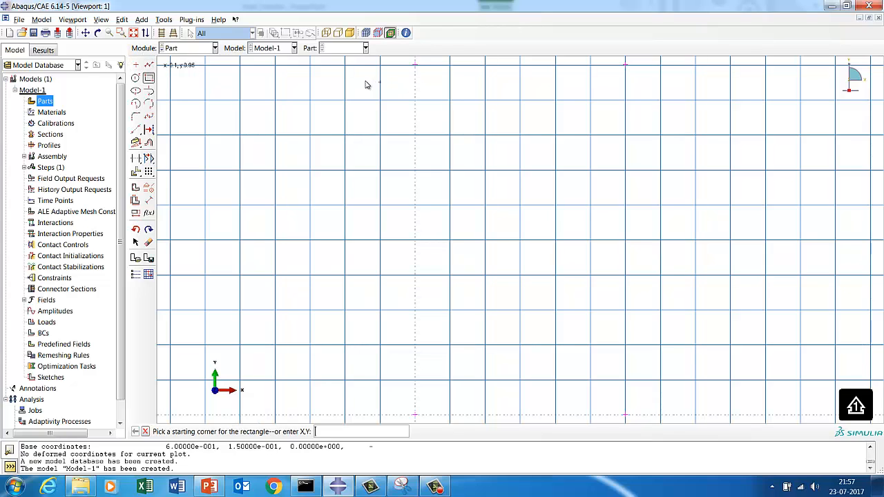
click(415, 66)
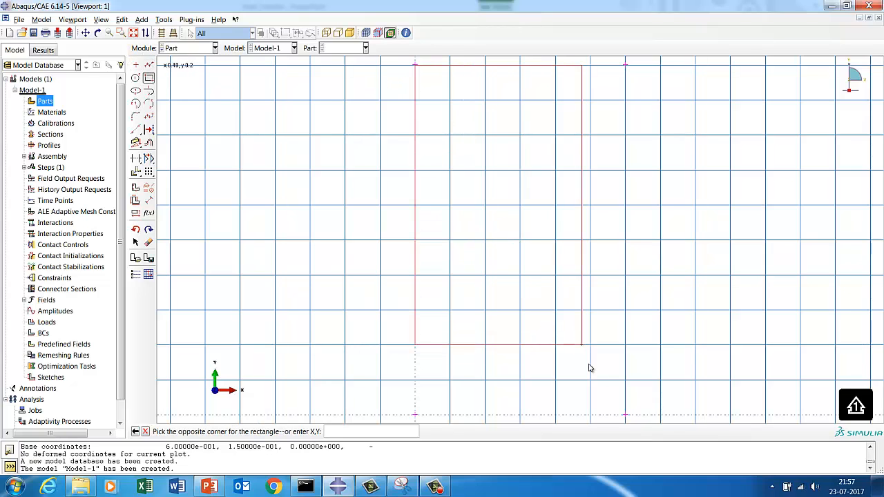
click(624, 413)
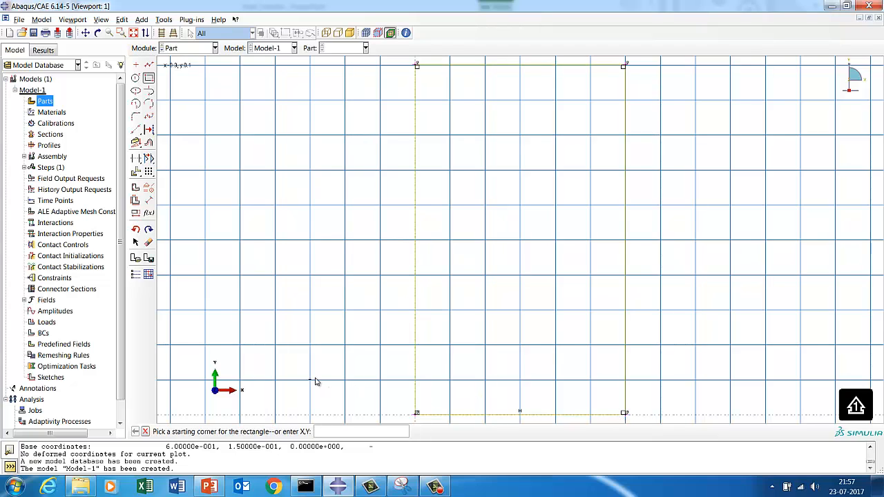
click(145, 431)
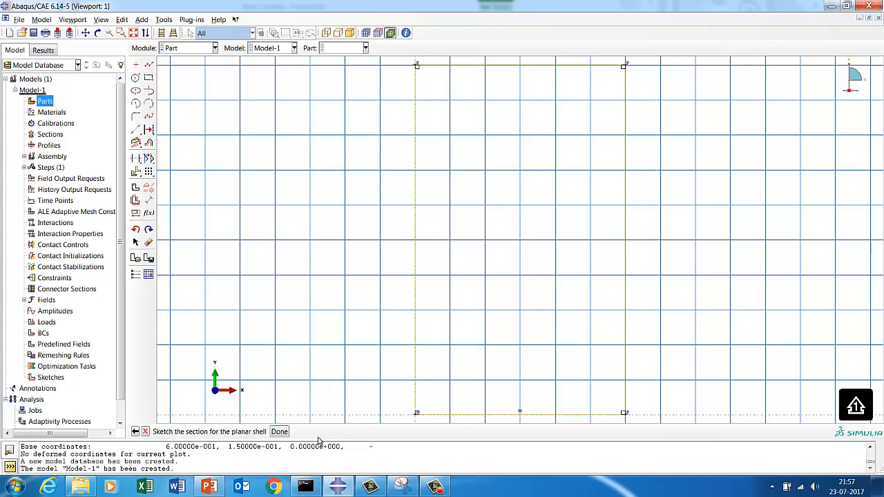
click(280, 432)
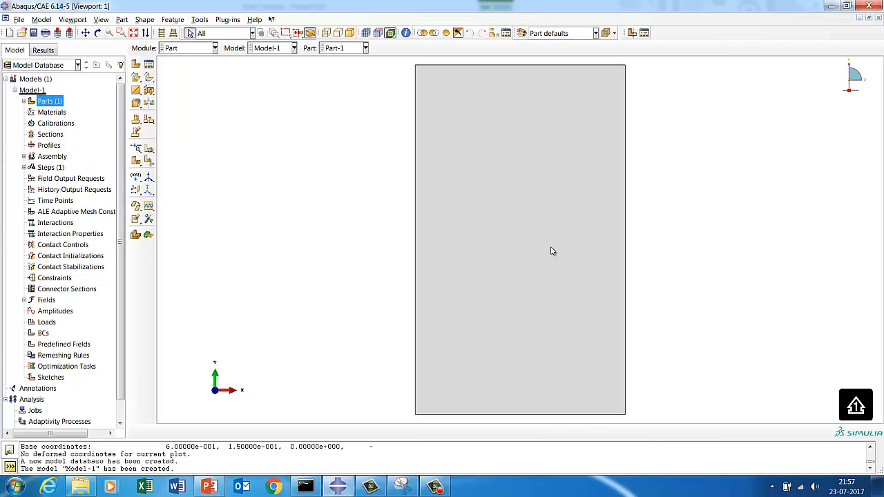
Create a datum plane offset 0.2 from the XZ principal plane
click(136, 192)
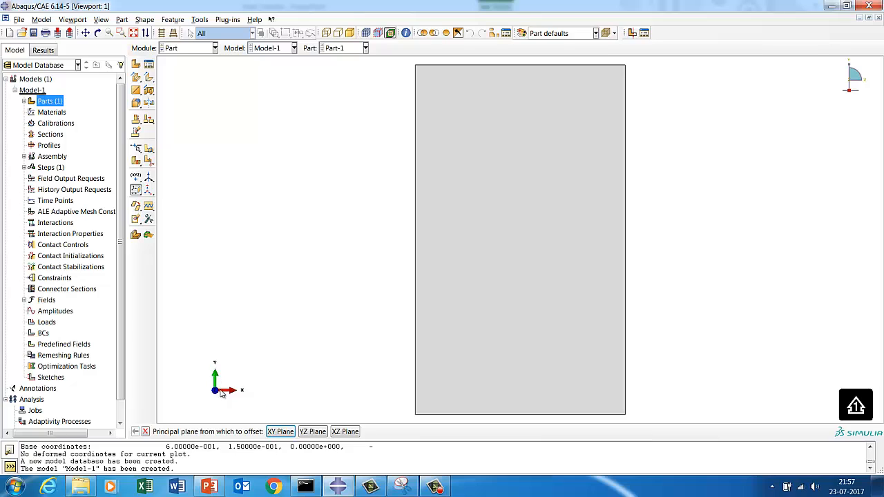
click(354, 435)
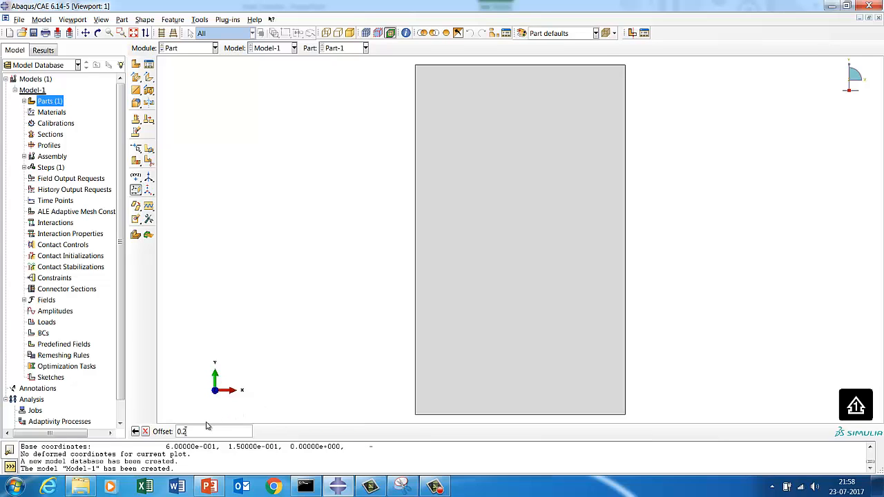
key(Return)
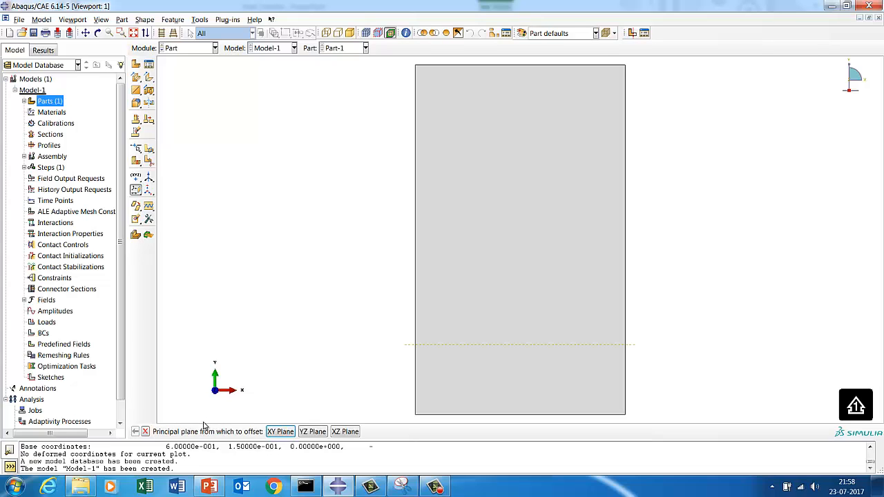
Partition the shell face using the horizontal datum plane
click(148, 160)
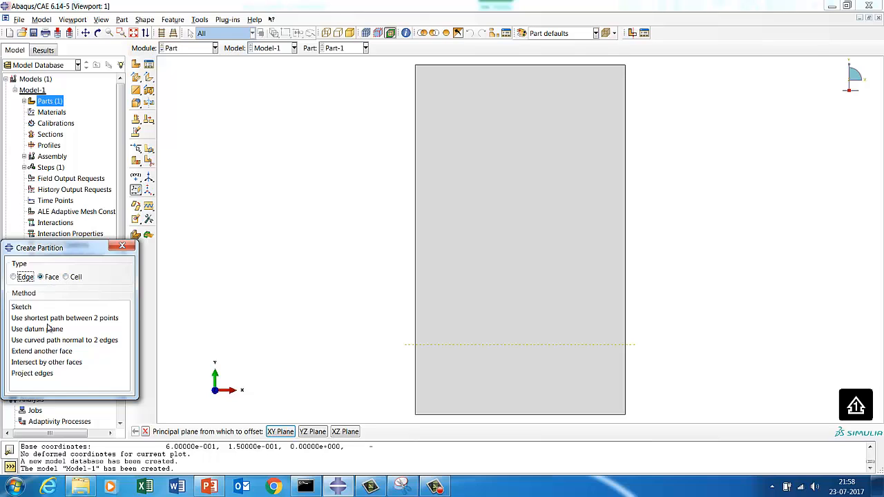
click(47, 329)
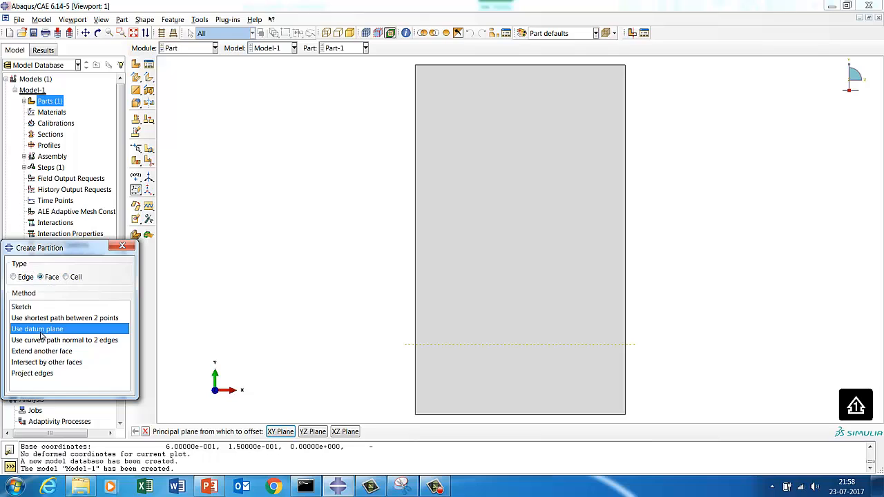
click(467, 348)
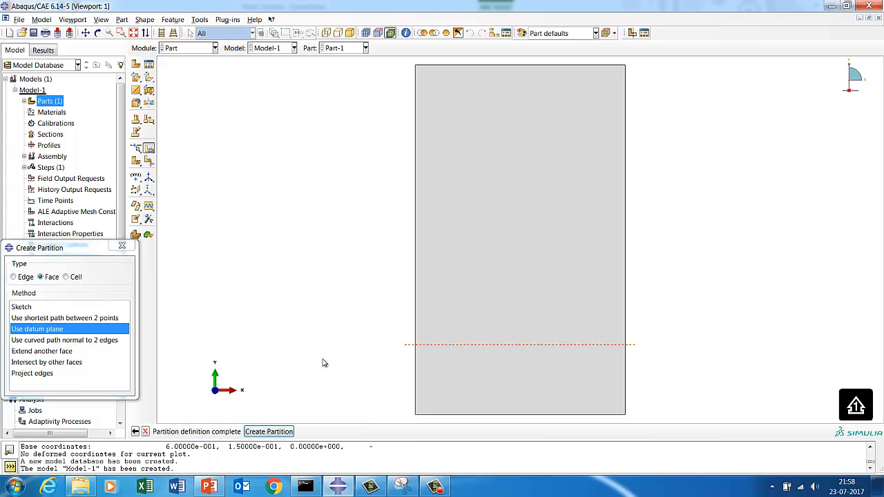
click(268, 431)
click(322, 432)
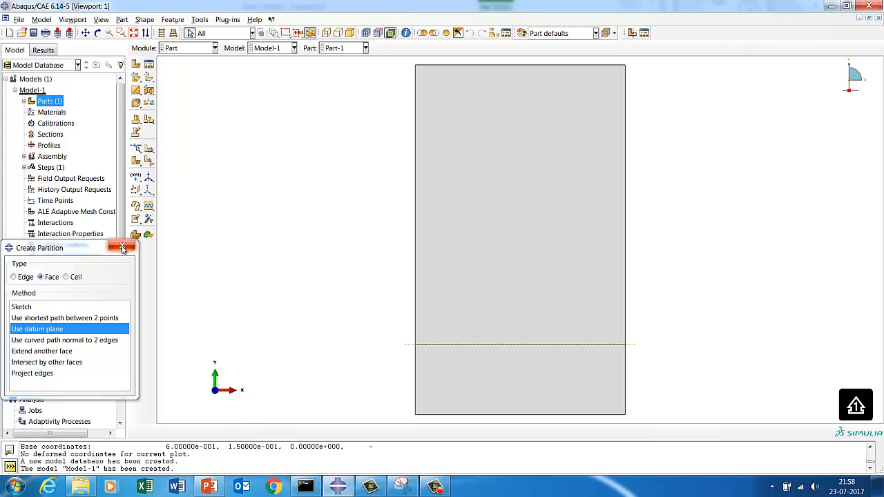
click(122, 246)
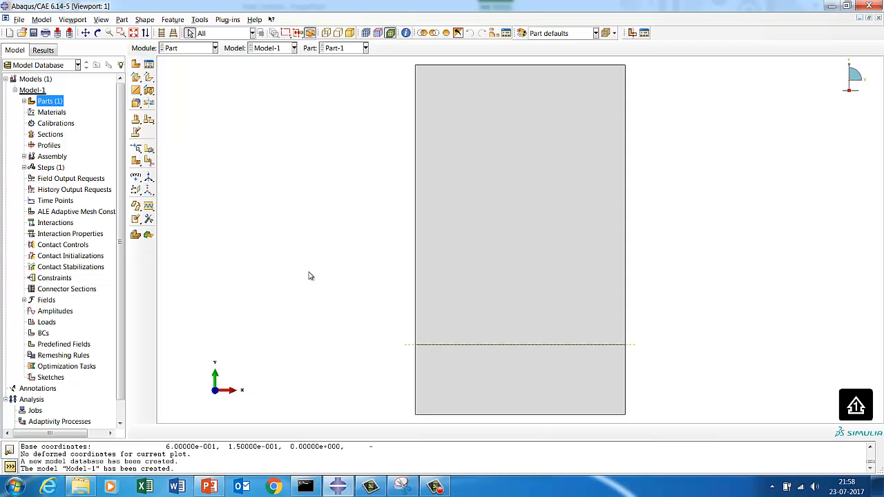
In the Property module, create Material-1 with isotropic thermal conductivity and open the Section Manager
click(184, 50)
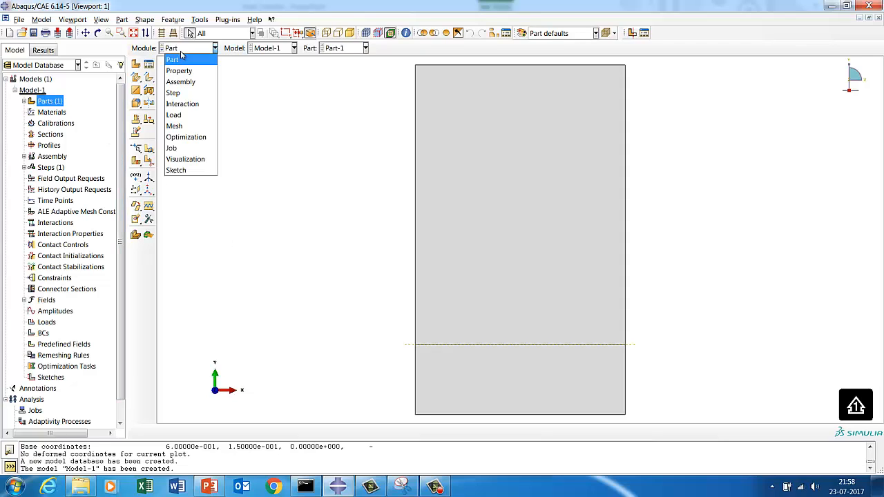
click(179, 71)
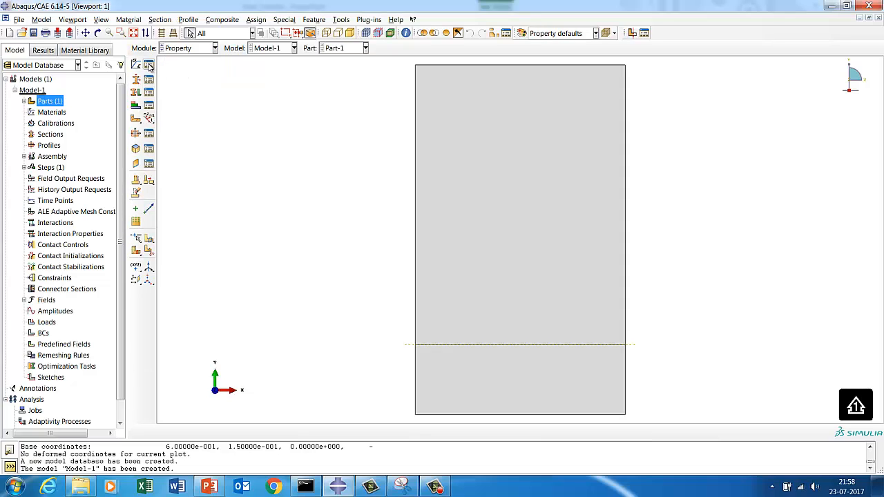
click(149, 64)
click(124, 129)
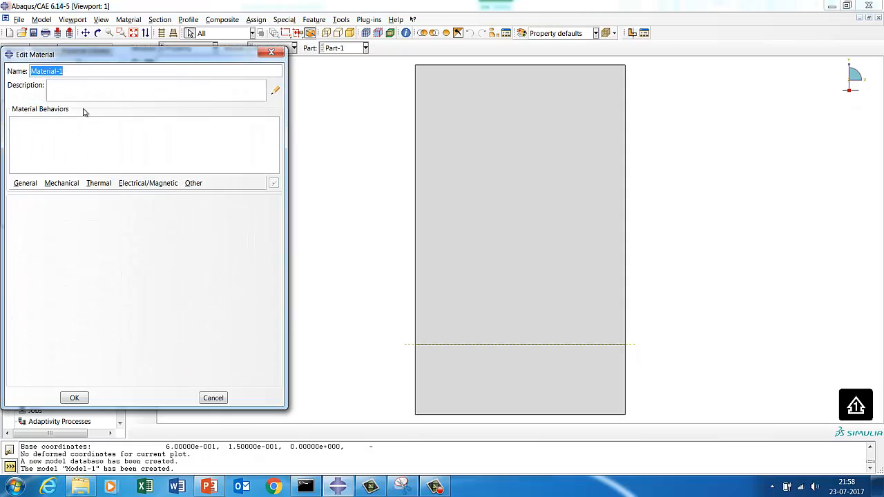
click(59, 183)
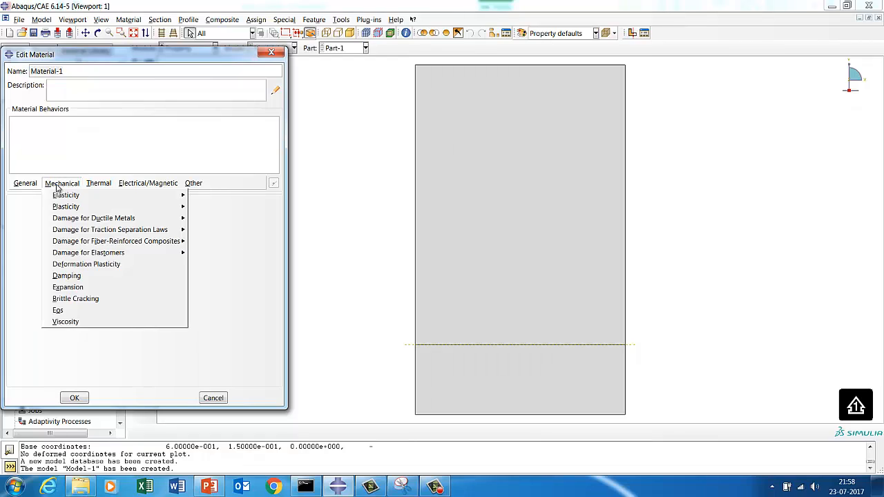
click(105, 195)
click(49, 281)
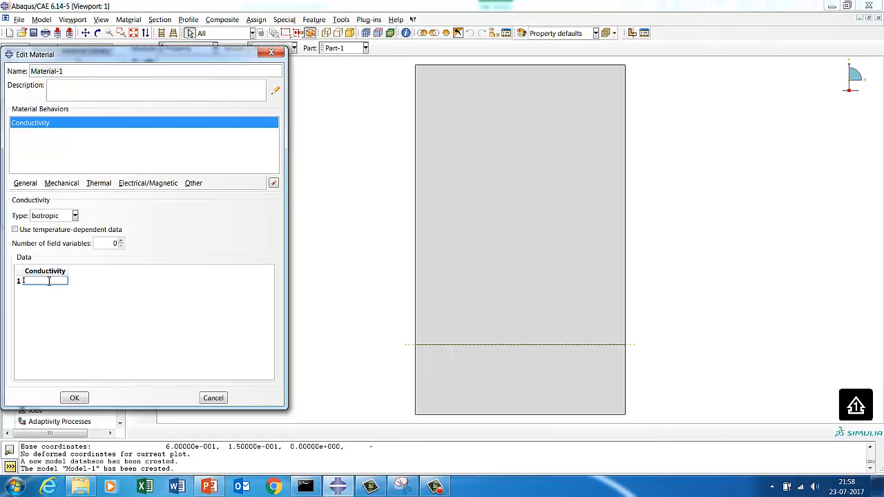
click(74, 399)
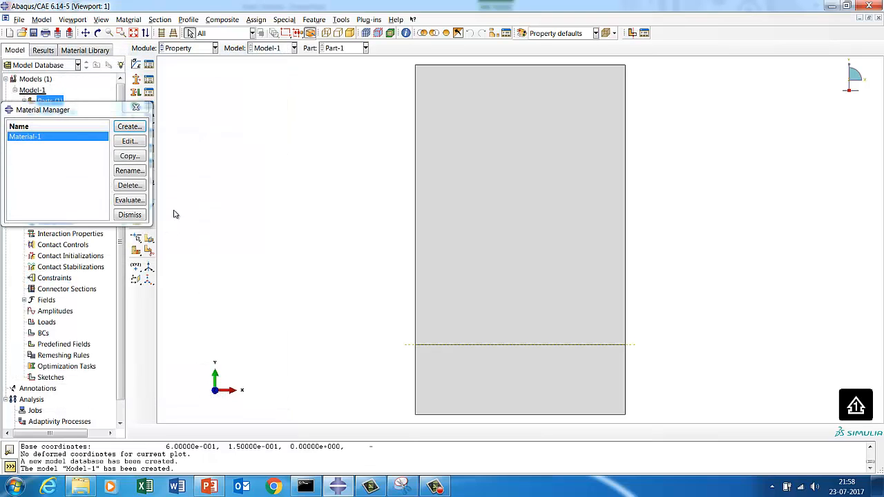
click(141, 214)
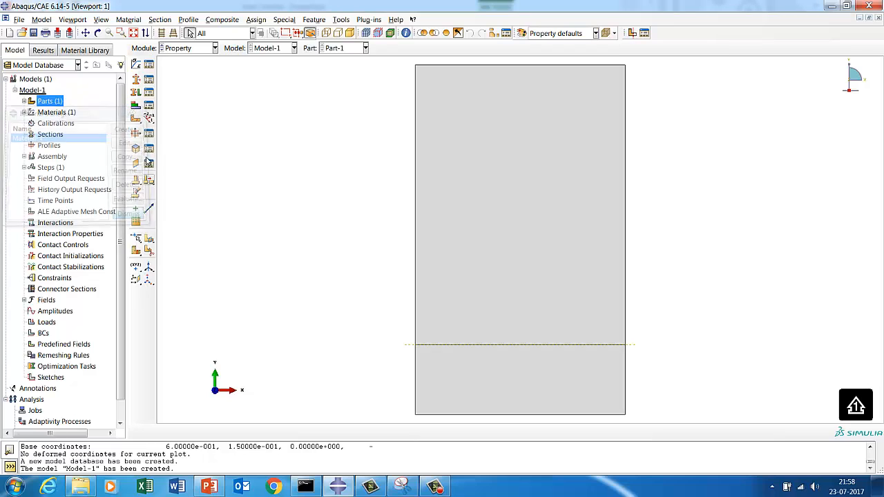
click(149, 92)
click(28, 141)
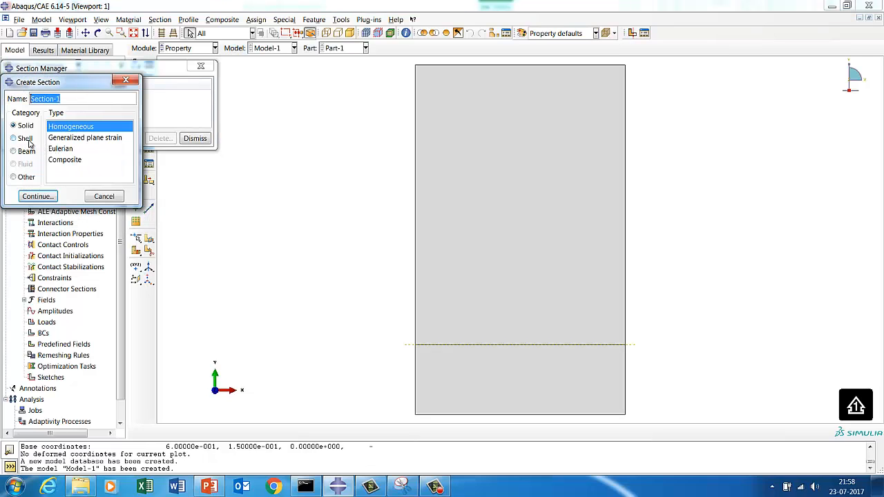
click(28, 140)
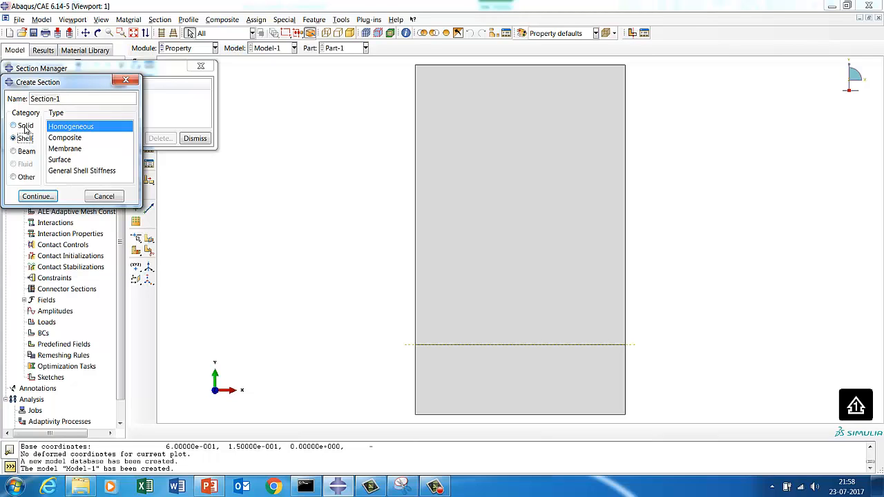
click(25, 127)
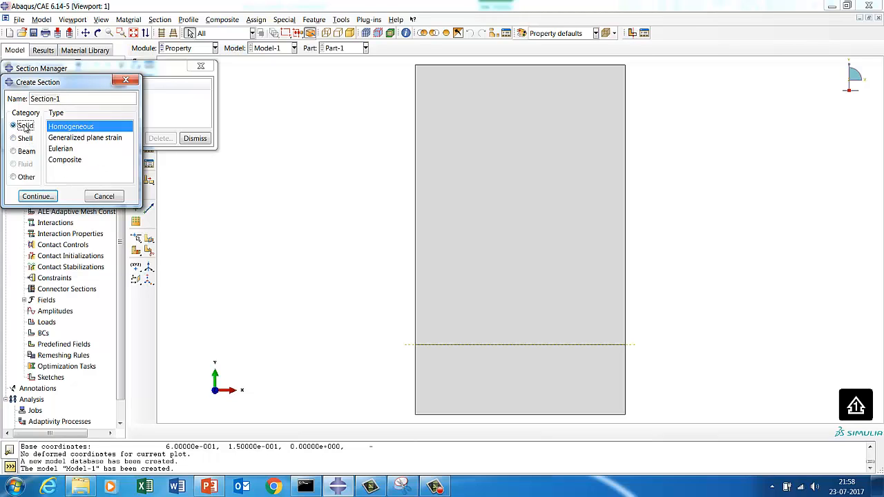
click(84, 140)
click(38, 197)
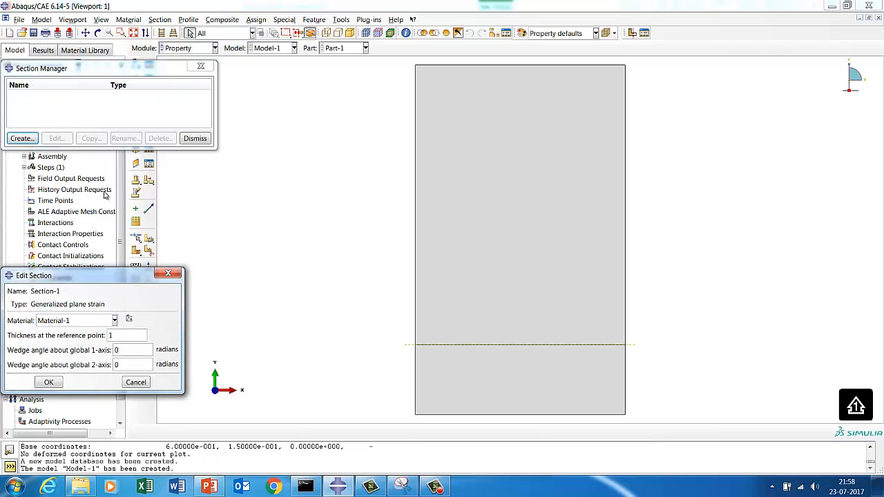
click(141, 384)
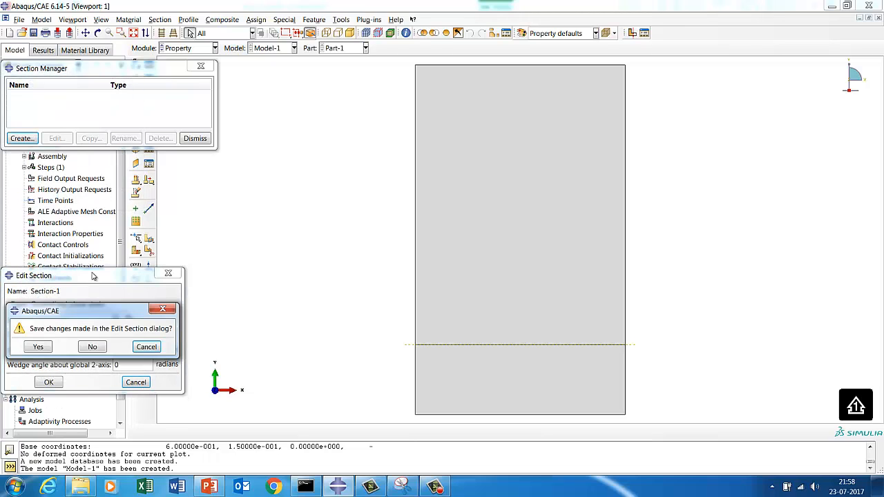
click(92, 347)
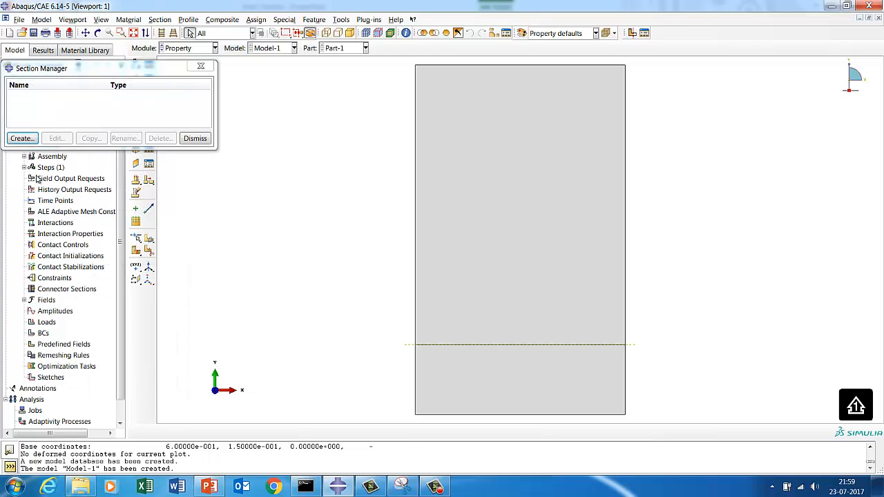
click(23, 139)
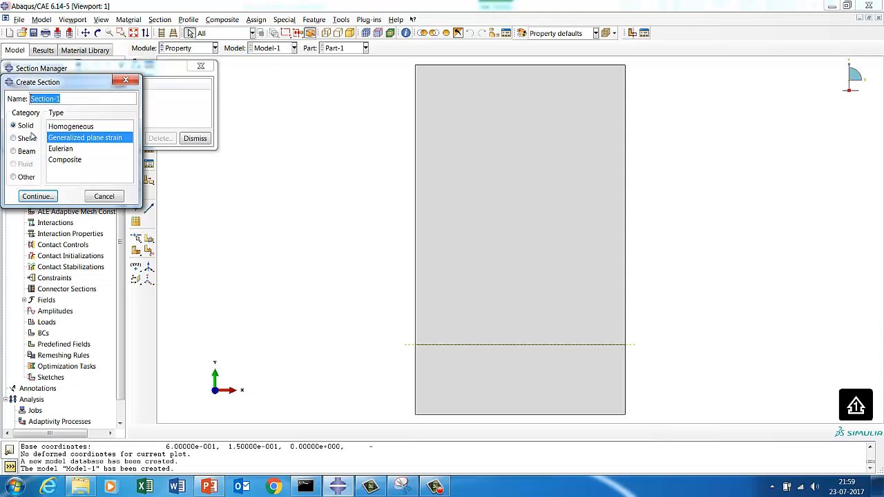
click(35, 128)
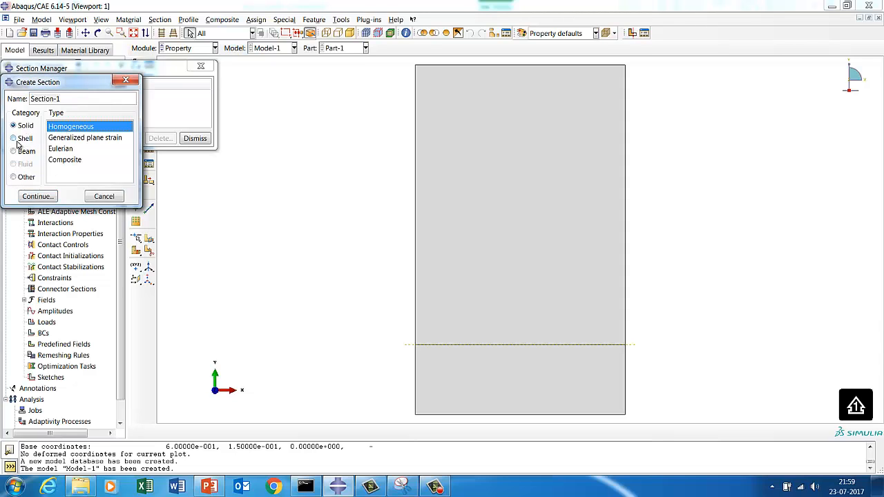
click(41, 197)
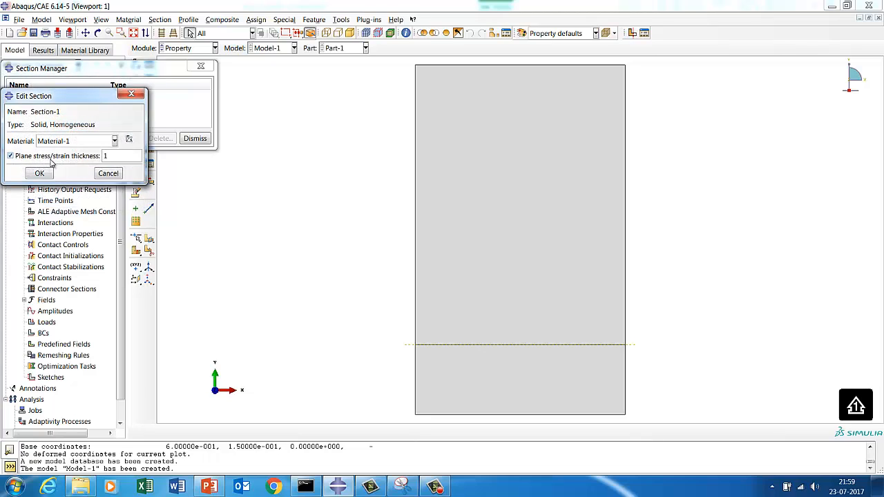
click(107, 173)
click(87, 153)
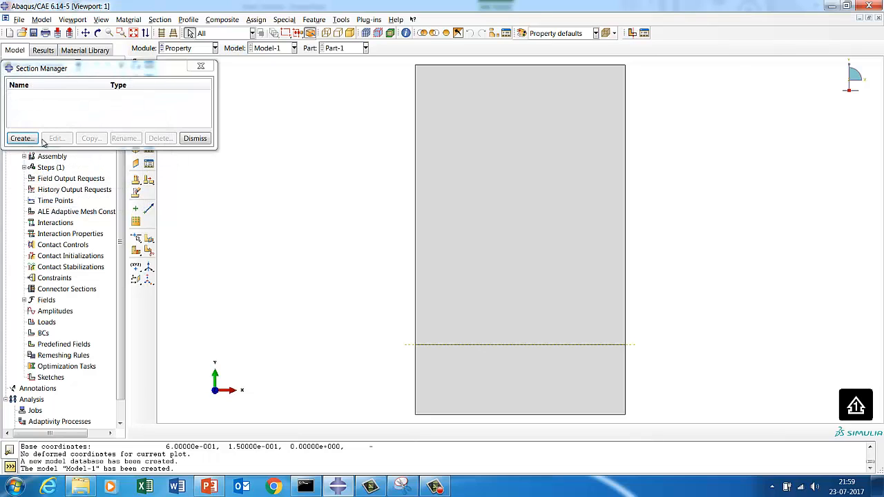
Create a solid homogeneous section using Material-1 with a plane stress/strain thickness of 1
click(28, 139)
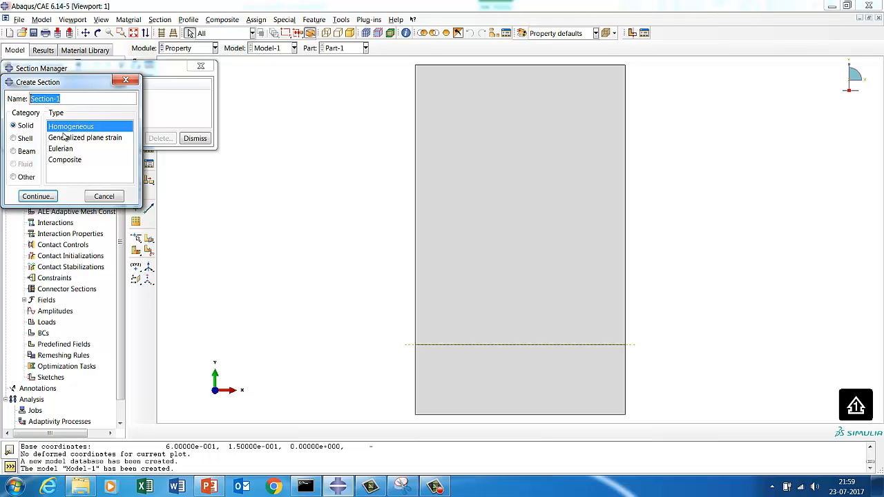
click(48, 197)
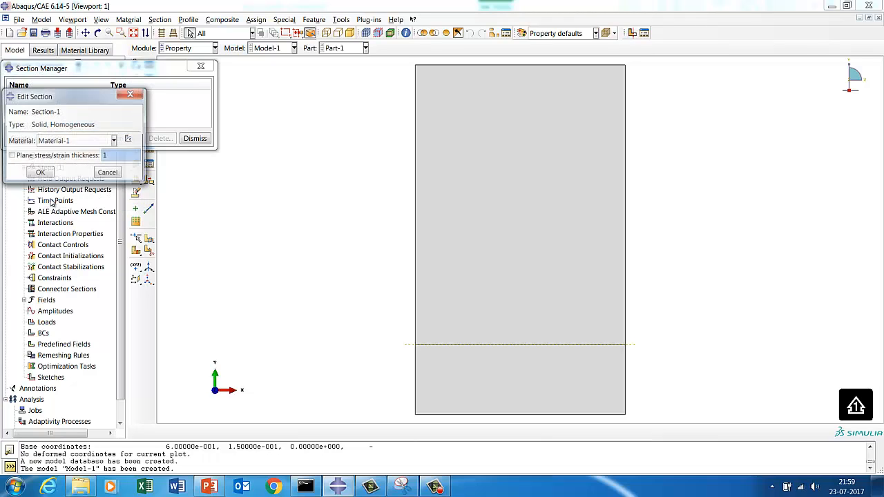
click(26, 159)
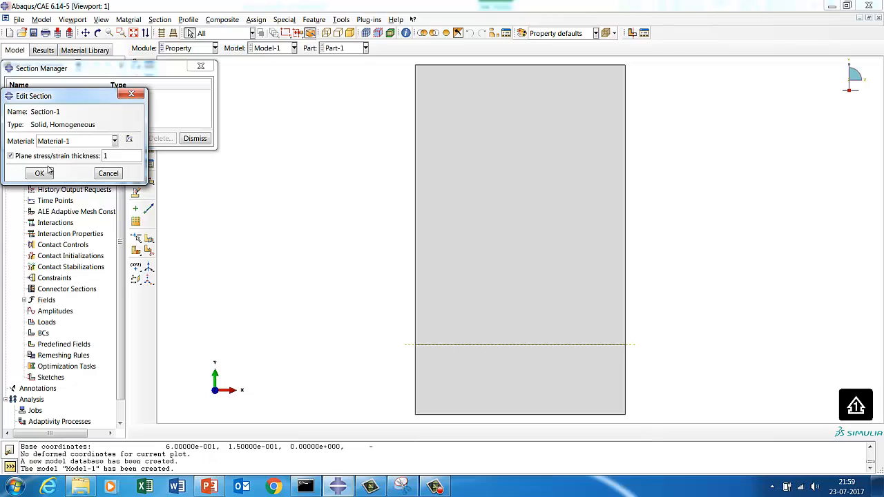
click(39, 173)
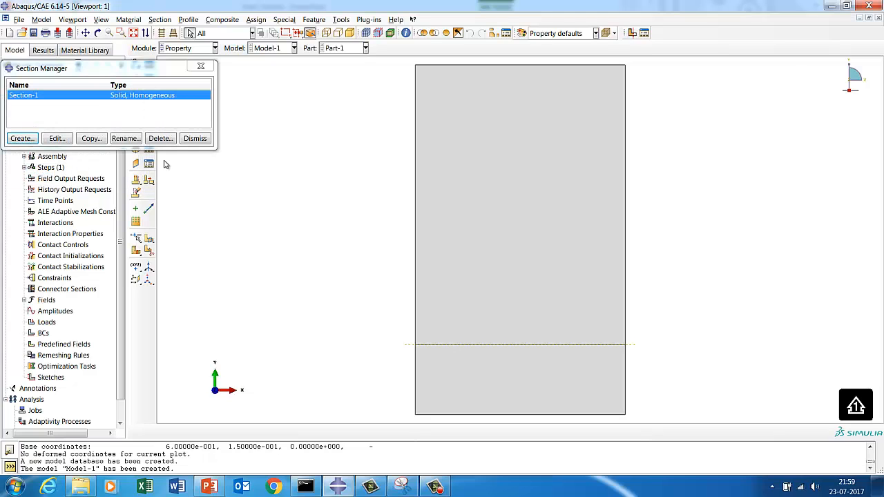
click(194, 138)
Assign the solid homogeneous section to both faces of the partitioned part, with thickness taken from the section
click(149, 94)
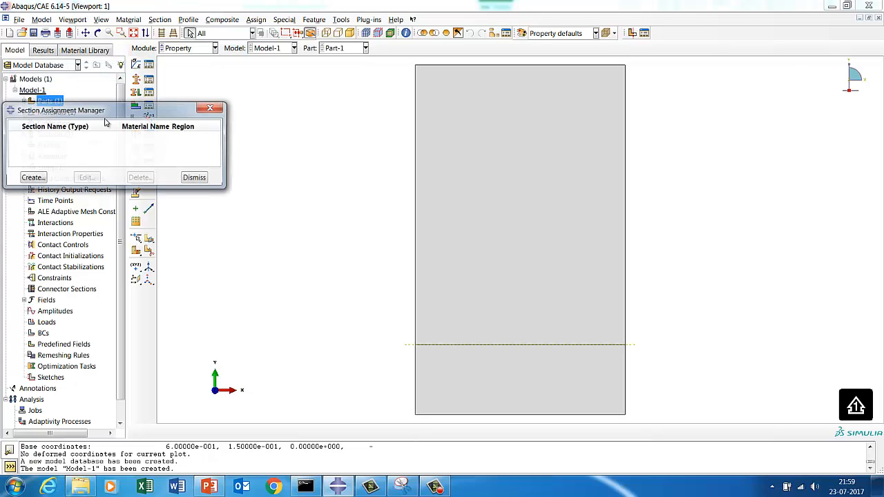
click(32, 178)
drag(404, 233, 629, 401)
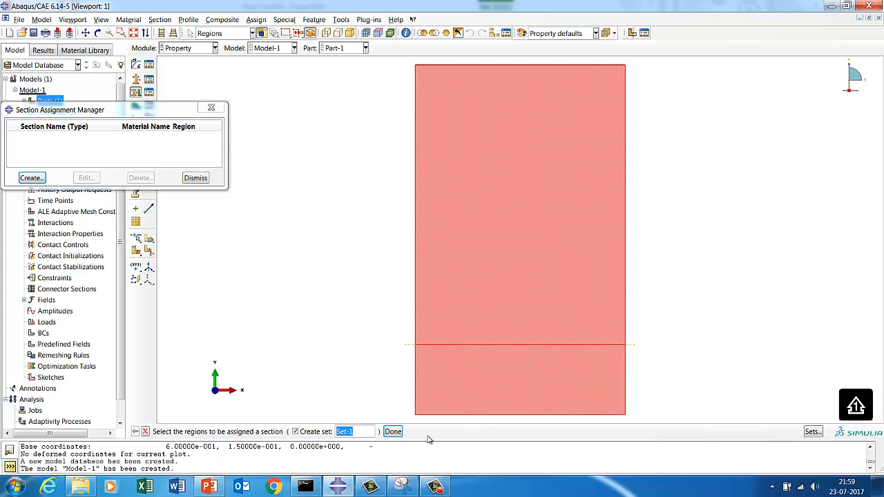
click(393, 432)
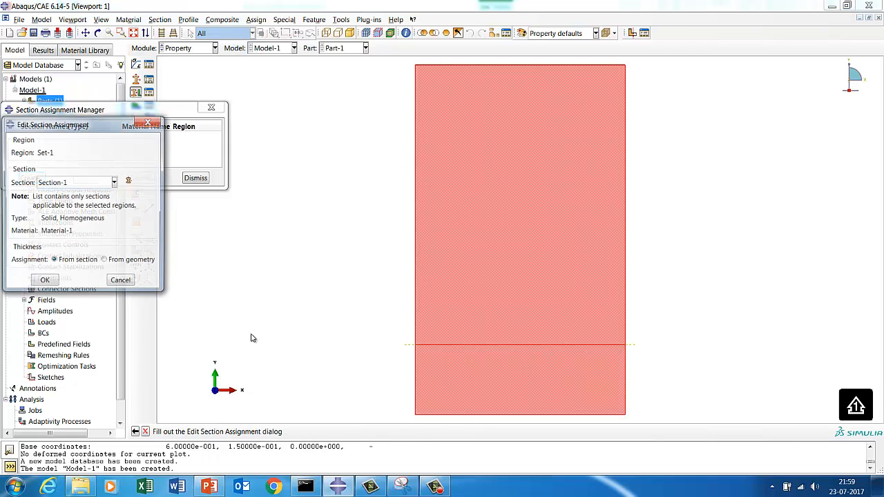
click(45, 280)
click(196, 178)
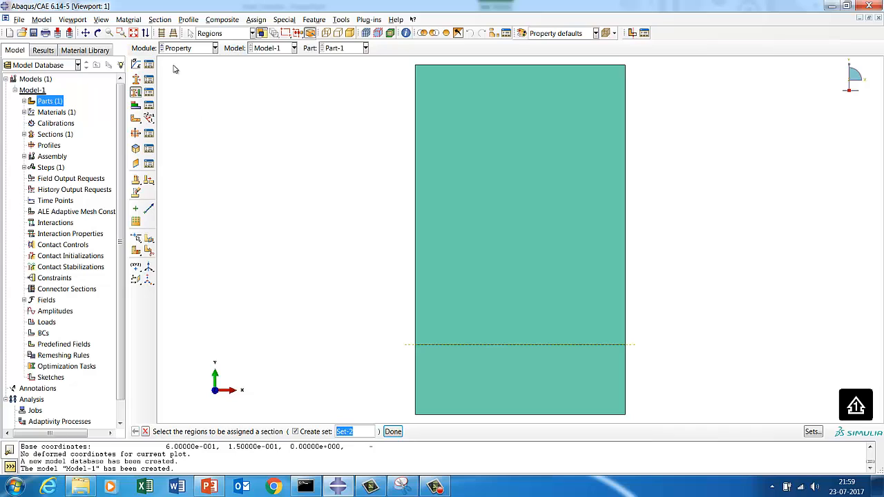
In the Assembly module, create a dependent instance of Part-1
click(178, 48)
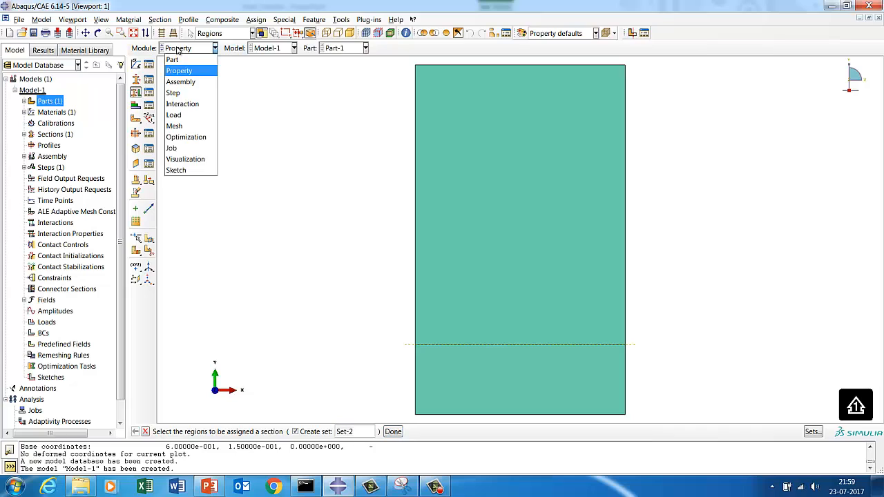
click(187, 82)
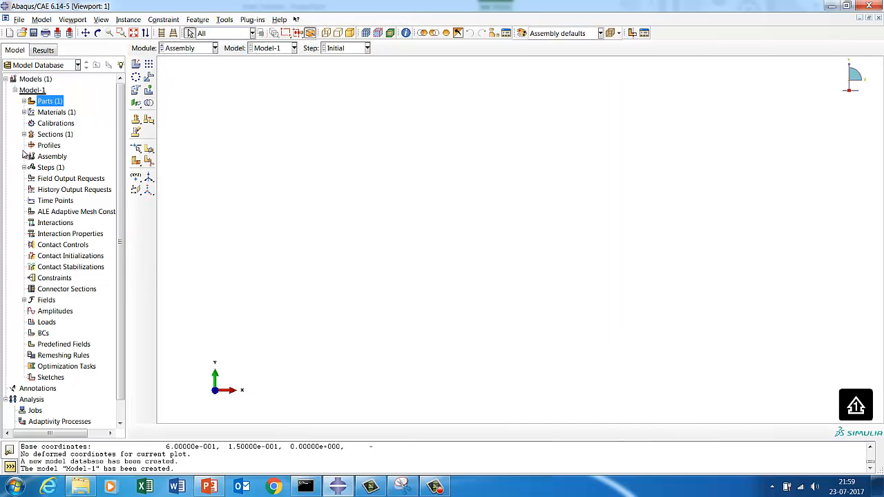
click(24, 156)
click(56, 168)
right_click(55, 173)
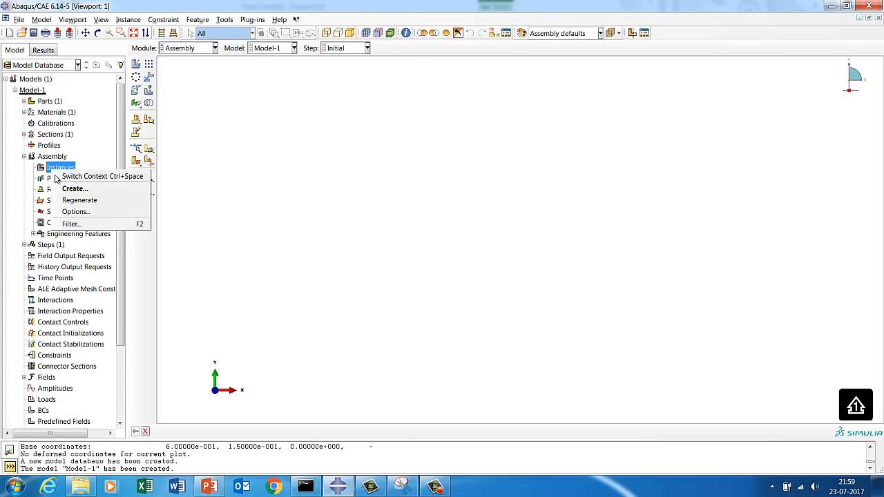
click(73, 189)
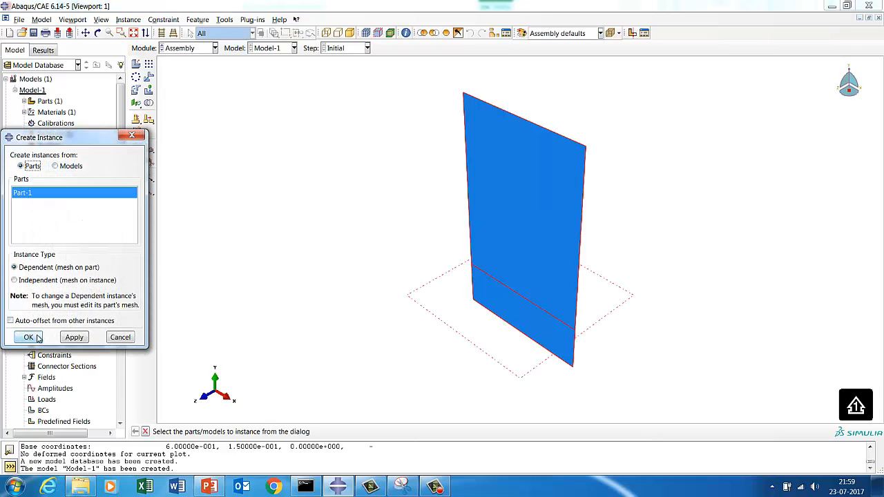
click(29, 337)
In the Step module, create a Heat transfer step named Steady_state_heat_trasnsfer after the Initial step
click(172, 48)
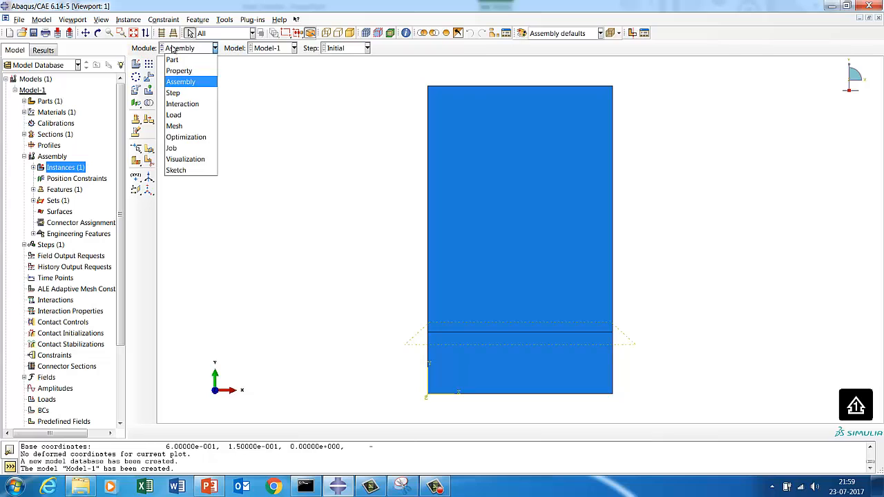
click(181, 92)
click(156, 72)
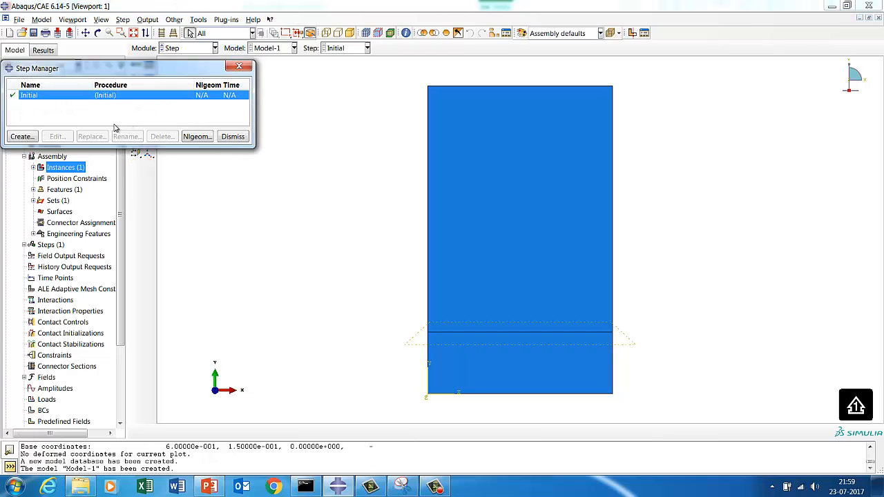
click(31, 139)
text(Steady)
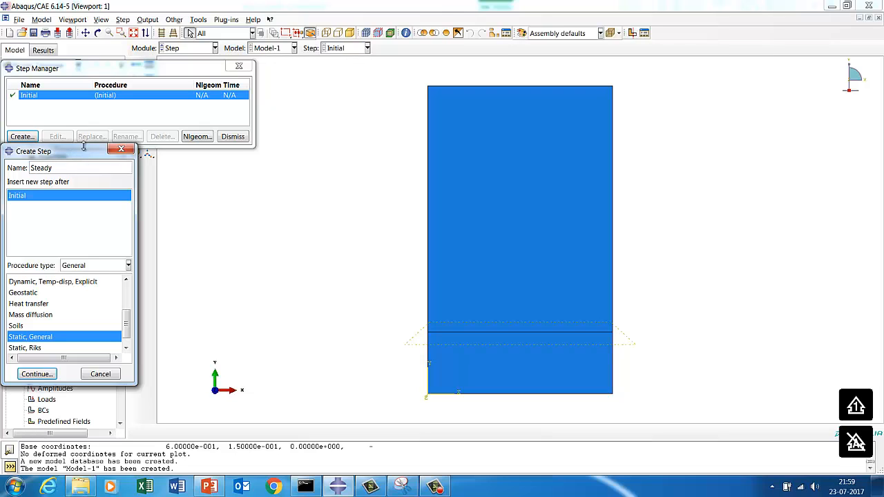
text(_state_heat_)
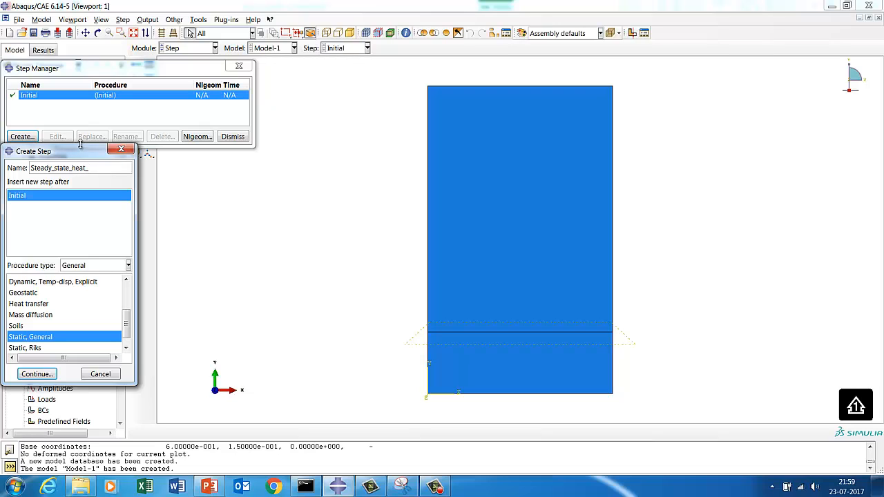
text(tra)
text(s)
text(ns)
text(fer)
click(39, 310)
click(40, 375)
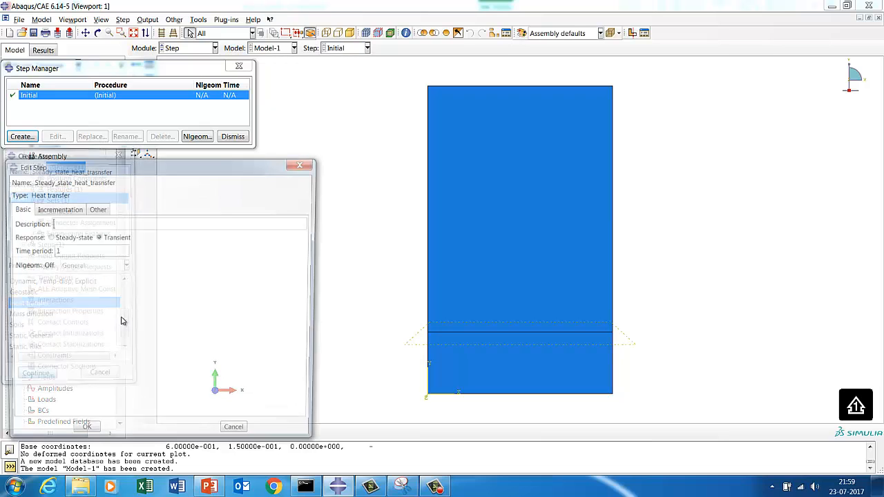
Set the heat transfer step's response to steady-state and its initial increment size to 0.1, and save the step
click(59, 238)
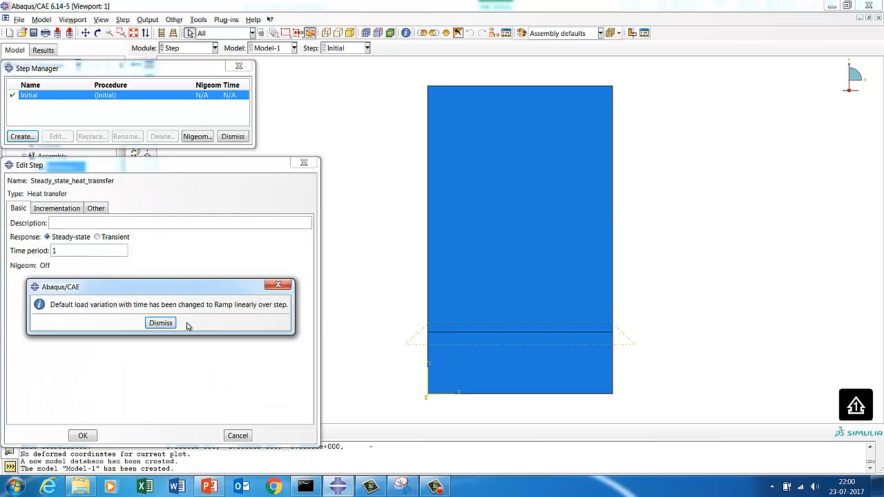
click(160, 325)
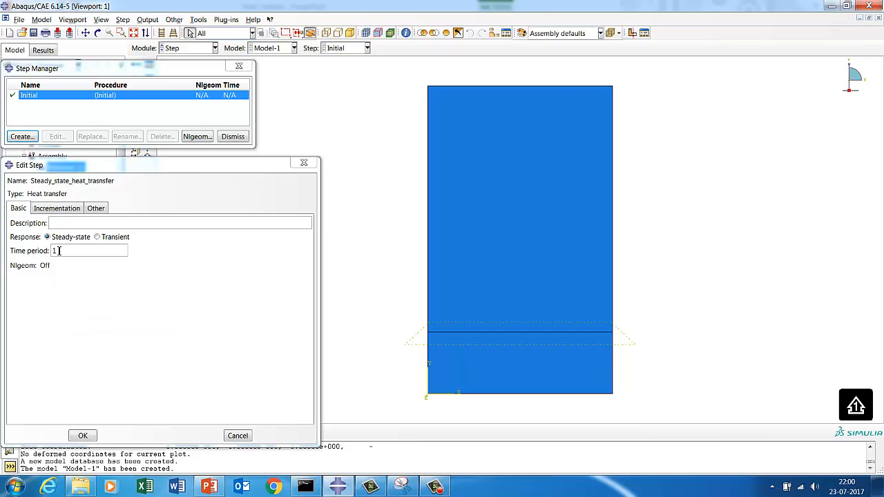
click(57, 208)
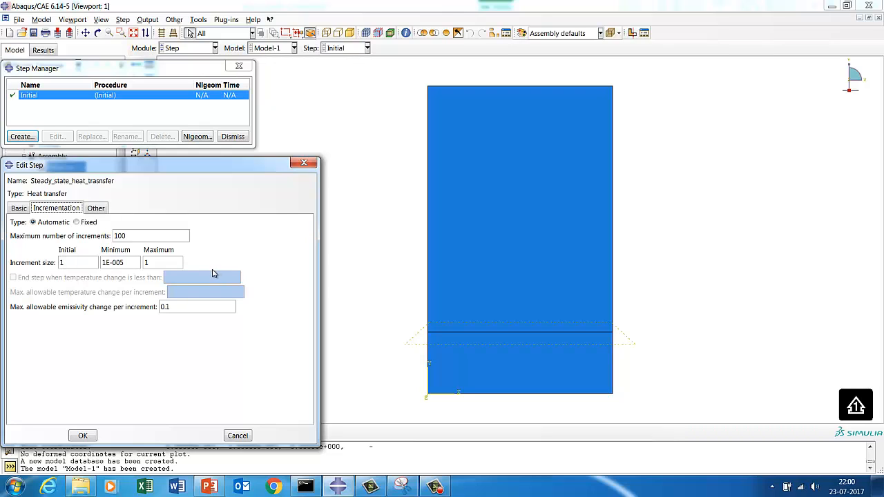
double_click(62, 263)
text(0.)
click(86, 435)
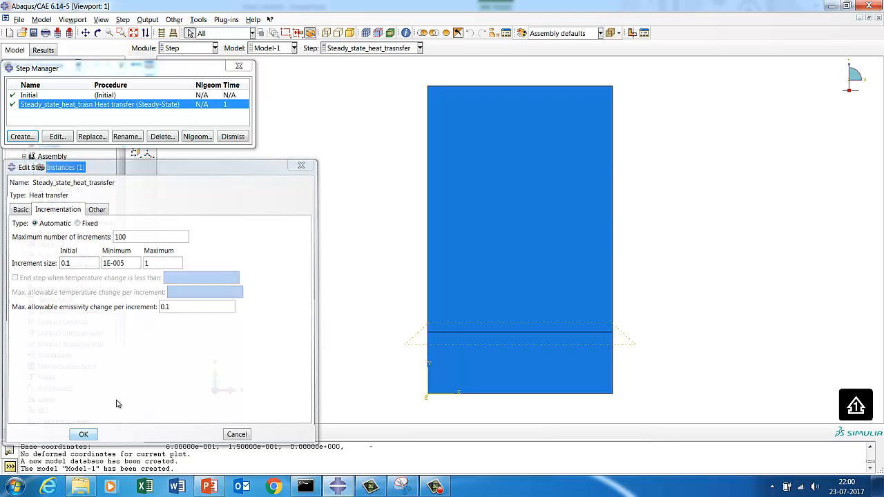
click(233, 137)
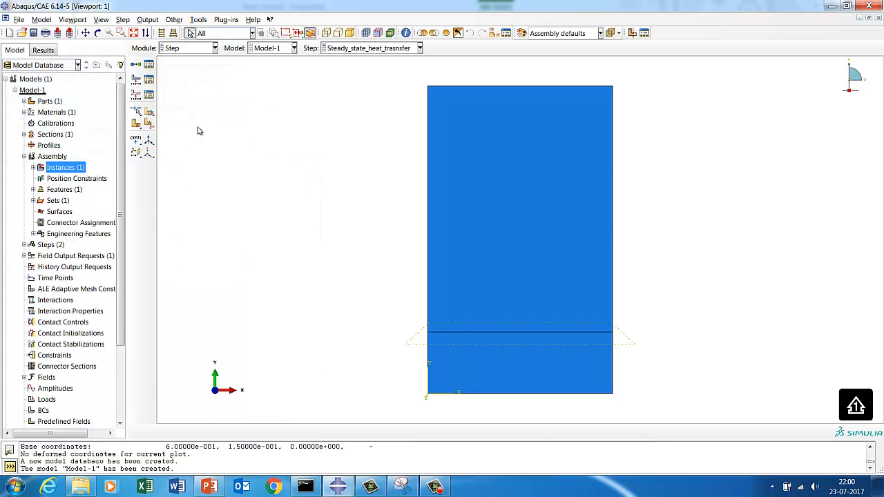
In the Interaction module, create a surface film condition on the plate's right edges with film coefficient 750 and sink temperature 0
click(179, 53)
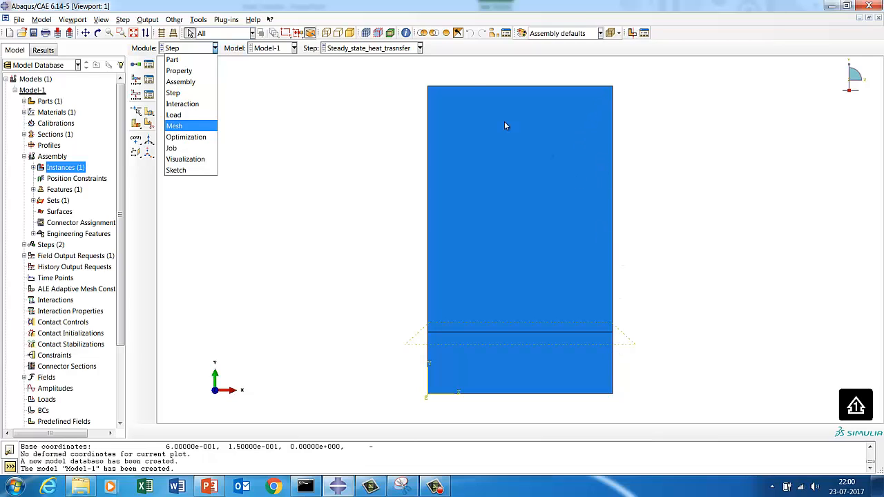
click(177, 105)
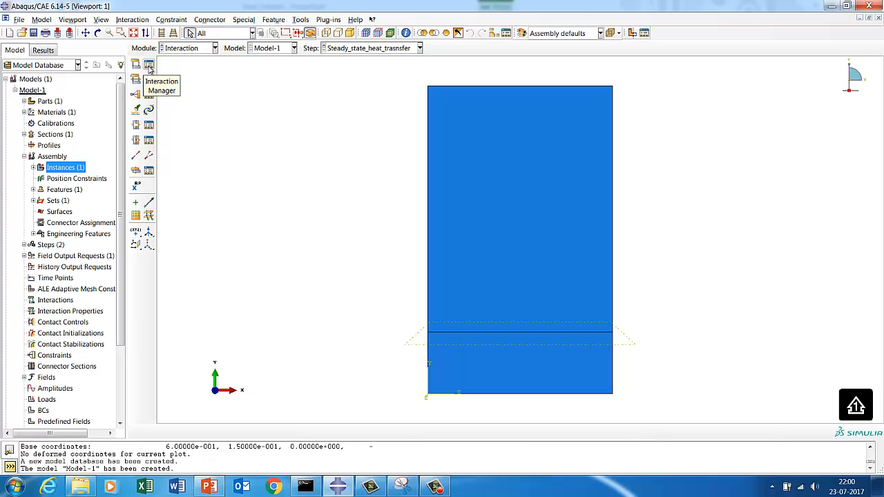
click(149, 68)
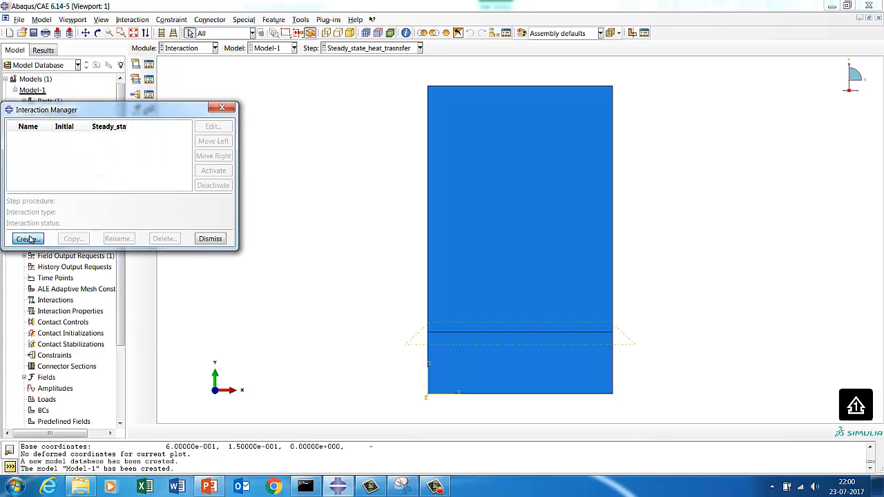
click(28, 238)
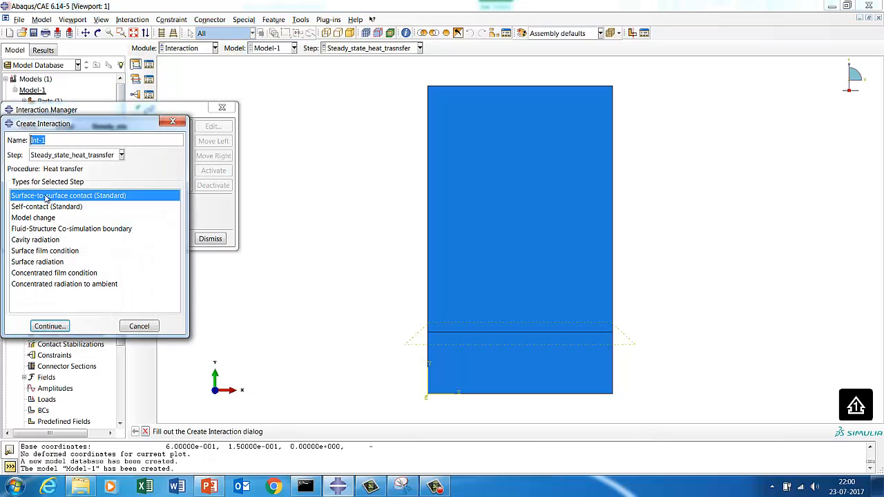
click(45, 252)
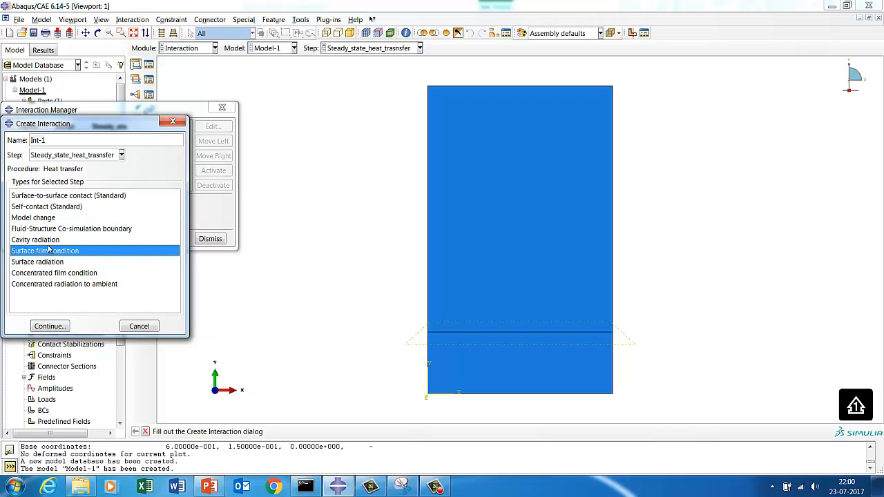
click(49, 326)
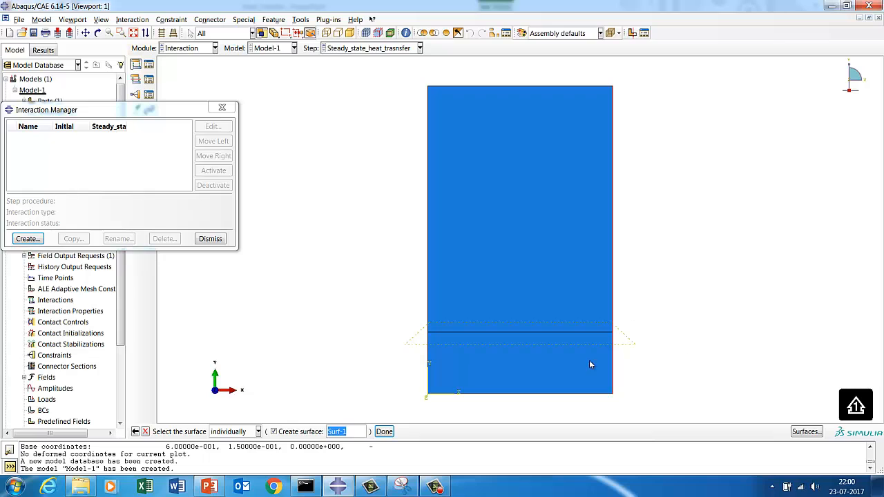
click(384, 431)
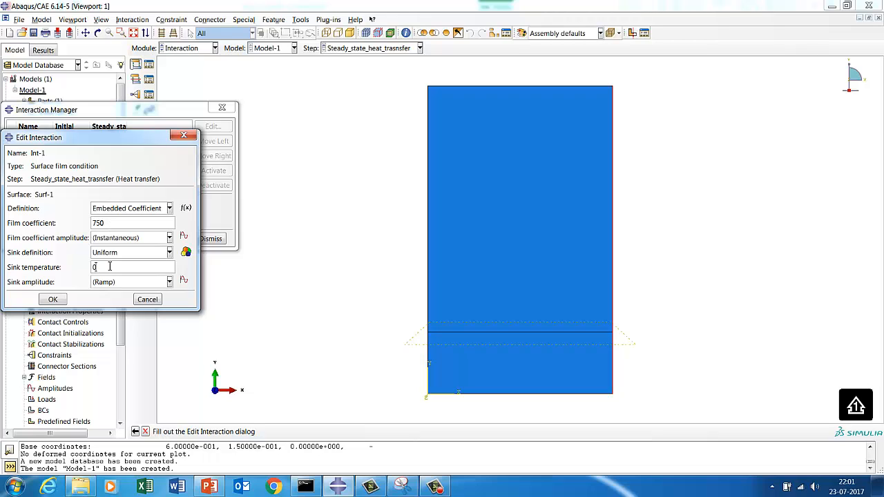
click(55, 300)
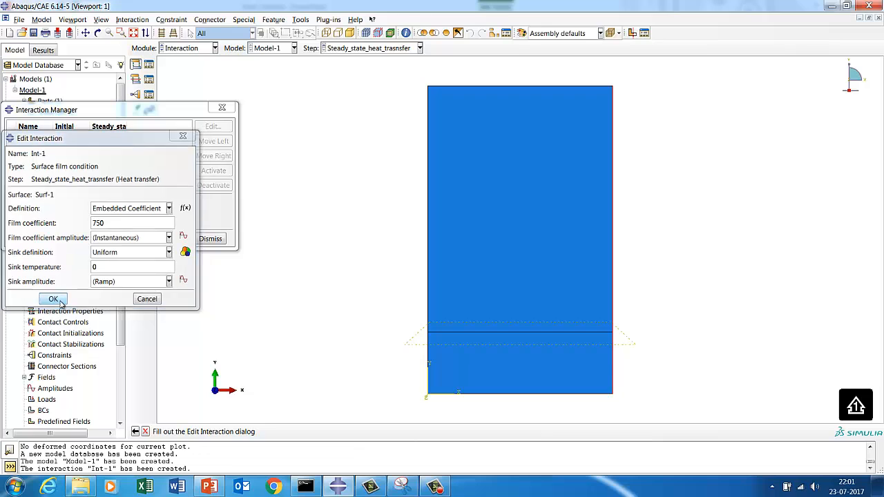
Create a second surface film condition on the plate's top edge with film coefficient 750 and sink temperature 0
click(28, 238)
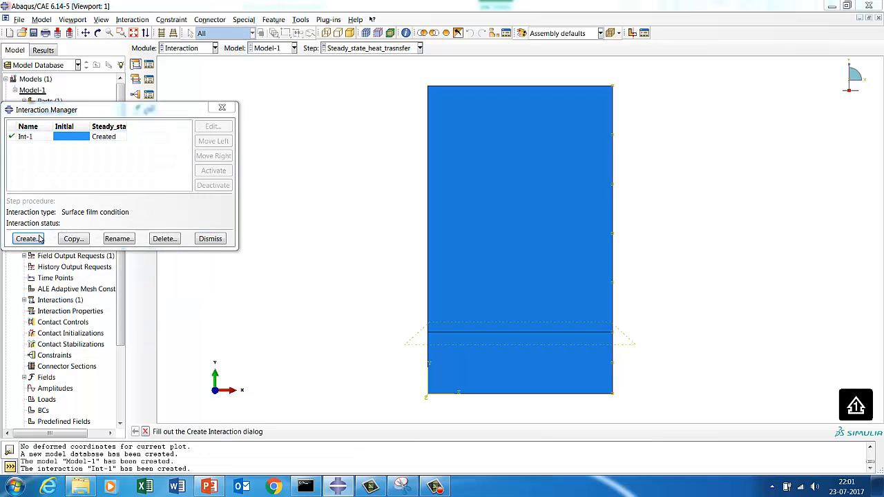
click(553, 90)
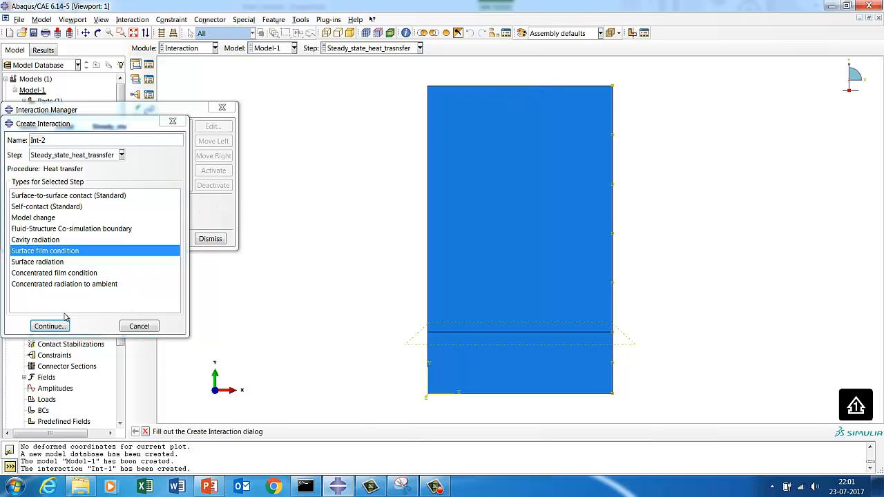
click(61, 325)
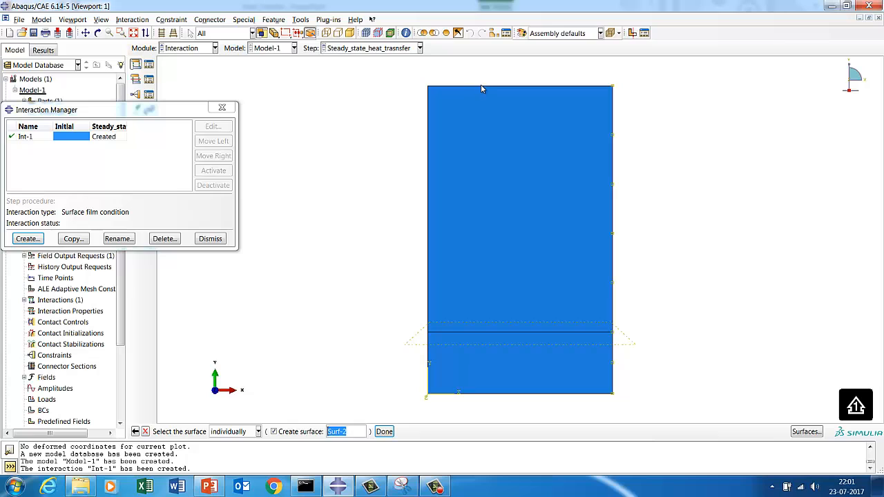
click(483, 86)
click(385, 432)
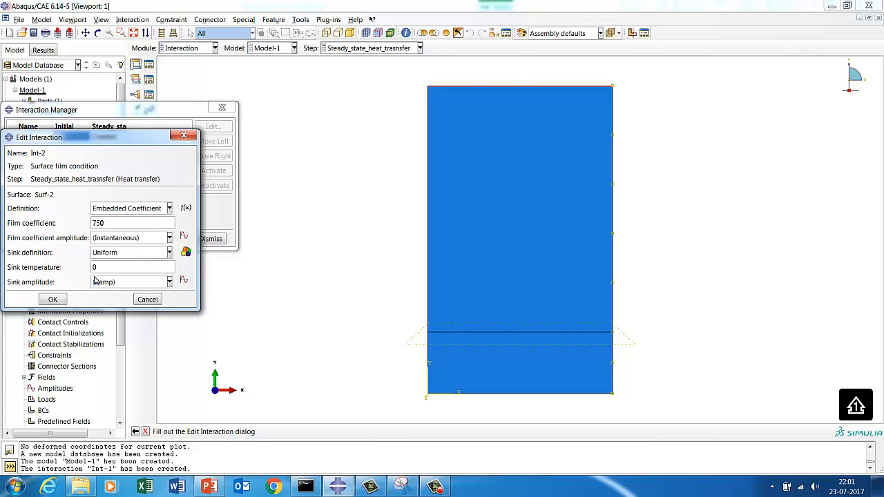
click(53, 299)
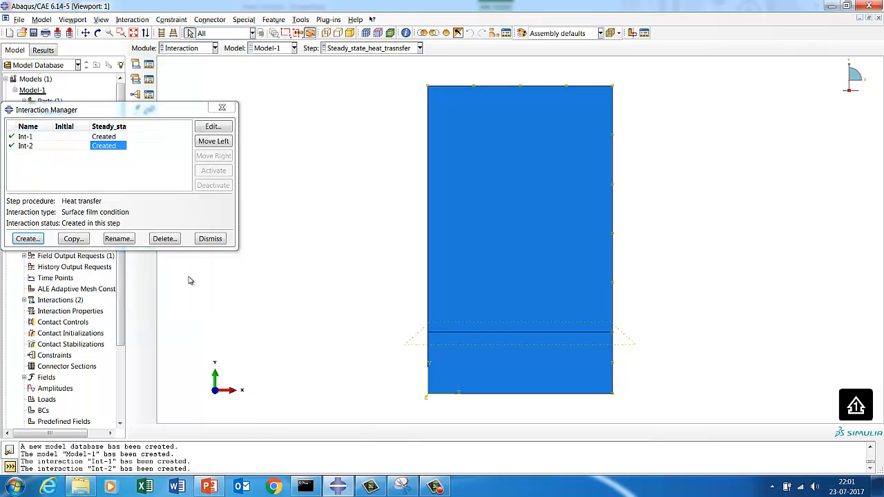
In the Load module, create a uniform Temperature boundary condition on the plate's bottom edge in the Steady_state_heat_trasnsfer step
click(211, 239)
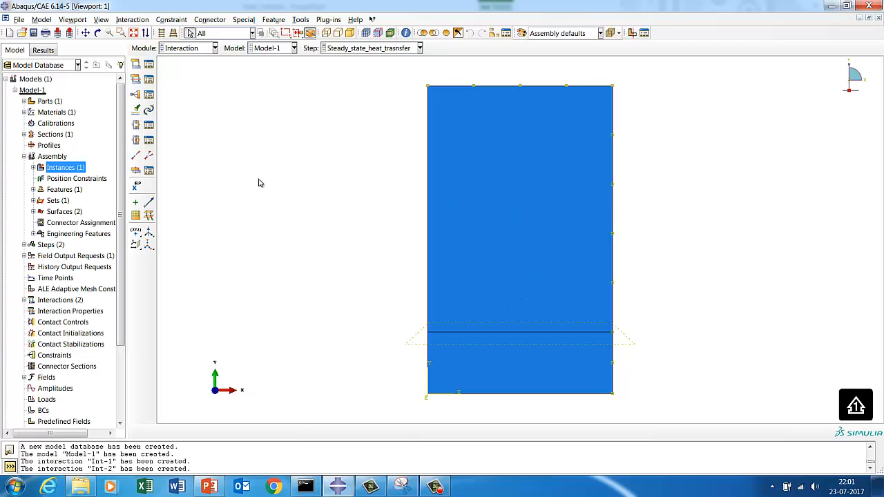
click(181, 50)
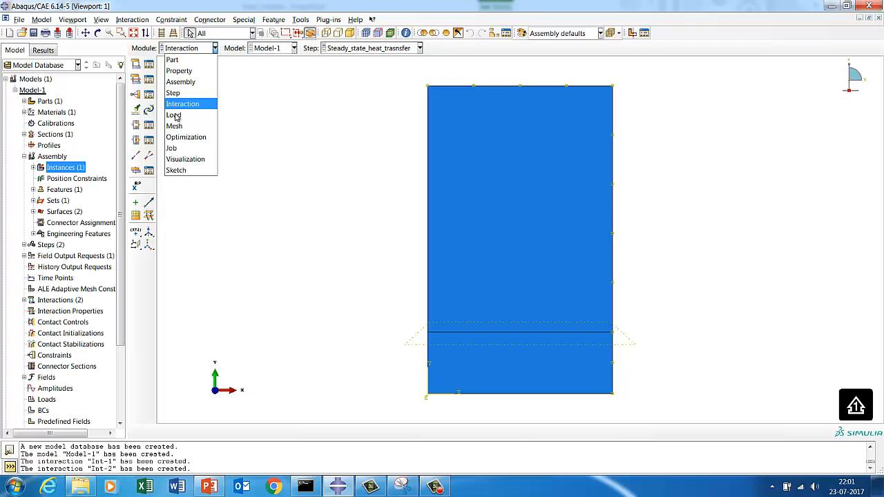
click(174, 115)
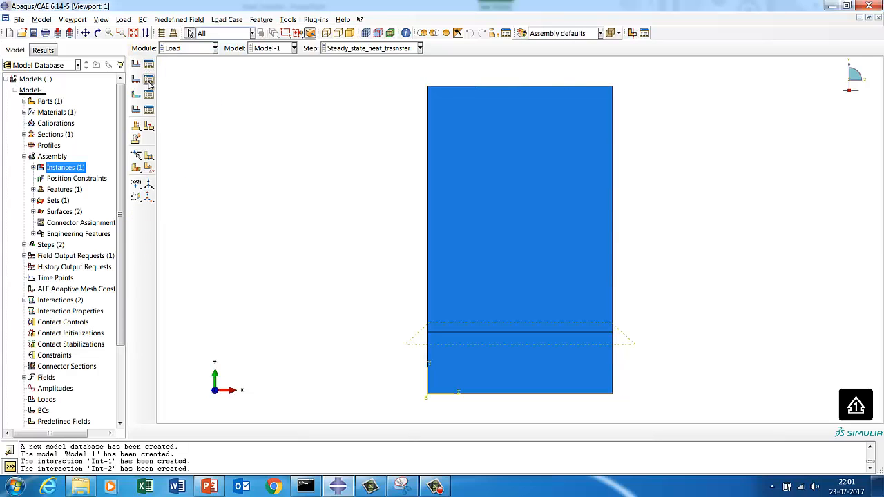
click(149, 80)
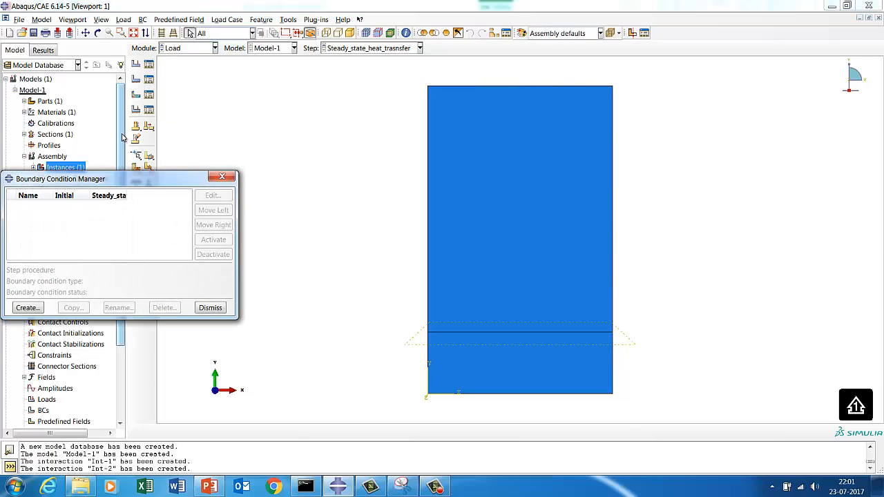
click(26, 308)
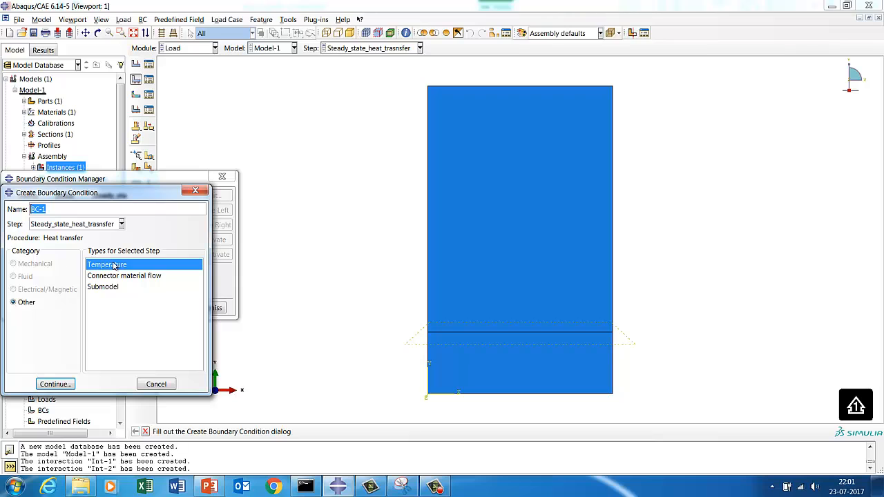
click(56, 384)
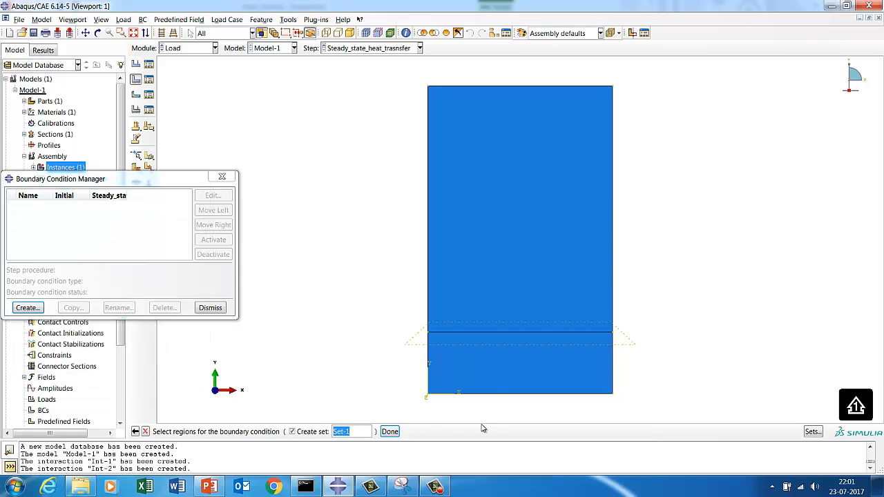
click(497, 394)
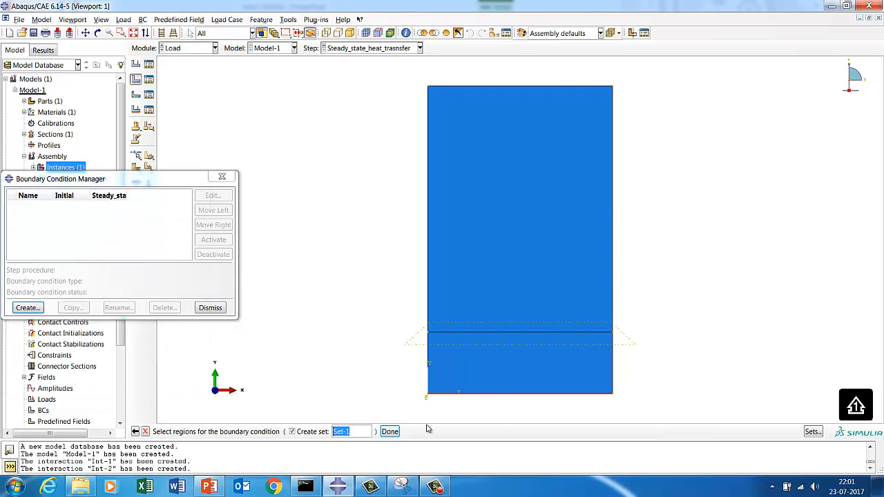
click(391, 431)
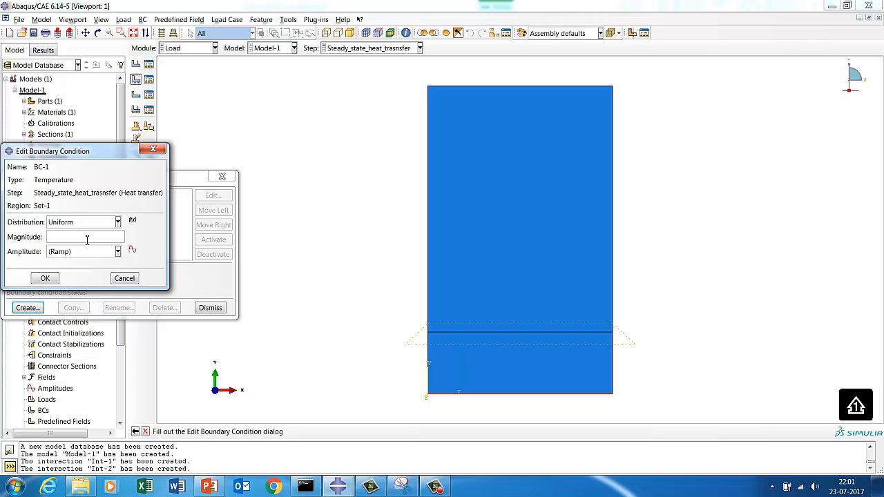
click(45, 278)
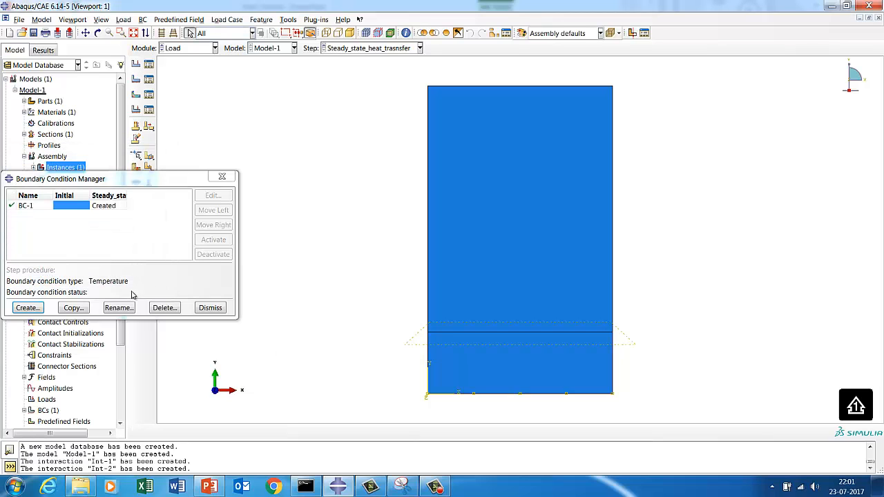
click(210, 308)
Switch to the Mesh module and make Part-1 the object for meshing instead of the assembly
click(177, 50)
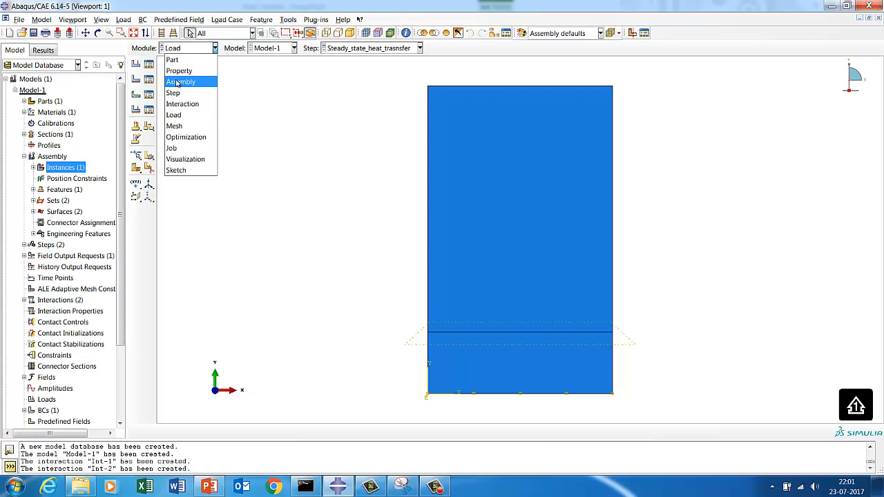
click(174, 125)
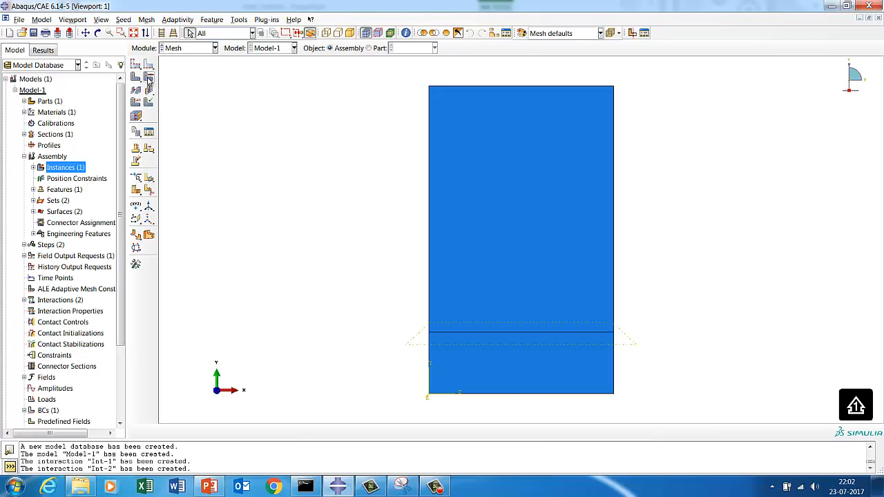
click(148, 80)
click(441, 263)
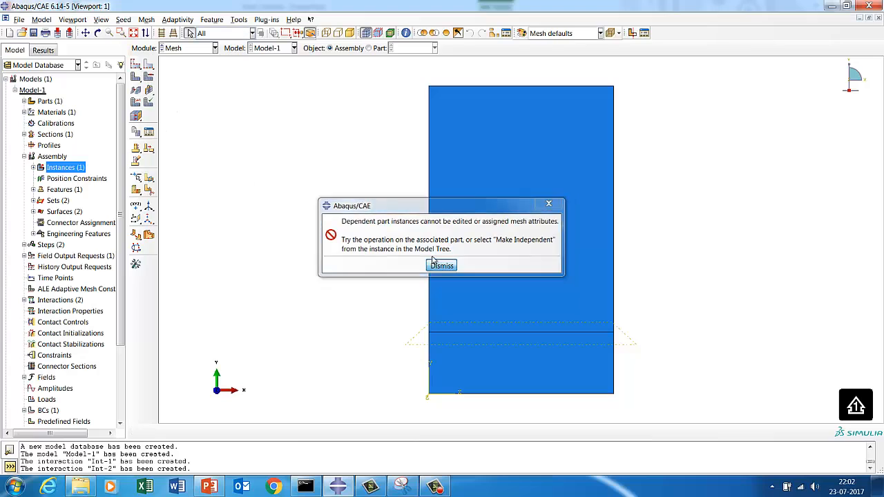
click(369, 47)
Assign mesh controls to both plate regions with Quad element shape, Free technique and Medial axis algorithm
click(148, 77)
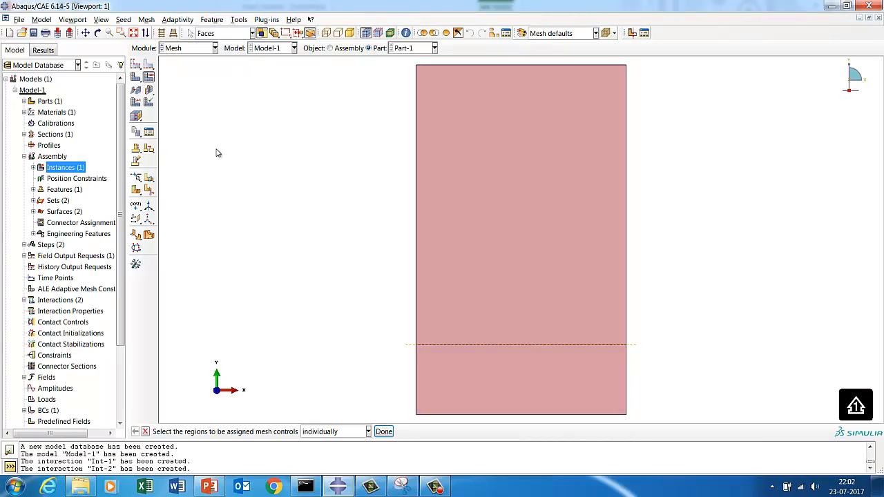
drag(314, 167, 702, 417)
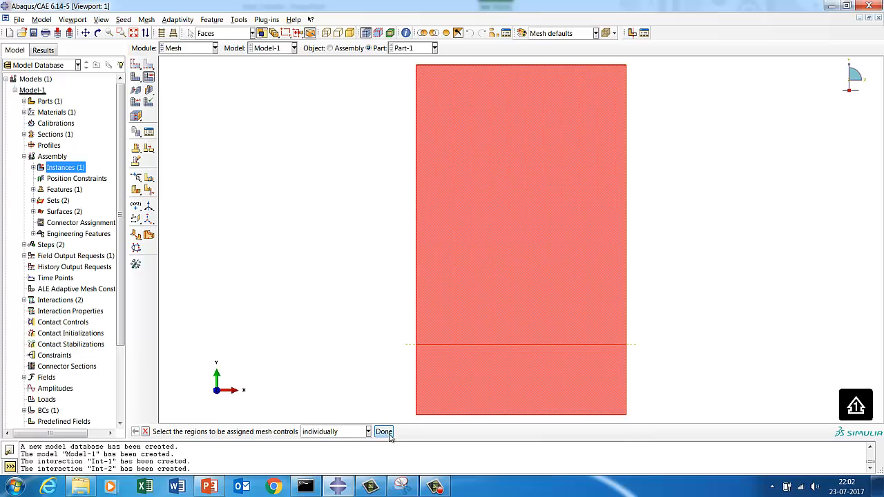
click(384, 432)
click(74, 292)
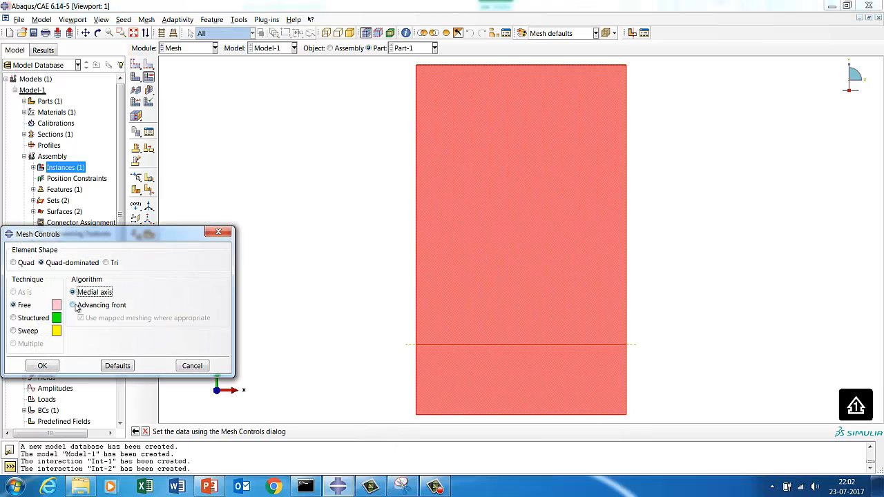
click(13, 263)
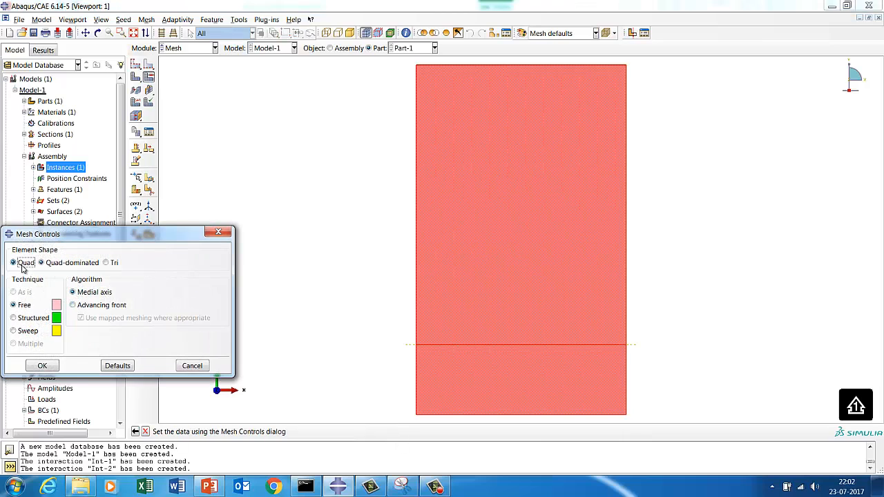
click(42, 365)
Try approximate global seed sizes of 0.05 and 0.005 on the part
click(135, 161)
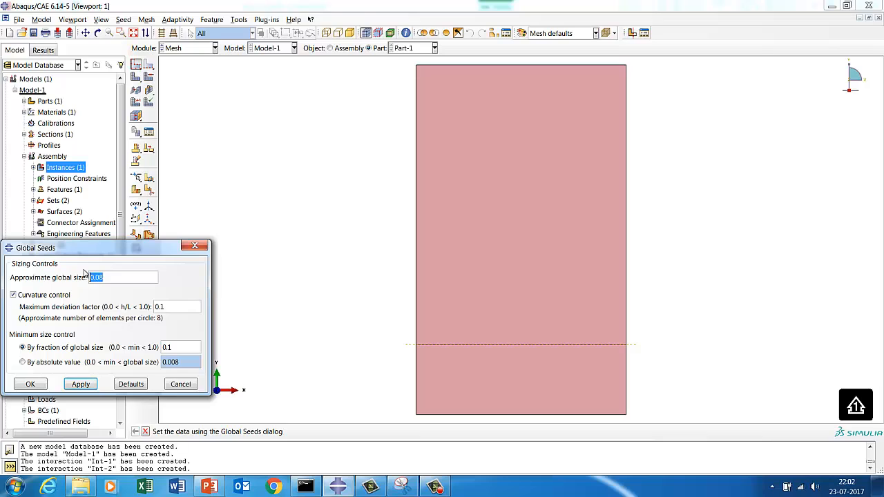
text(0)
click(80, 384)
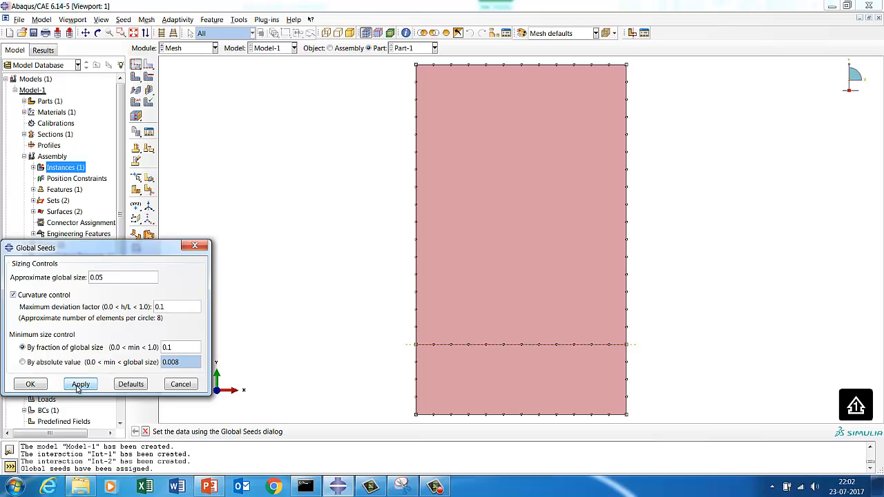
drag(107, 279, 77, 277)
text(0)
click(80, 384)
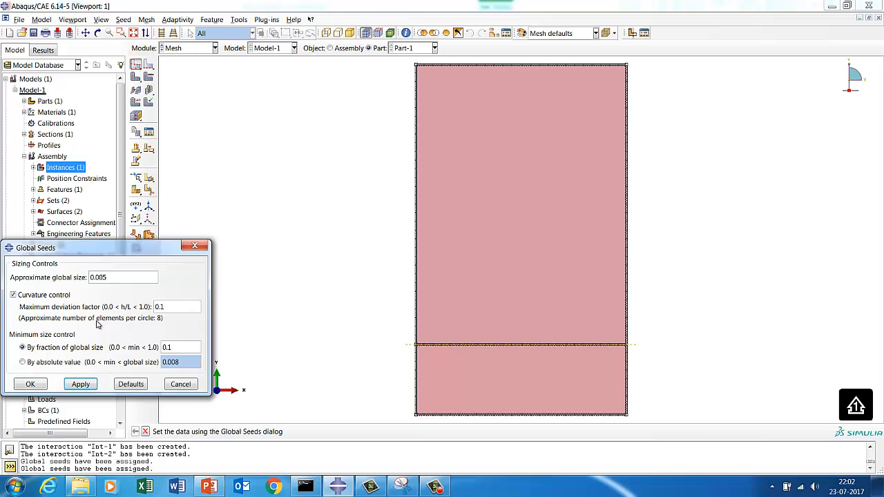
Seed the part with an approximate global size of 0.01
drag(106, 278, 73, 276)
text(0)
click(83, 384)
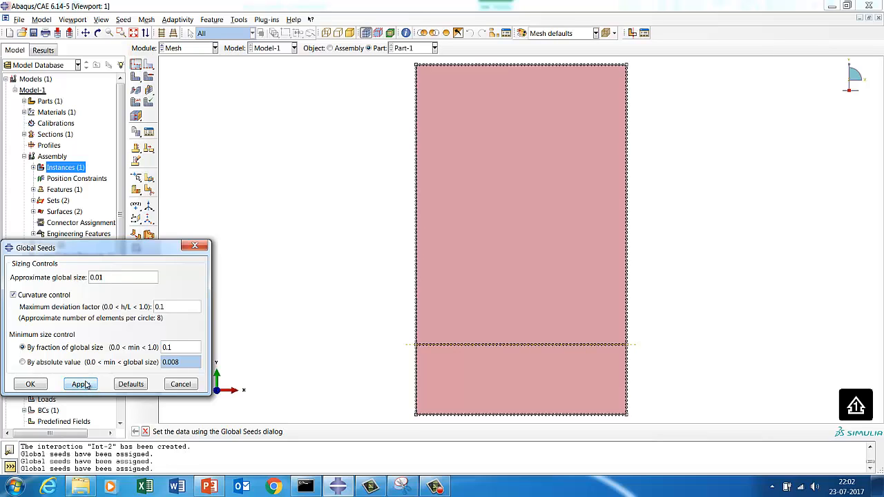
click(33, 385)
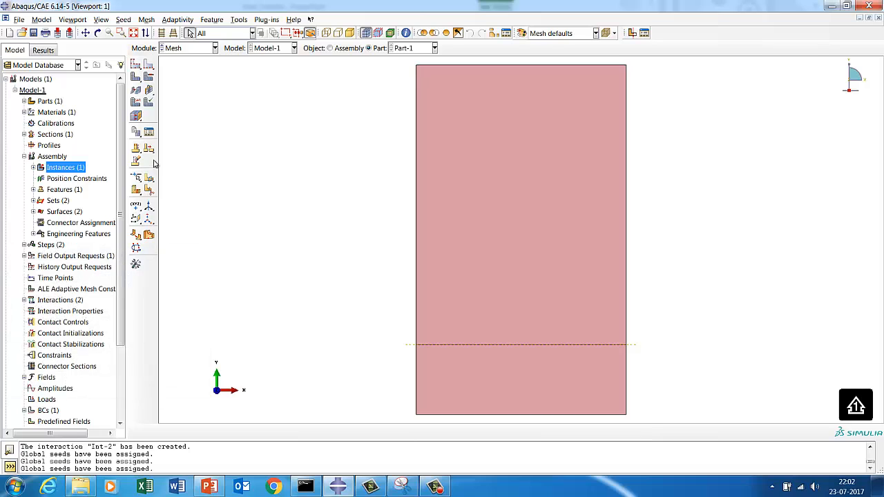
Assign the Standard linear Heat Transfer element type to both plate regions and mesh the part
click(136, 102)
drag(352, 238, 647, 398)
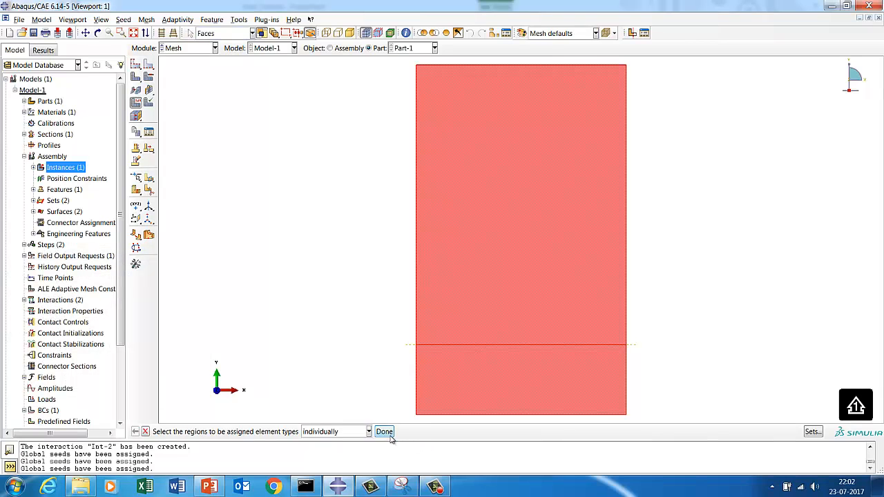
click(385, 432)
click(158, 110)
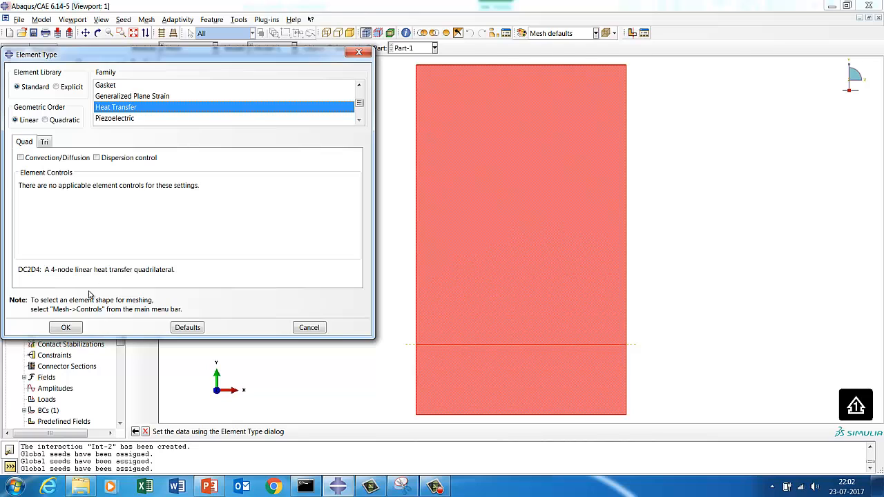
click(70, 324)
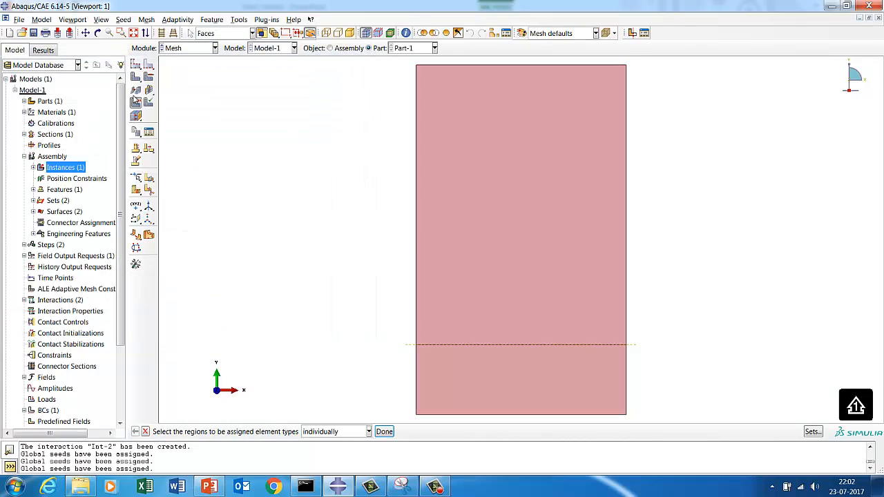
click(136, 88)
click(231, 431)
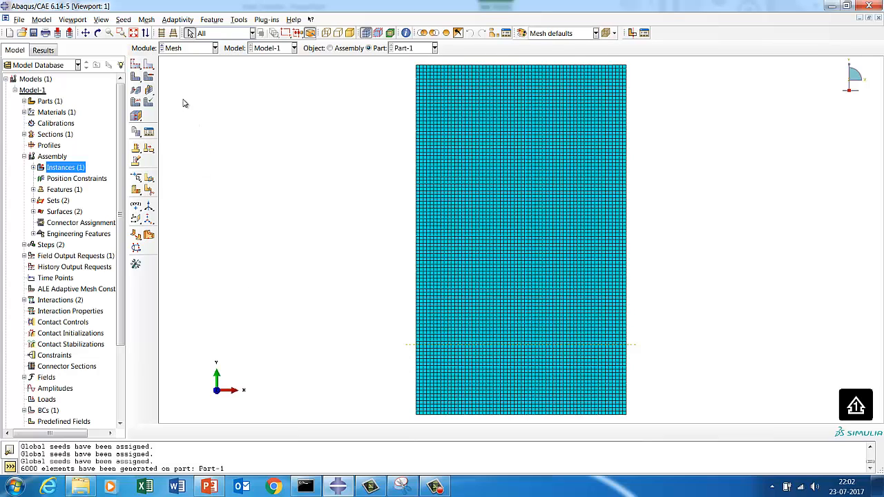
Create an assembly node set named Measure from a single node on the plate's right edge
click(33, 200)
click(52, 204)
right_click(52, 205)
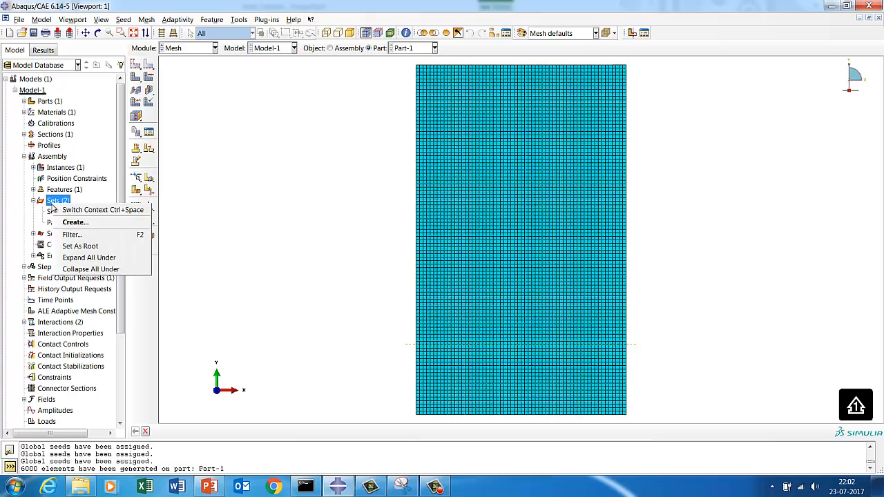
click(72, 222)
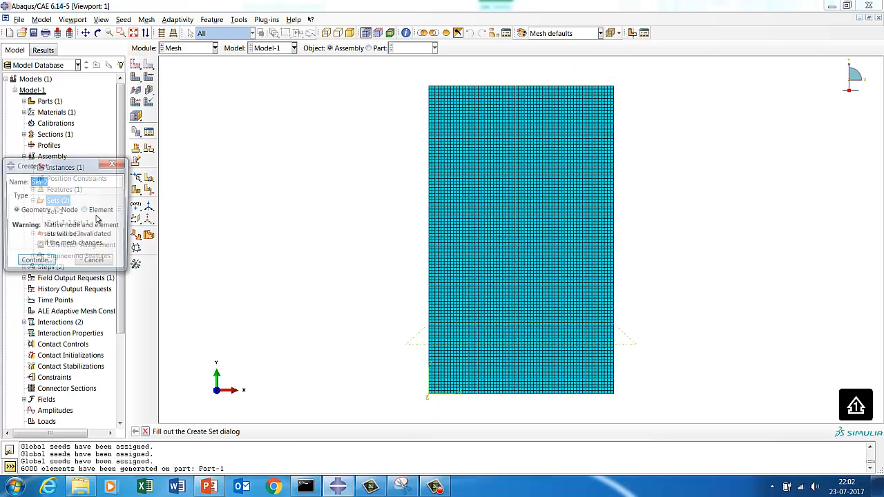
click(57, 212)
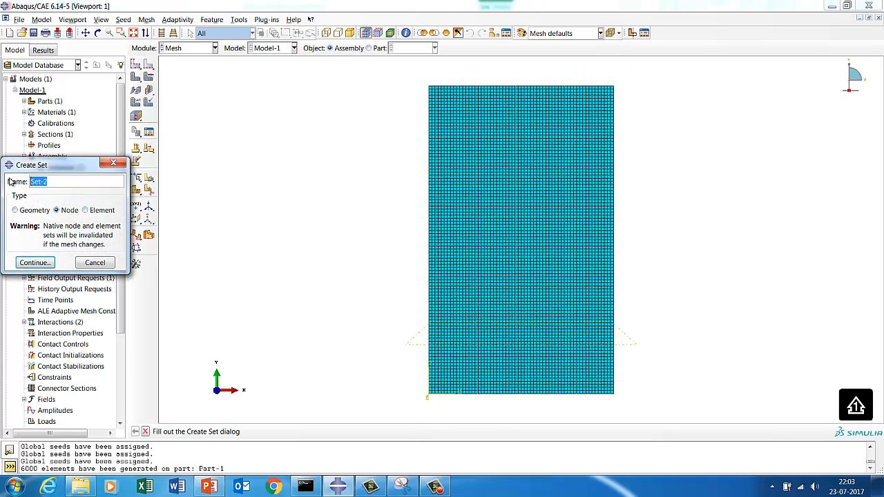
text(Measure)
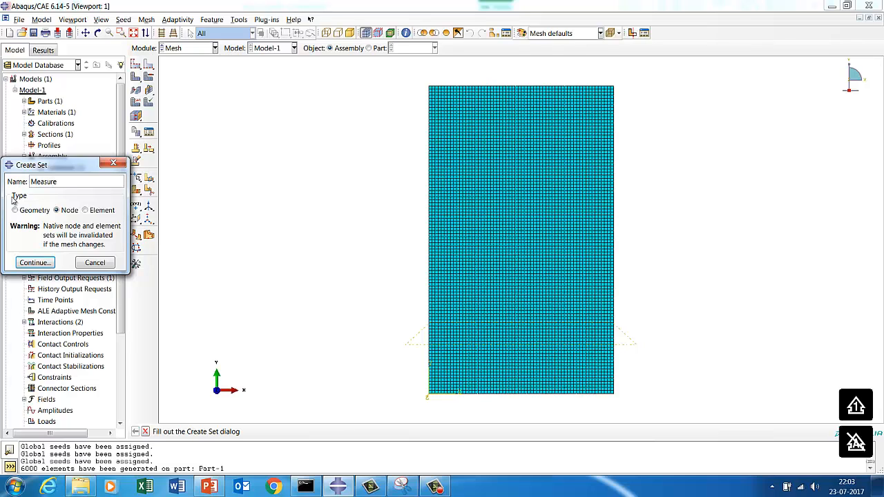
click(35, 263)
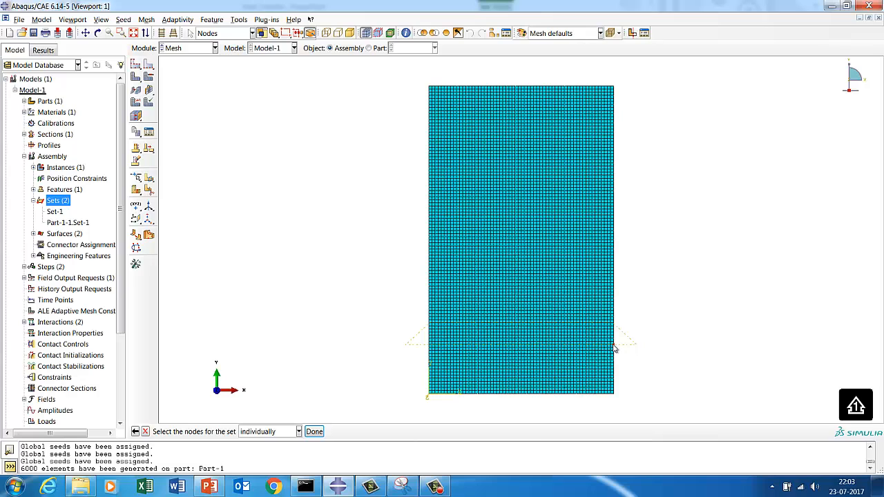
click(316, 432)
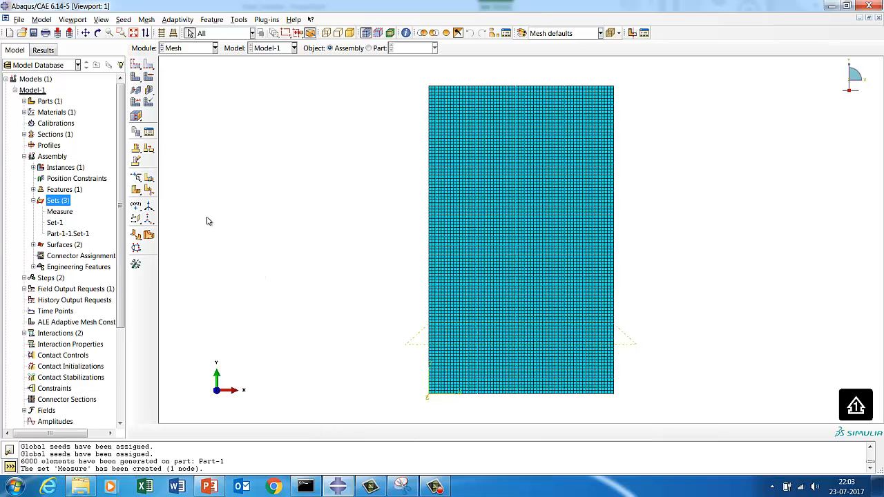
Create an assembly node set named All_nodes containing every node of the meshed plate
right_click(62, 205)
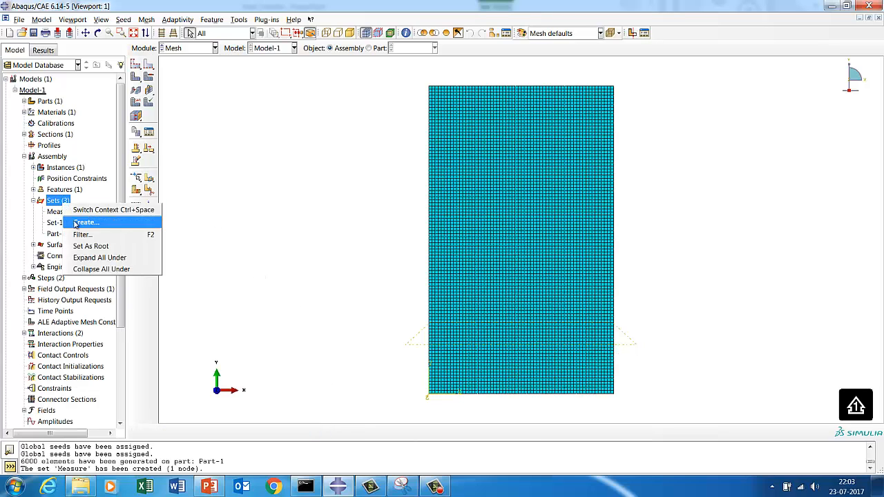
click(78, 222)
click(56, 210)
triple_click(55, 182)
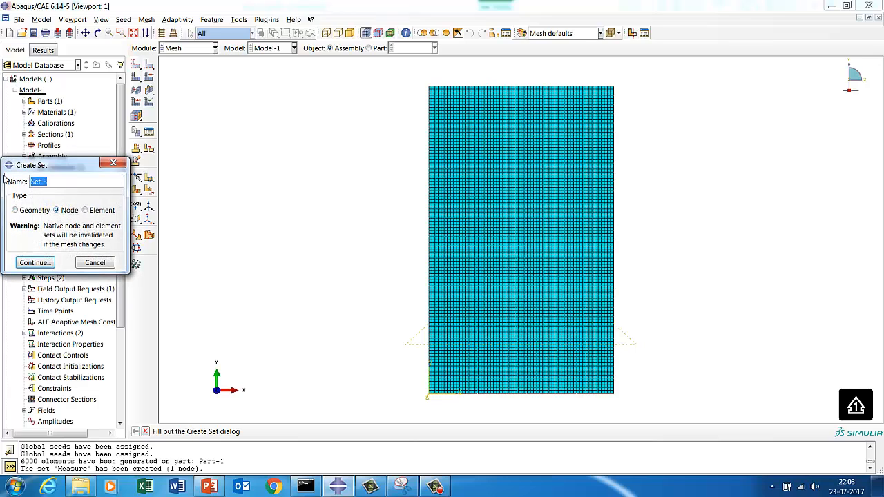
text(All_nodes)
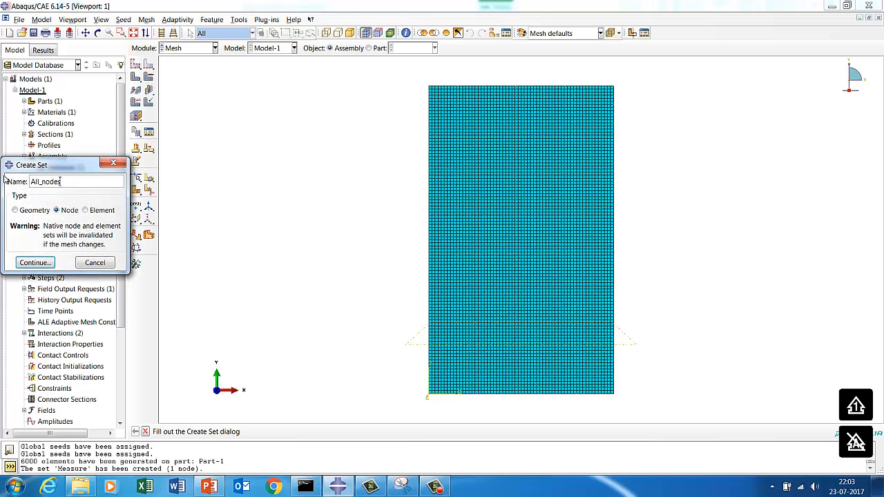
click(20, 267)
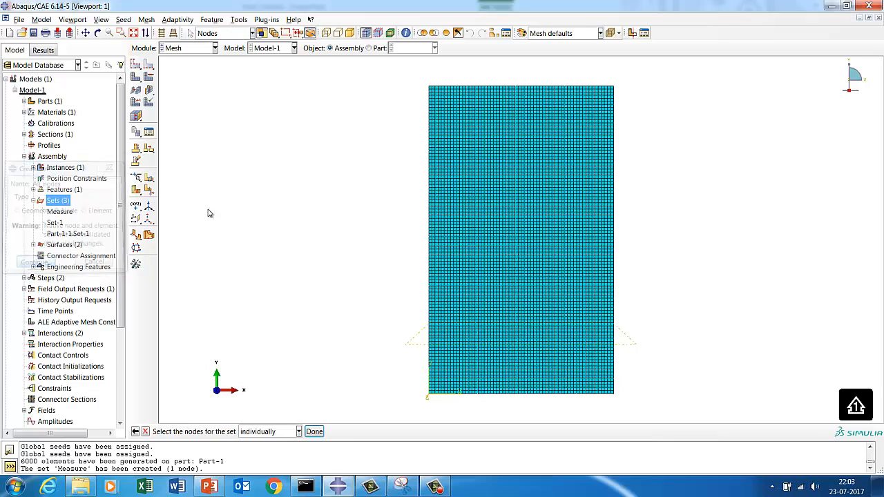
drag(377, 81, 709, 425)
click(319, 432)
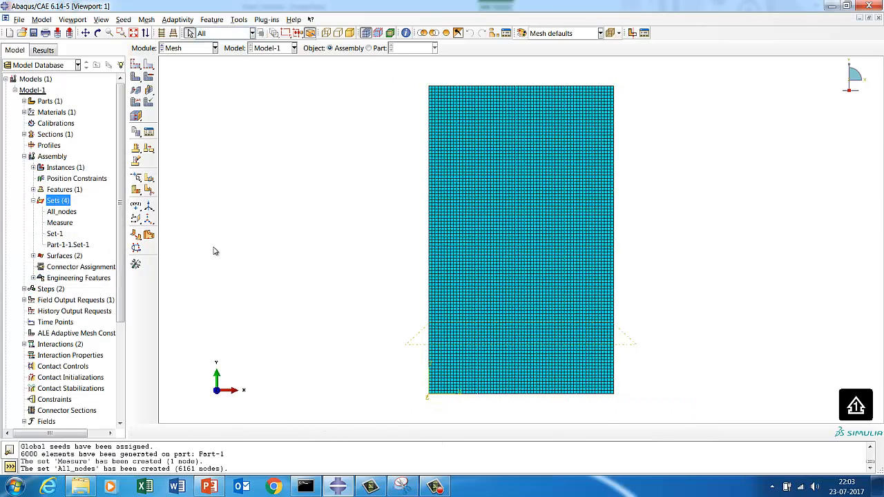
Create a predefined field of type Temperature in the Initial step and proceed to its region selection
click(183, 47)
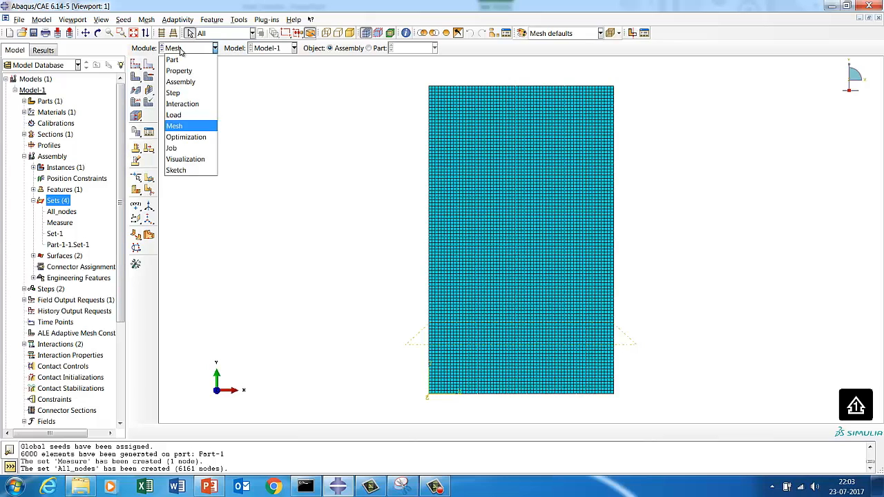
click(174, 115)
click(148, 96)
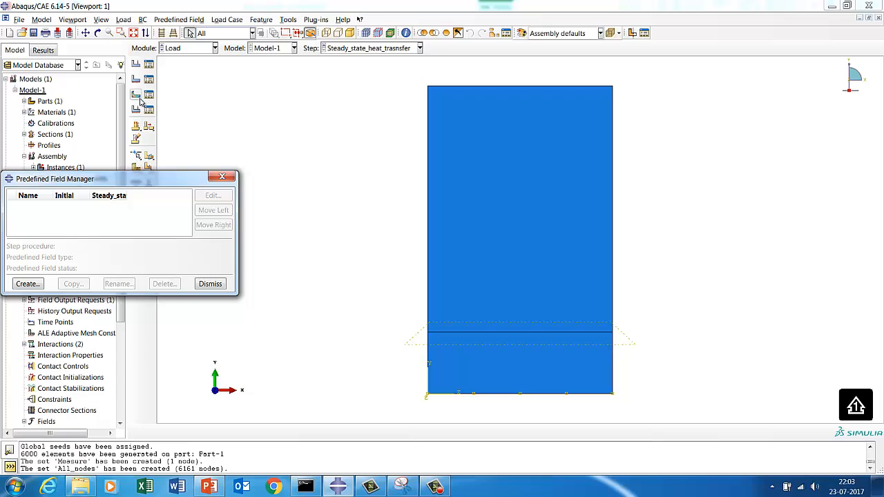
click(28, 284)
click(120, 224)
click(41, 234)
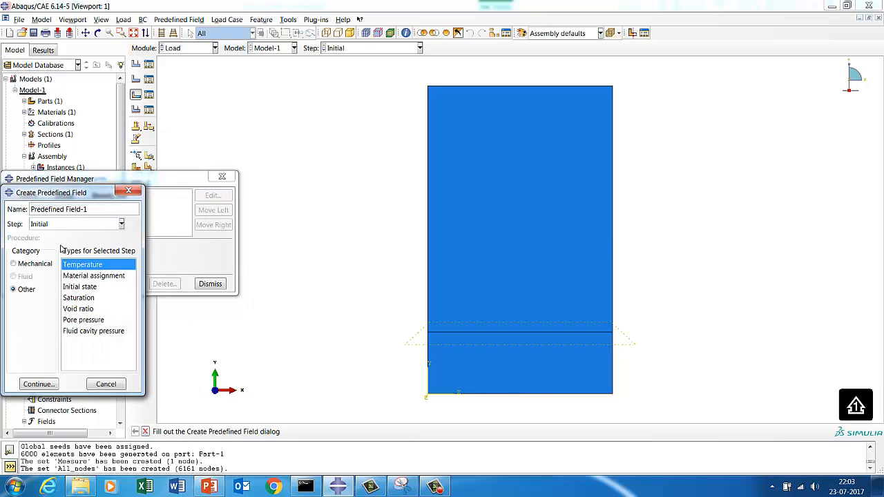
click(47, 387)
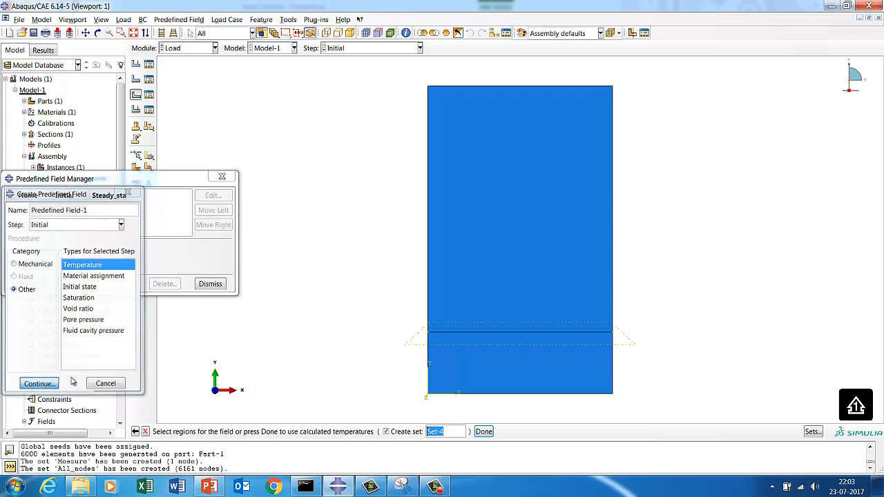
Apply the predefined temperature field to the All_nodes set with a magnitude of 0
click(807, 432)
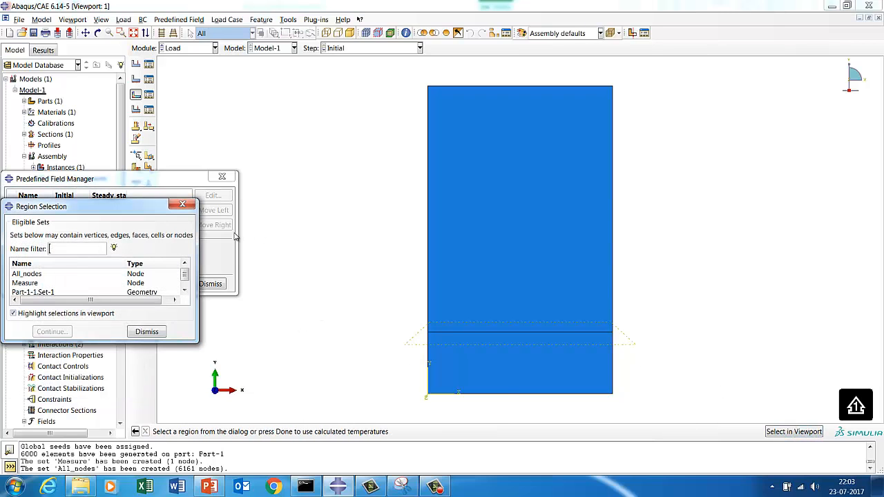
click(43, 273)
click(52, 332)
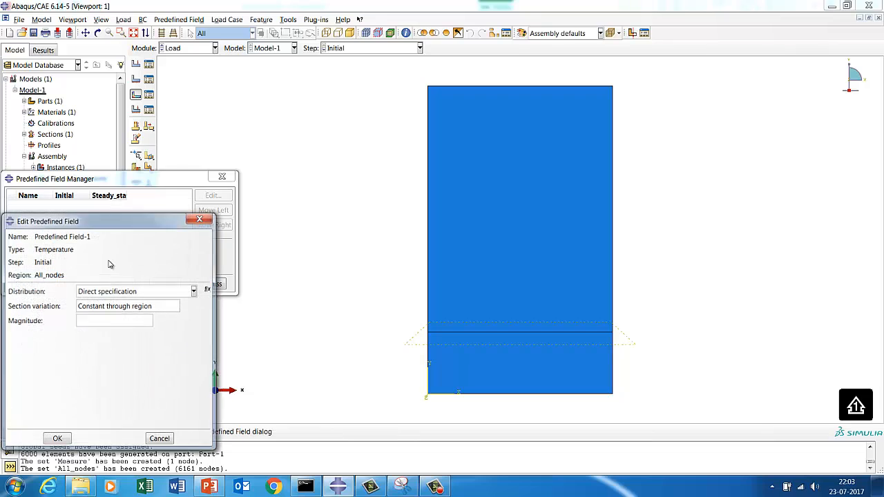
click(103, 318)
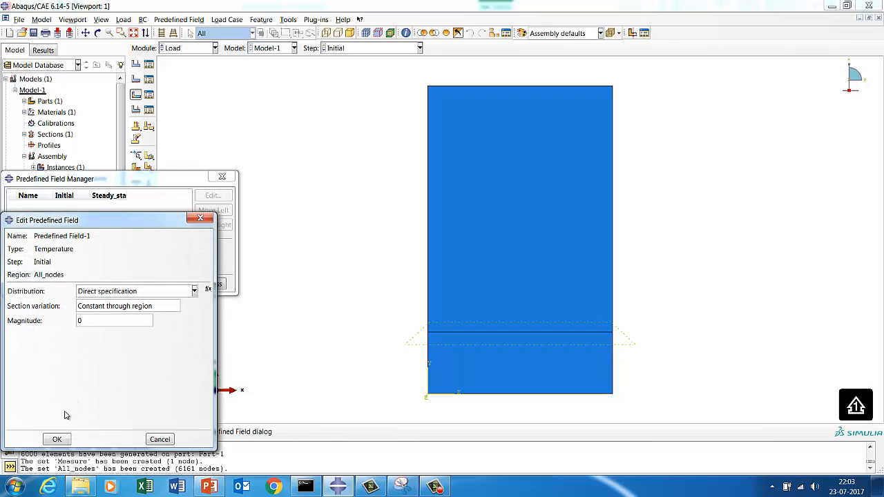
click(57, 439)
click(210, 285)
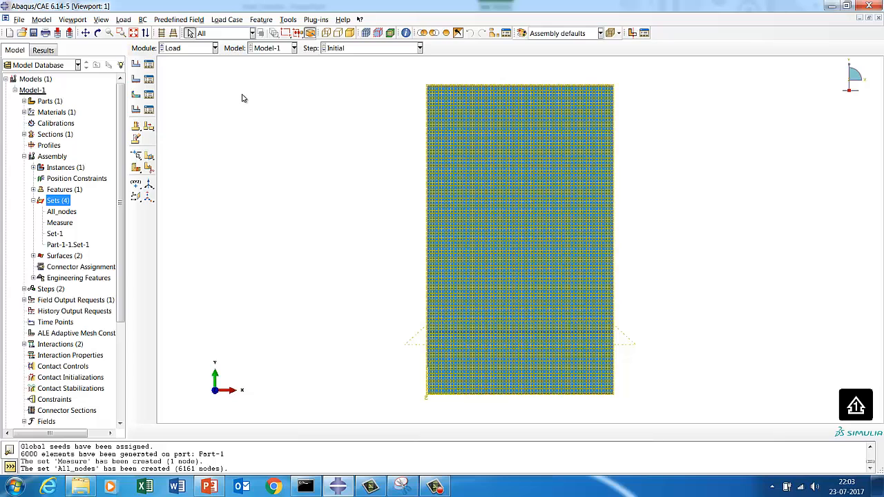
Review the thermal conductivity definition of Material-1
click(189, 48)
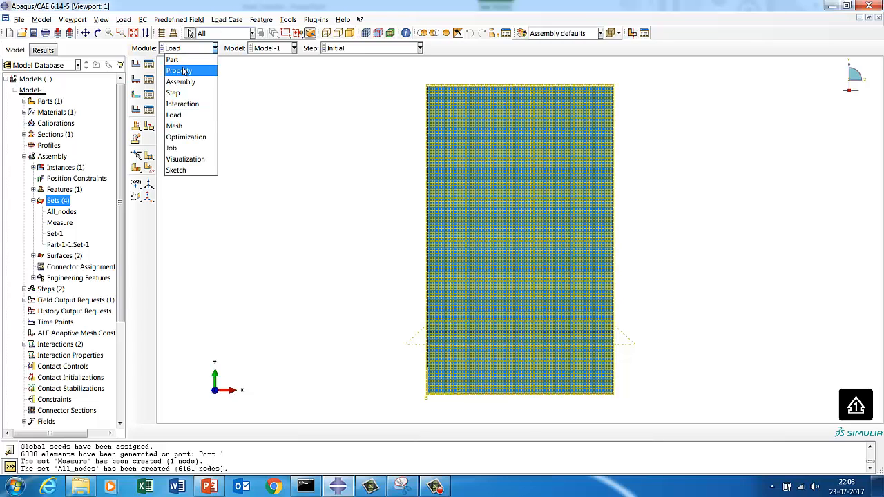
click(179, 71)
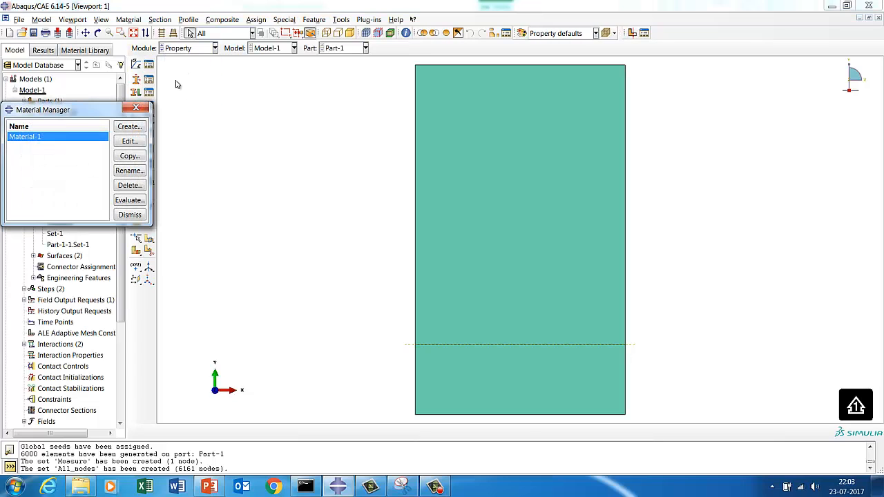
click(129, 141)
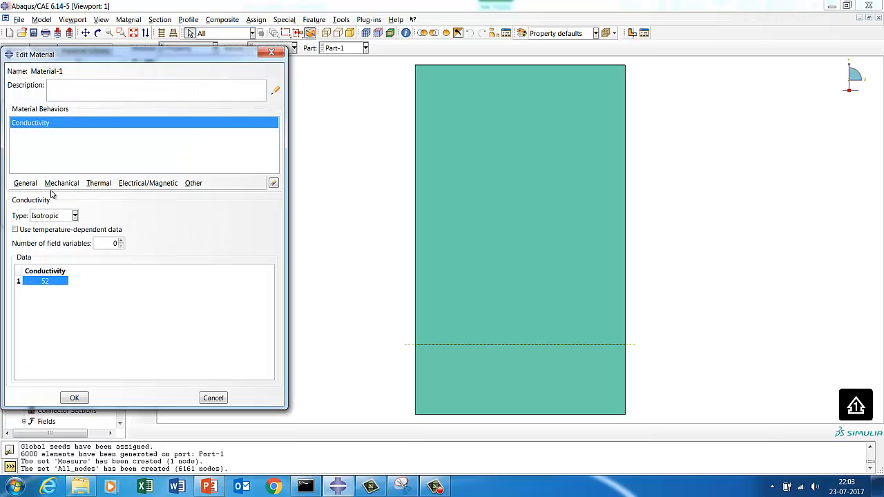
click(75, 398)
click(131, 215)
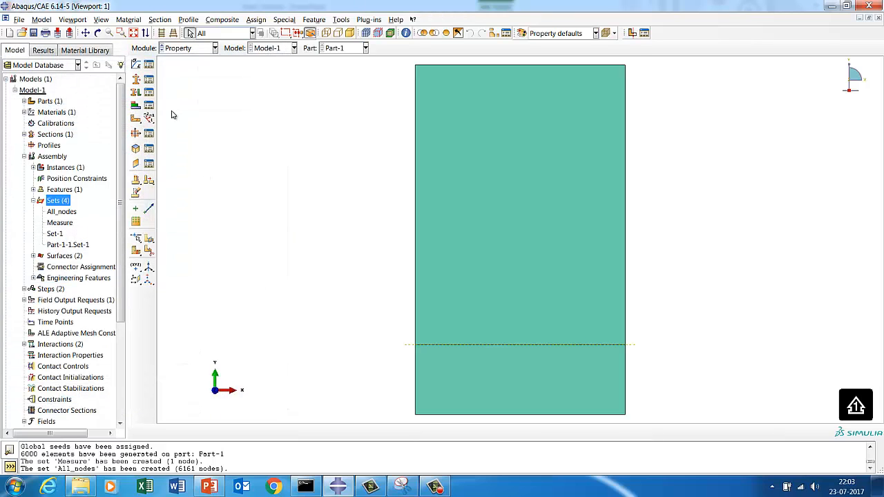
Review the surface film condition Int-1, including its film coefficient, sink temperature and available definition types
click(170, 49)
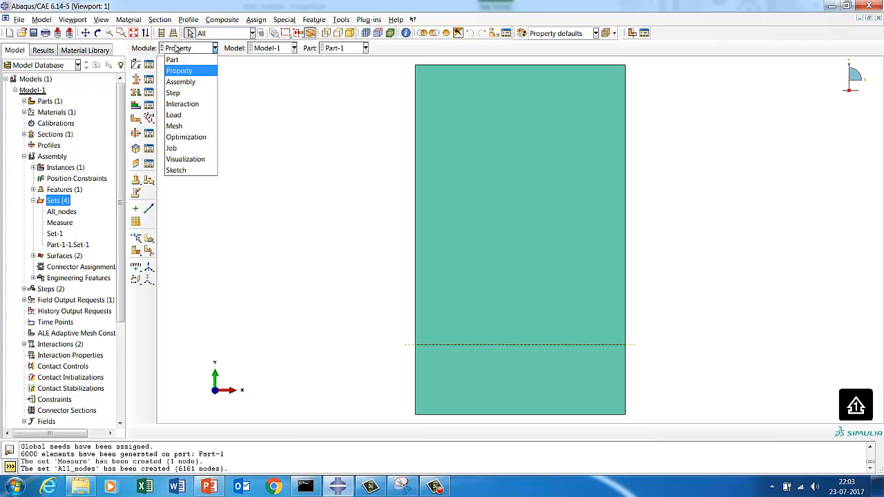
click(181, 104)
click(148, 64)
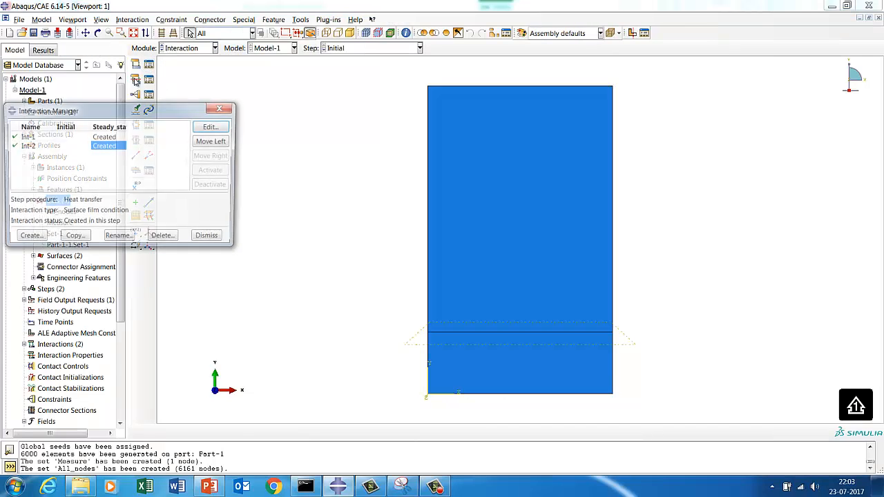
click(104, 136)
click(213, 127)
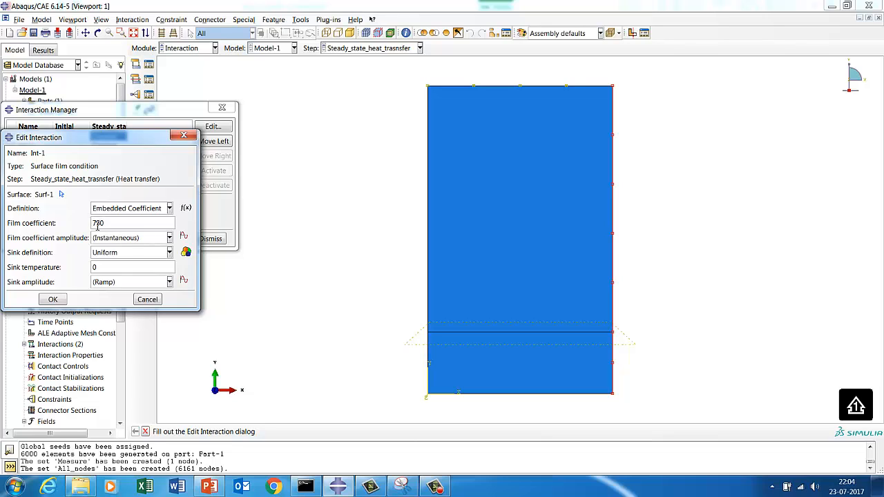
click(169, 209)
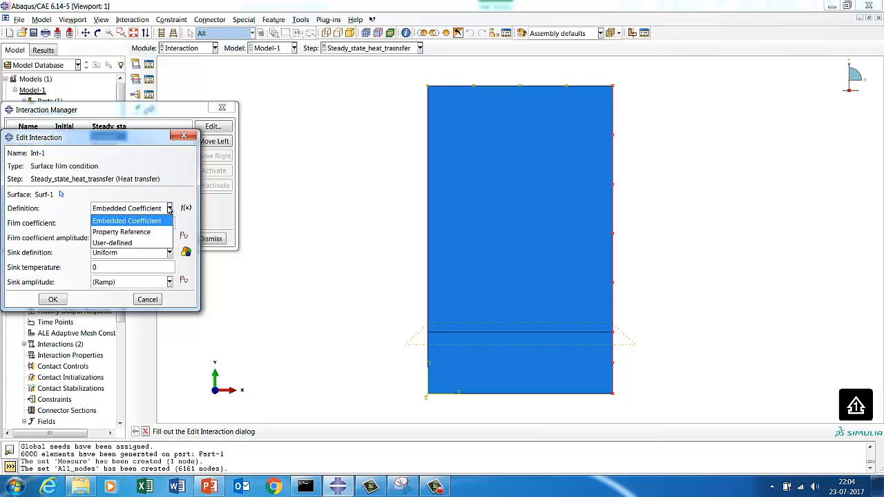
click(169, 209)
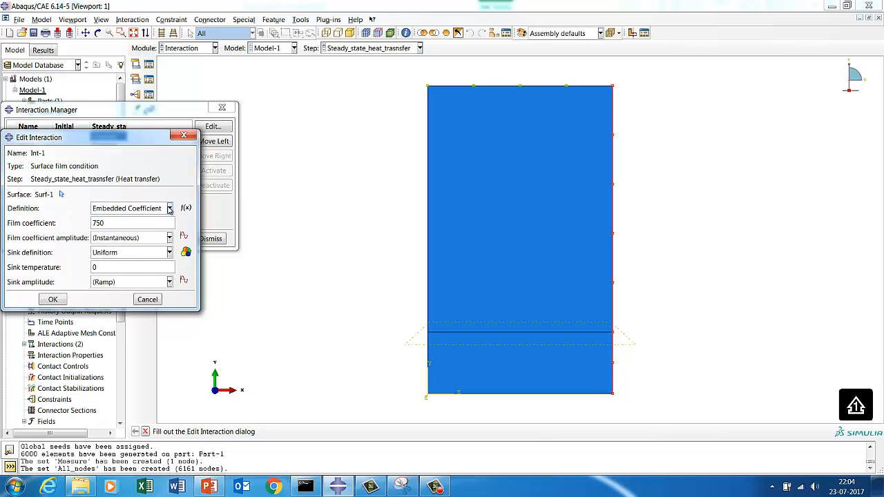
click(54, 300)
click(214, 242)
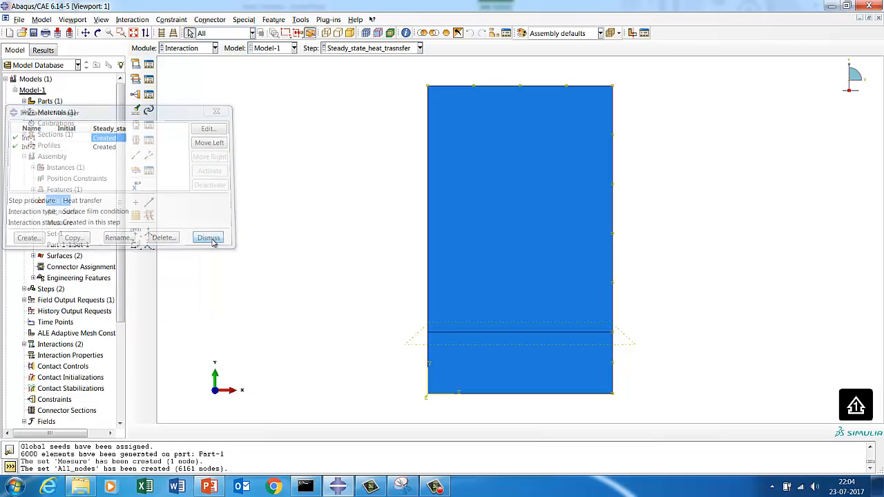
Save the model database as Steady_state_ht in the Steady_state_heat_transfer2 folder
click(19, 19)
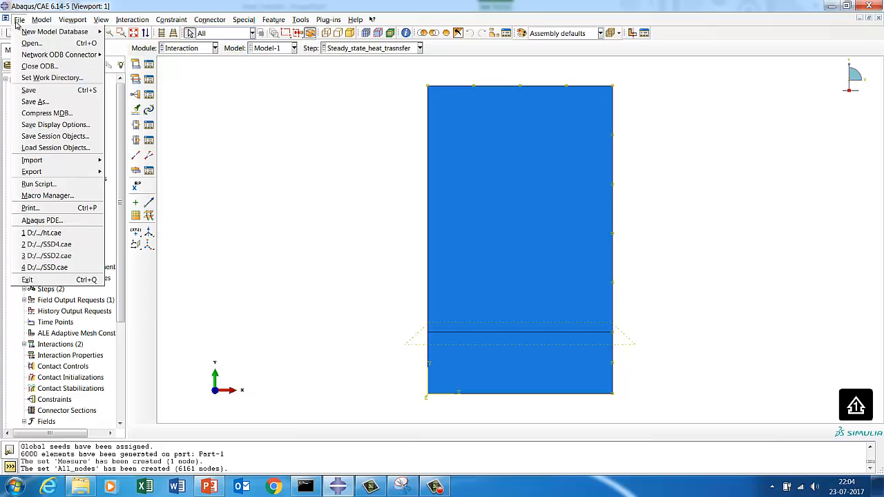
click(45, 102)
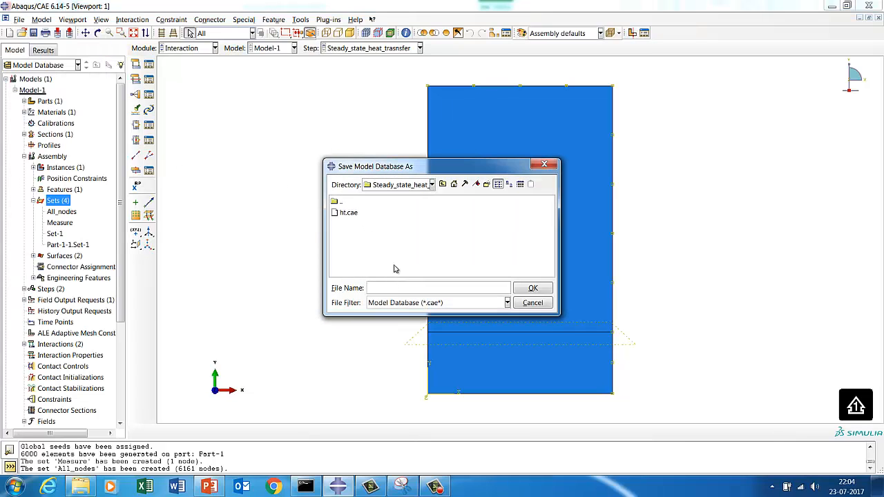
click(443, 184)
click(529, 272)
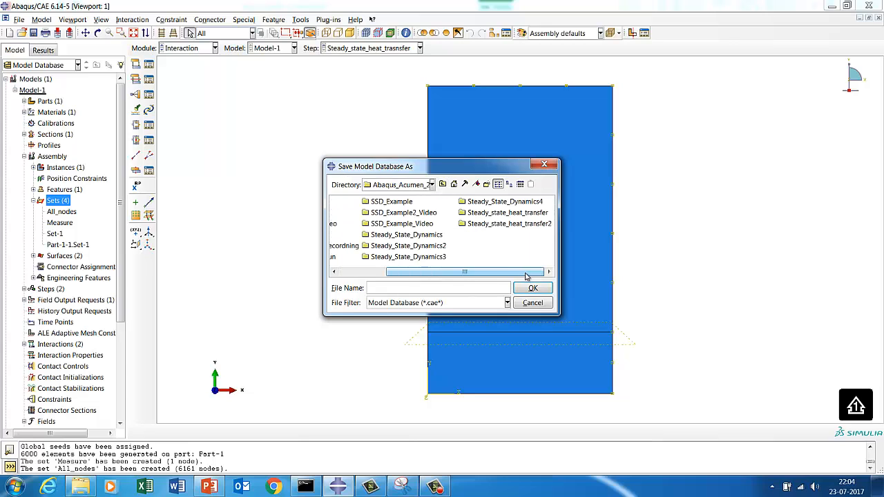
double_click(508, 224)
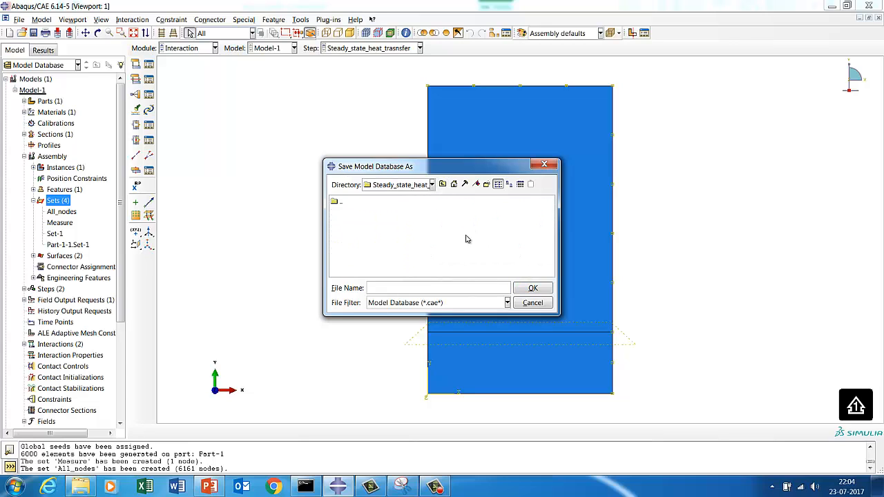
click(403, 286)
text(S)
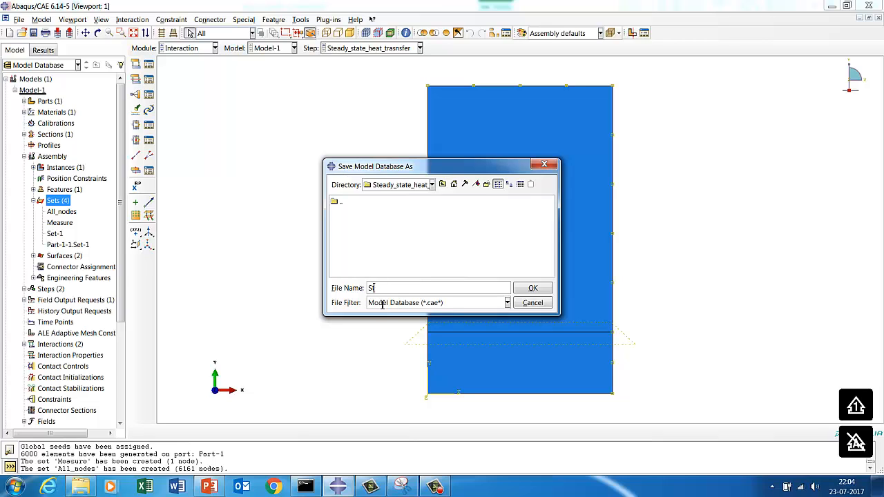
text(treteady)
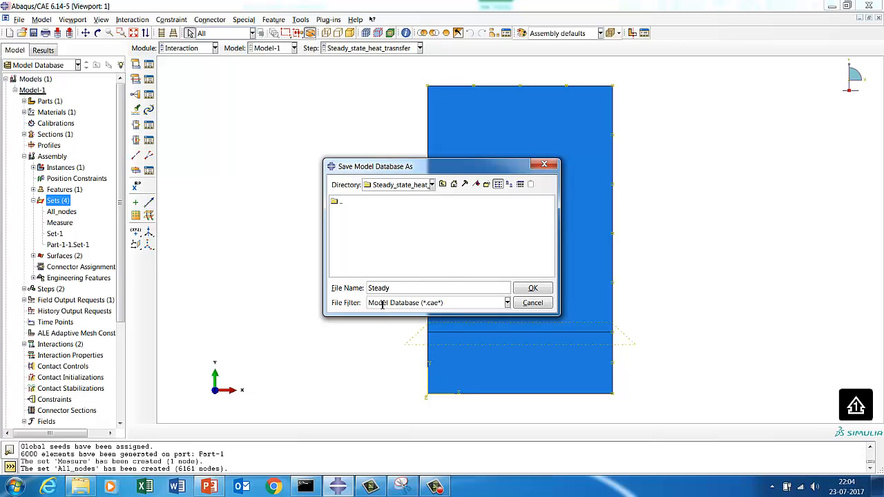
text(_state_ht)
click(541, 290)
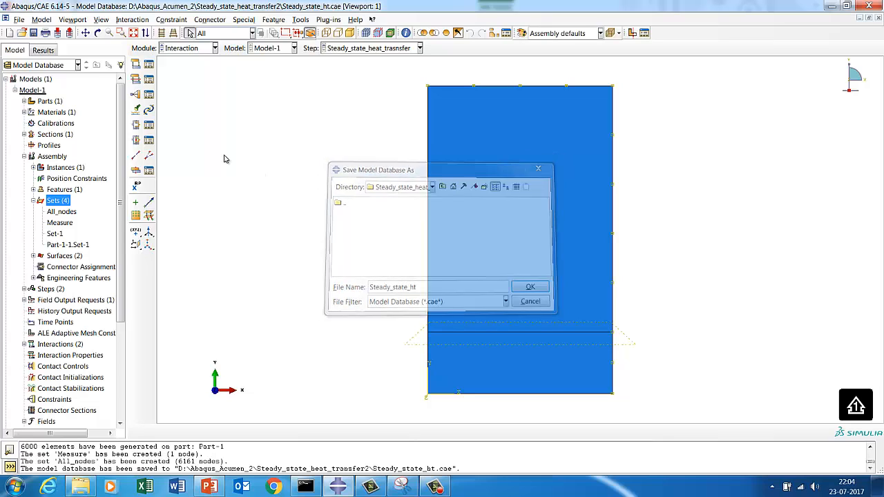
Create an analysis job named Steady_state_ht from Model-1
click(186, 48)
click(183, 149)
click(149, 64)
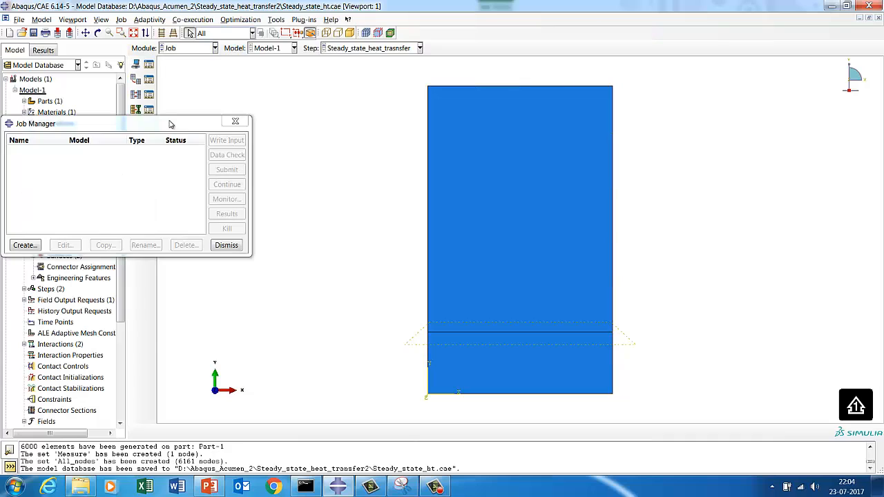
click(28, 245)
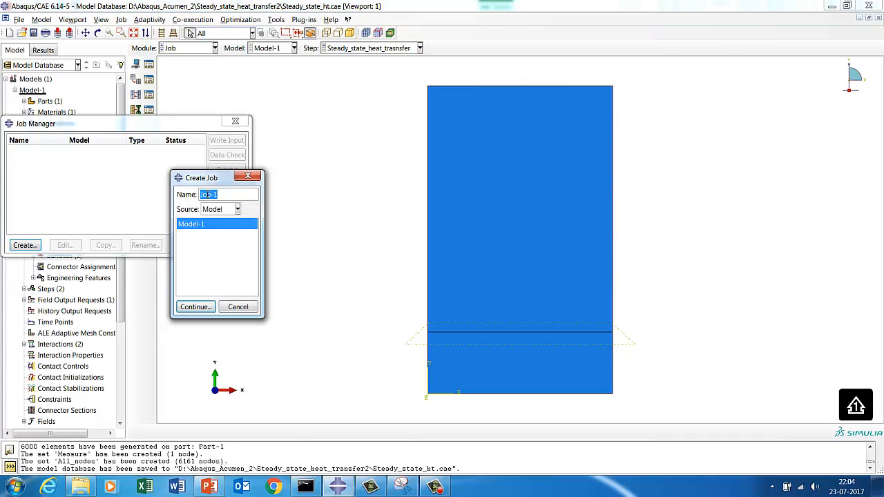
text(Ste)
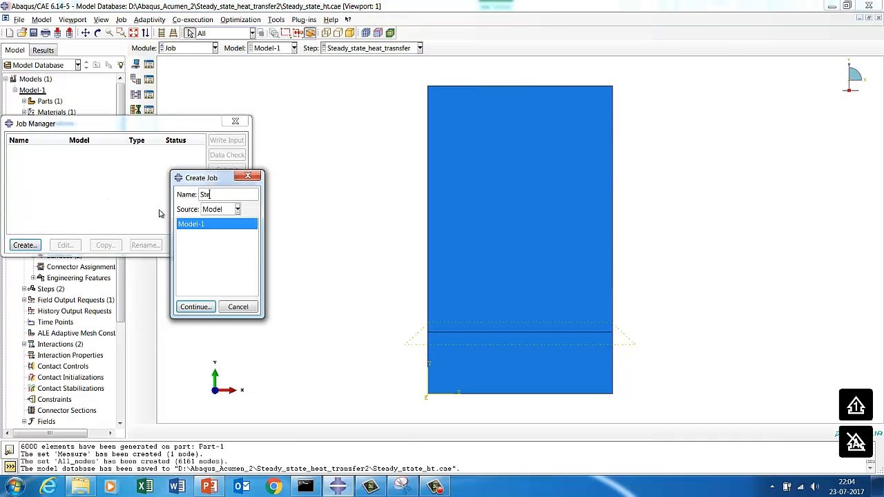
text(ady_state)
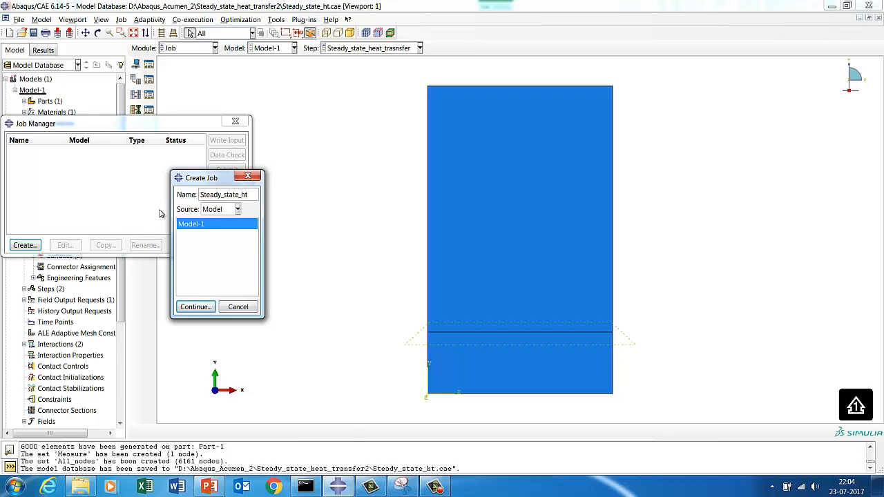
text(_ht)
click(195, 306)
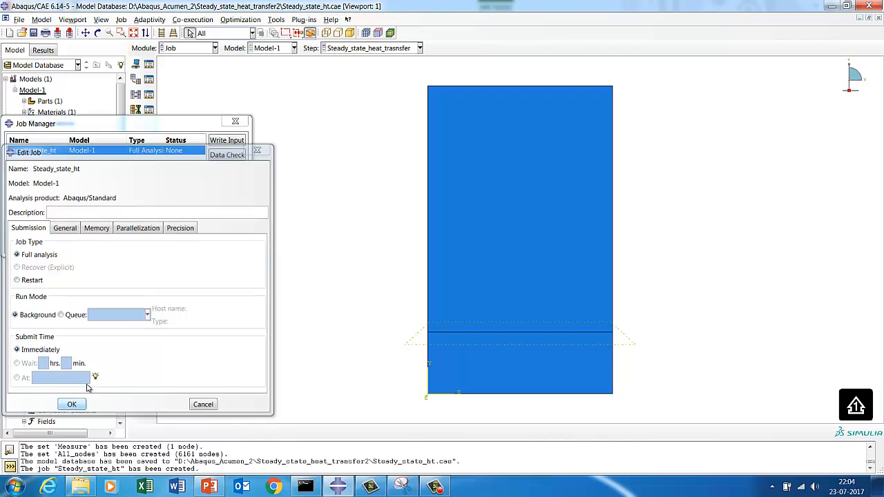
Accept the default job settings and run a data check on Steady_state_ht, continuing without history output requests
click(73, 404)
click(225, 169)
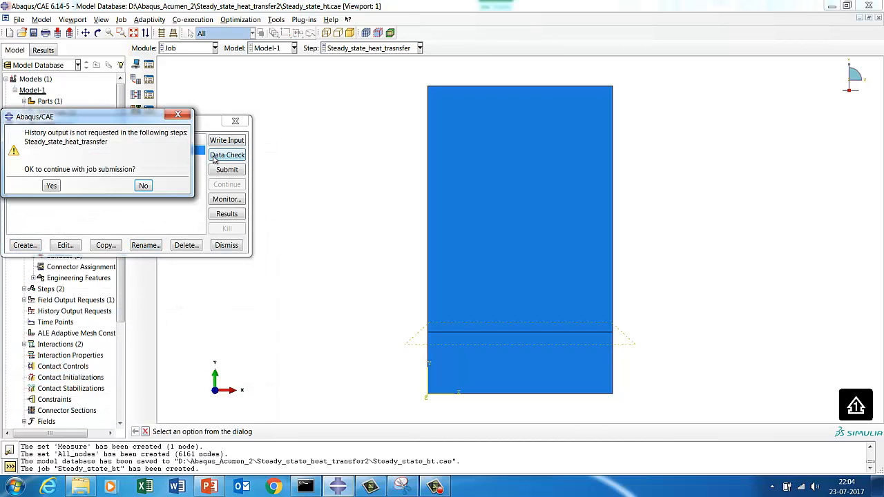
click(52, 187)
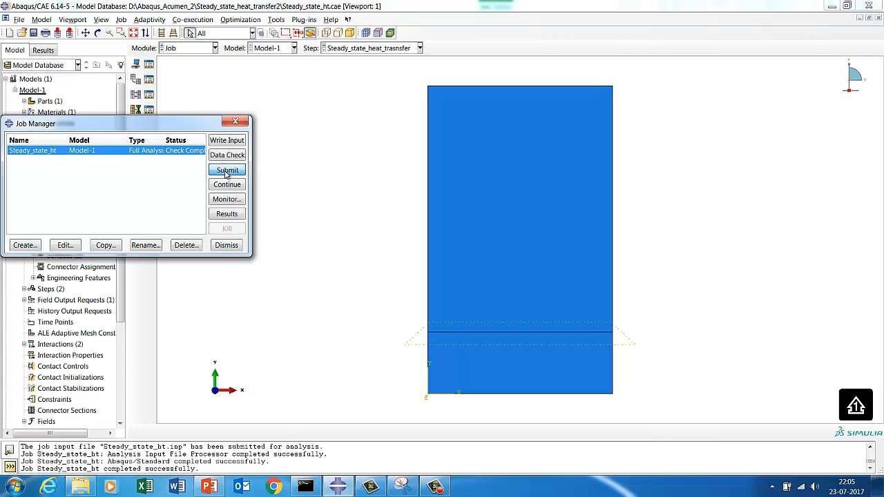
Submit the Steady_state_ht job for full analysis, overwriting the existing job files and continuing without history output
click(227, 169)
click(51, 138)
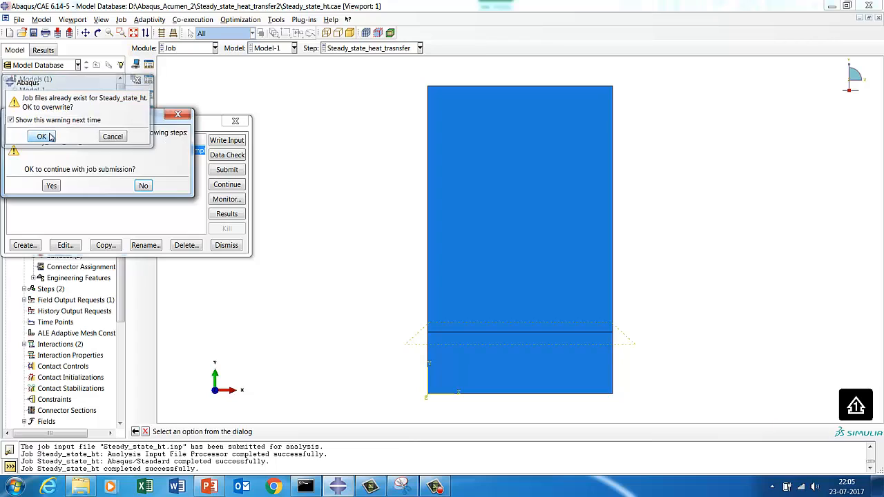
click(52, 185)
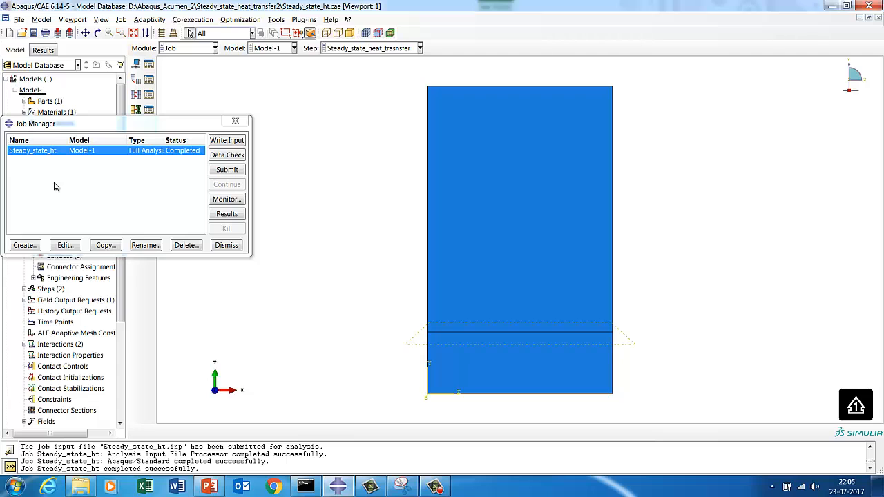
Open the Steady_state_ht results and plot contours of the nodal temperature NT11 at the last frame
click(228, 214)
click(136, 108)
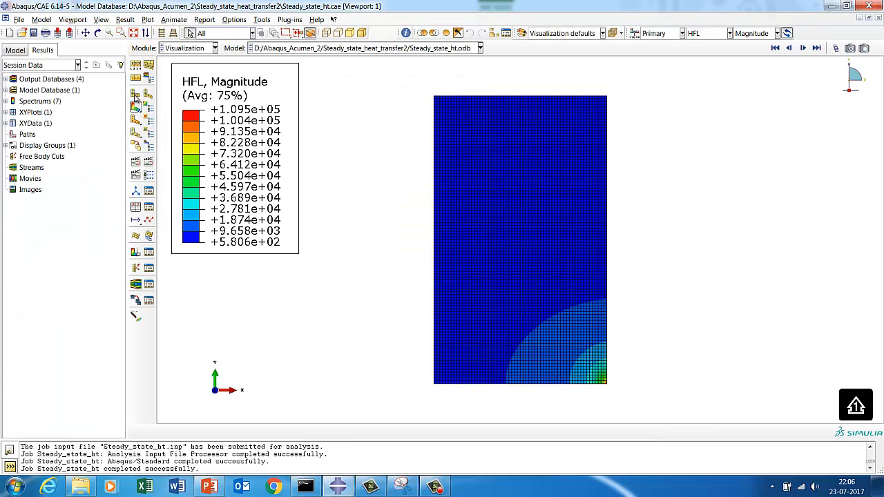
click(125, 19)
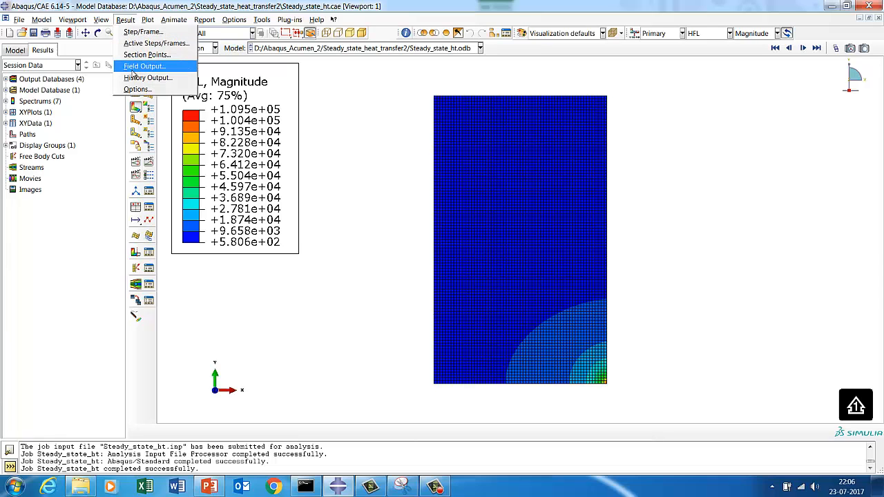
click(142, 67)
click(99, 178)
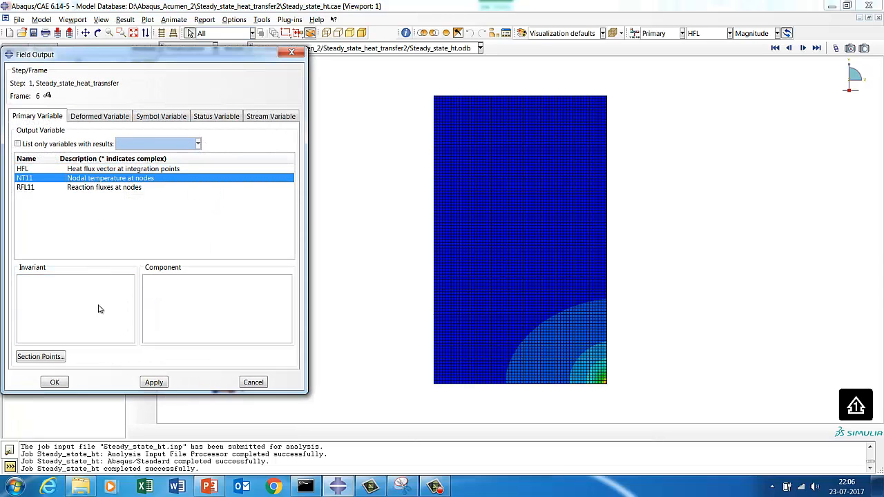
click(150, 382)
click(47, 384)
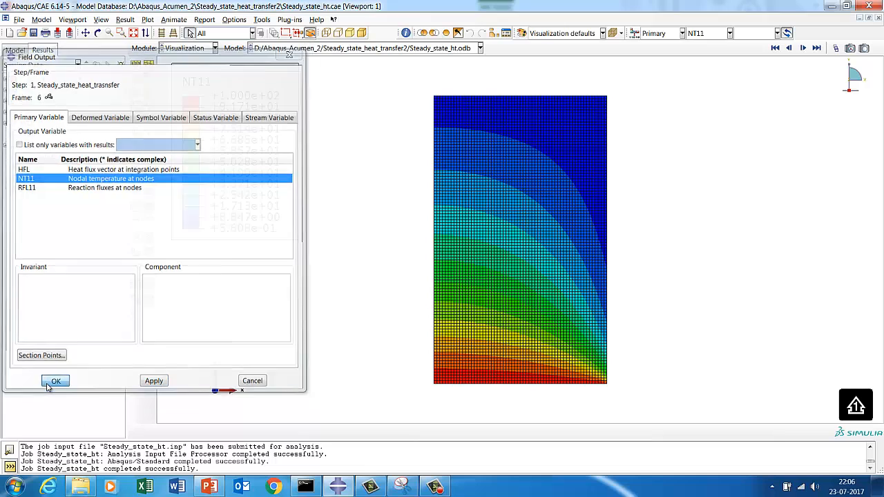
click(148, 175)
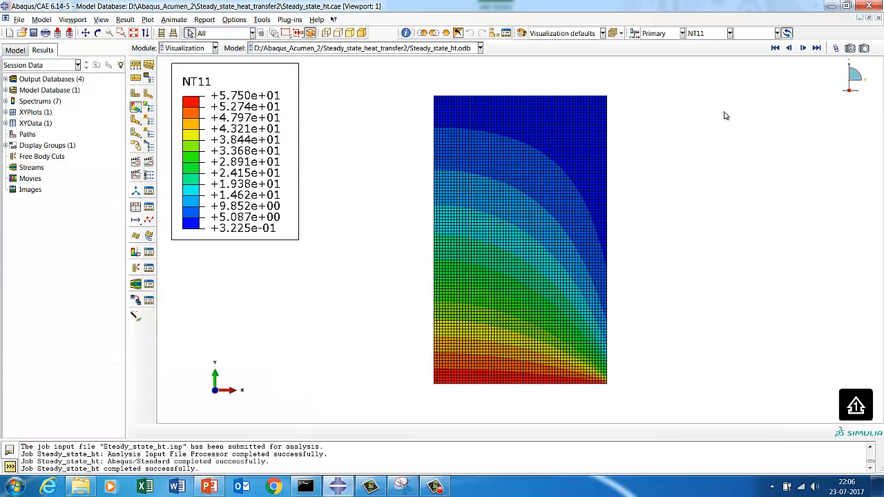
click(817, 47)
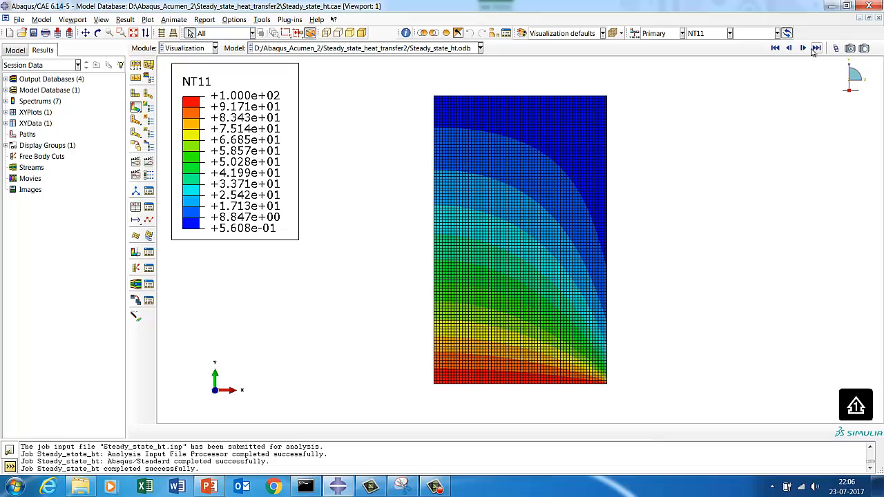
Query probe values of NT11 at nodes and inspect the temperature along the plate's right edge near the partition line
click(262, 19)
click(266, 29)
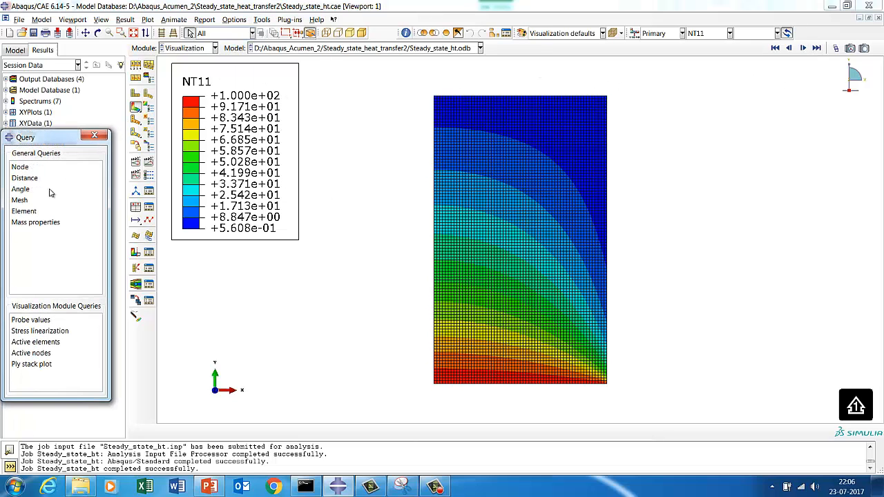
click(25, 169)
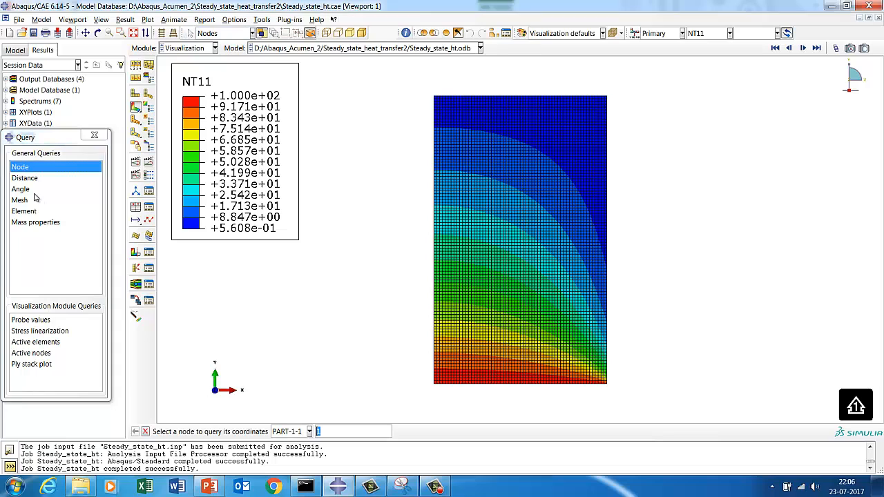
click(38, 322)
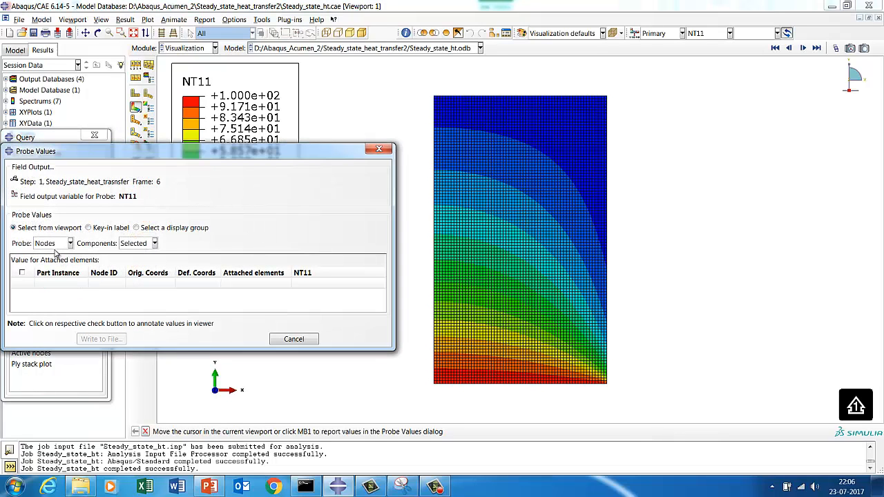
click(70, 243)
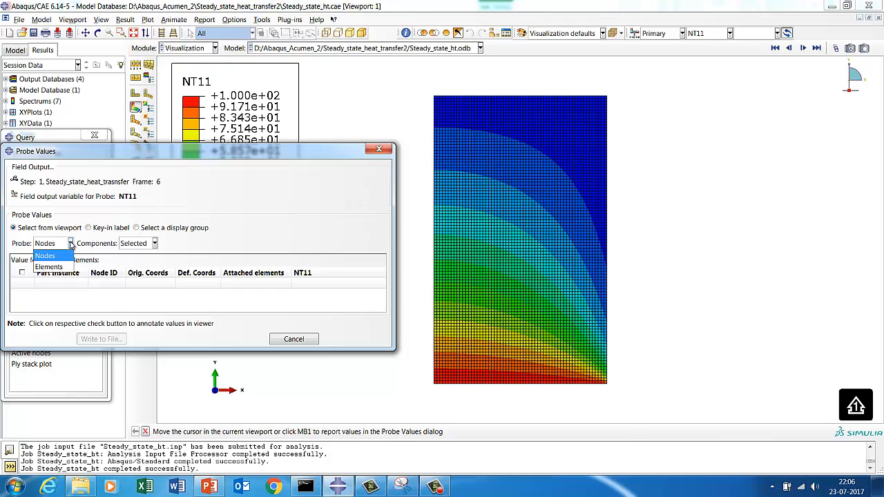
click(71, 245)
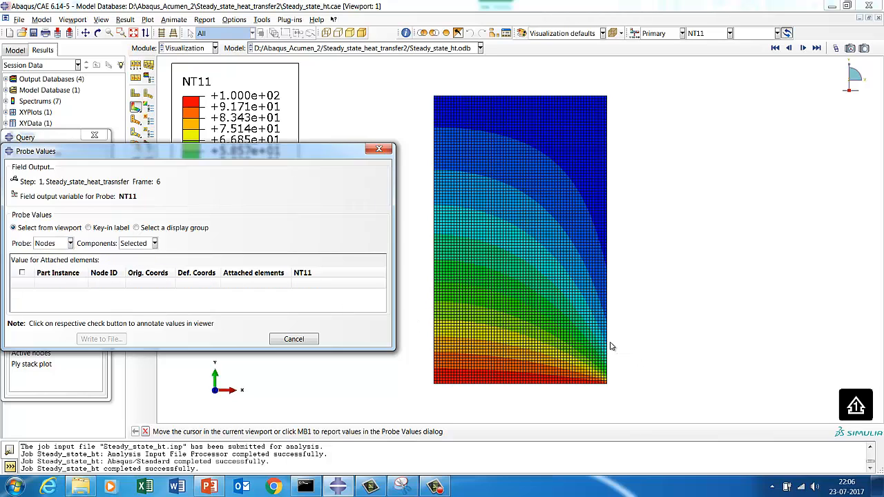
mouse_move(609, 344)
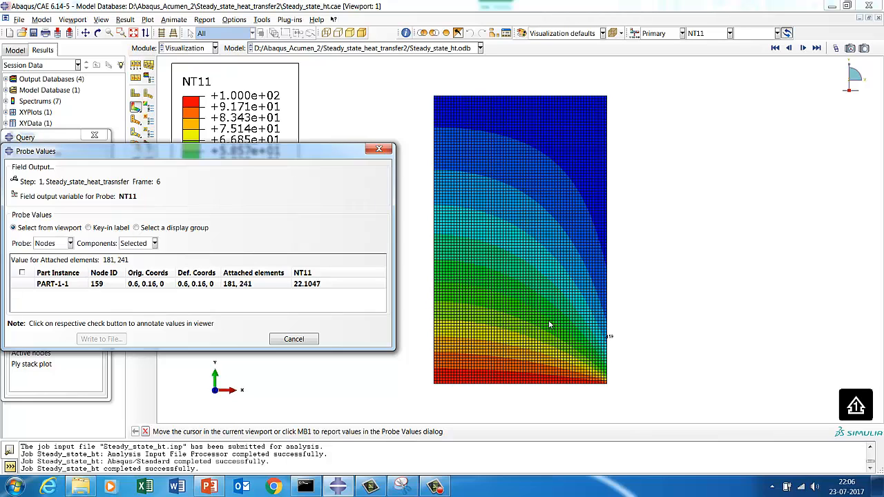
Review the probe's selection methods, part instance, node/element and component options, returning to picking nodes from the viewport
click(138, 228)
click(108, 229)
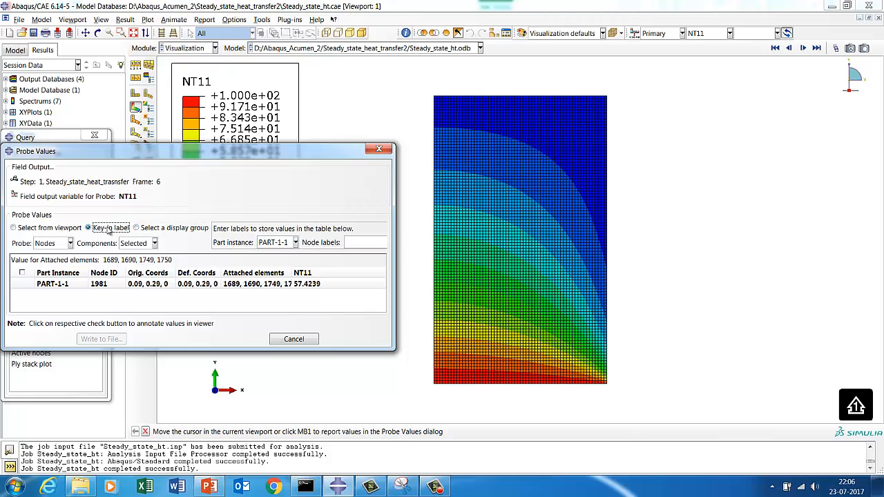
click(296, 243)
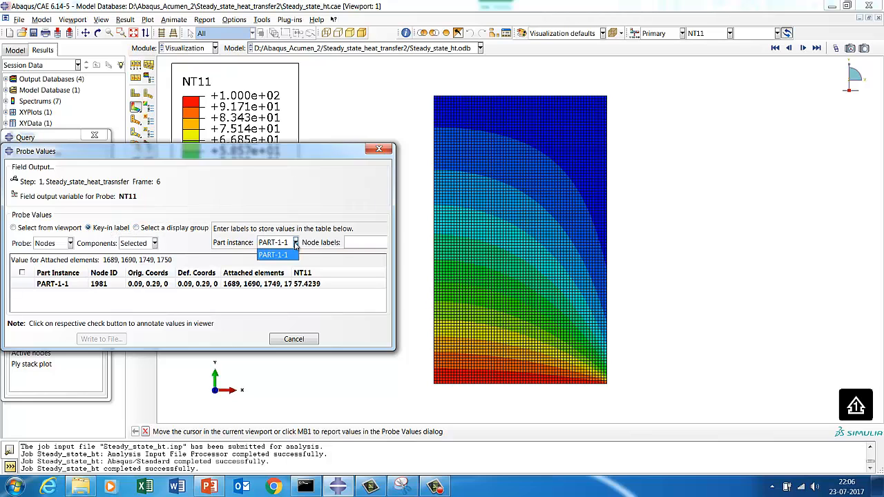
click(296, 246)
click(42, 229)
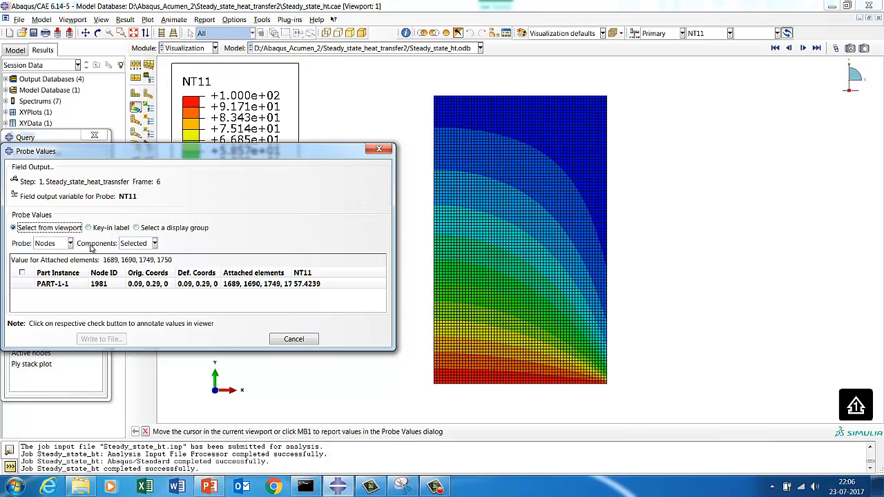
click(70, 243)
click(70, 243)
click(153, 245)
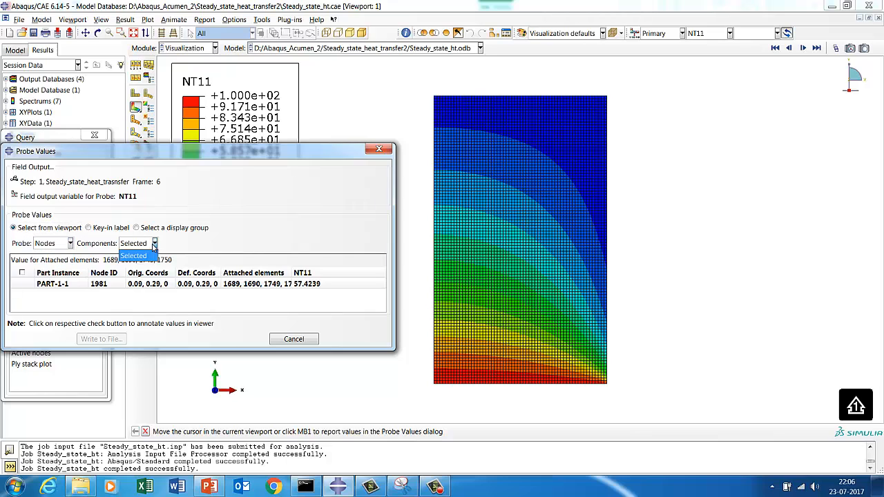
click(153, 245)
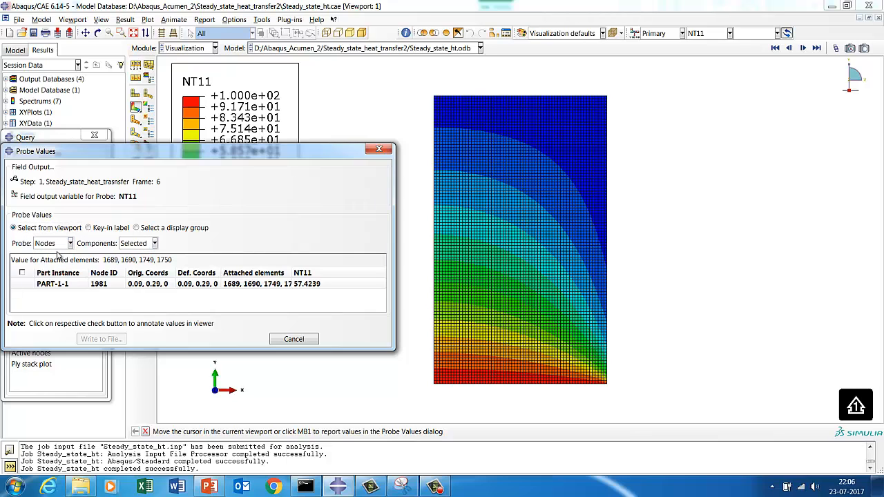
Probe NT11 at the right-edge node at coordinates 0.6, 0.15, 0 and close the query without writing values to a file
click(608, 345)
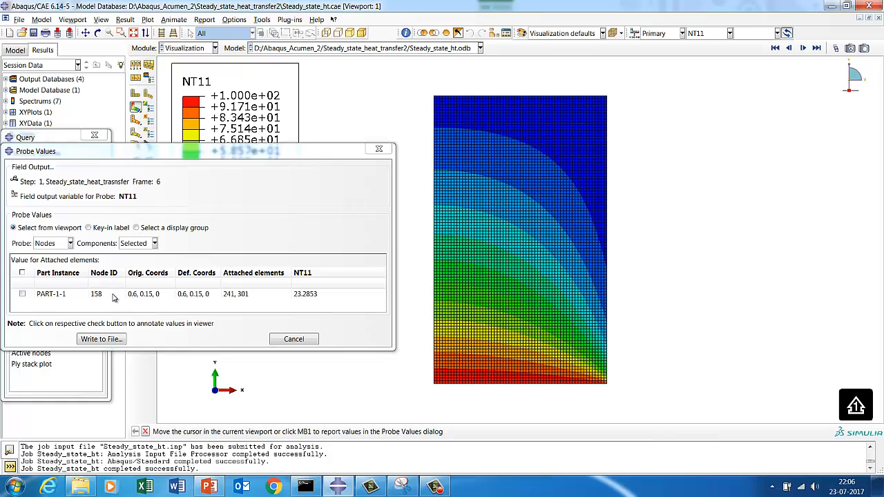
click(301, 342)
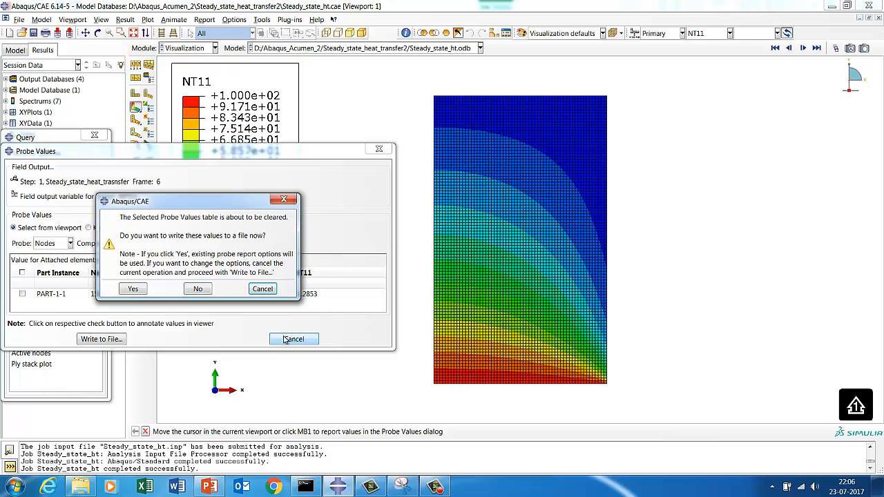
click(190, 290)
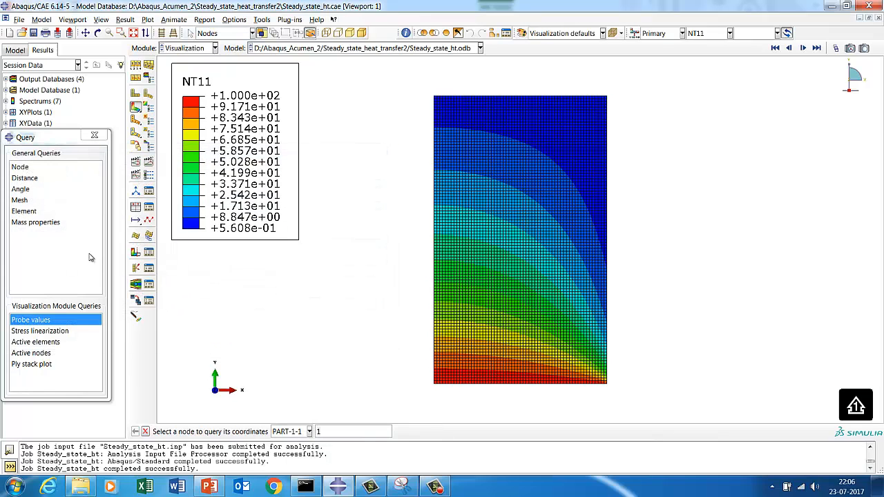
click(94, 136)
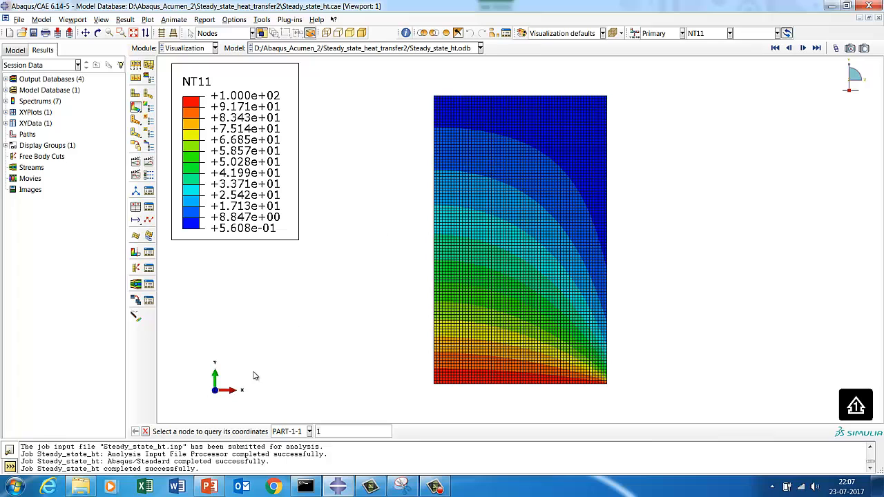
Switch to PowerPoint and review the 2D transient heat transfer model details on slide 4
click(209, 488)
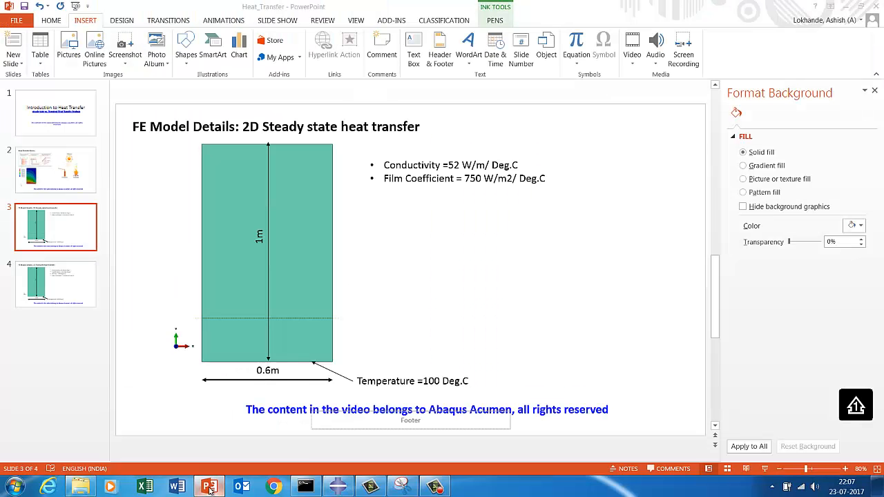
click(72, 303)
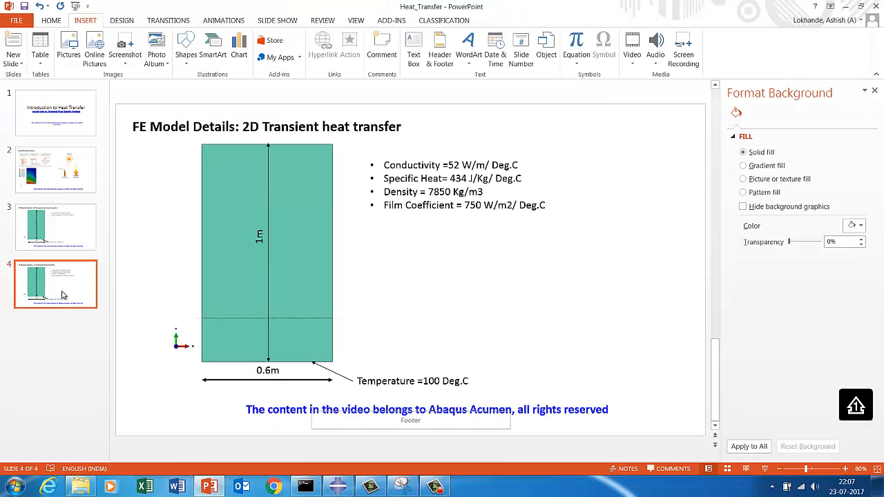
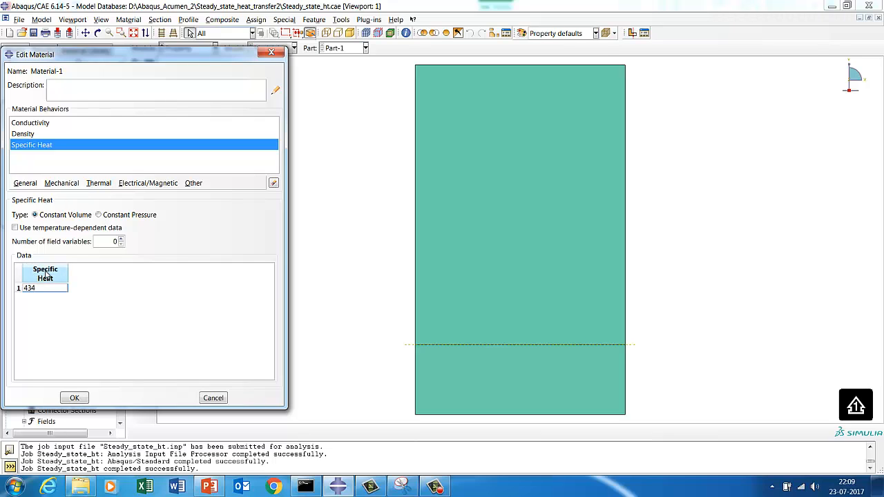
Confirm Material-1 with a constant-volume specific heat of 434 and close the material manager
click(75, 398)
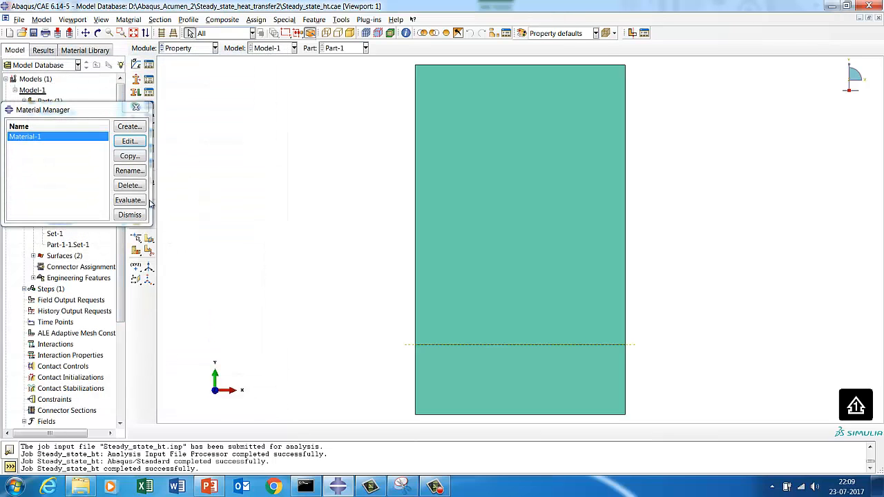
click(130, 214)
Create a general heat transfer step named Transient after the Initial step
click(185, 49)
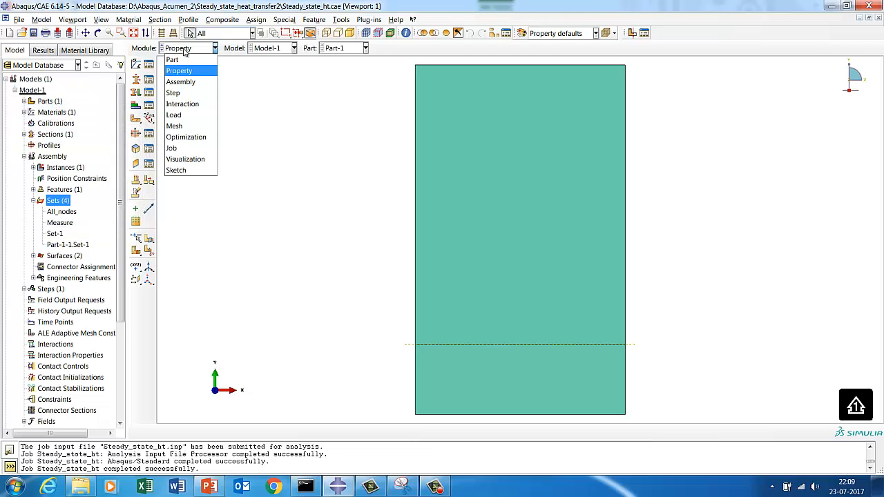
click(173, 93)
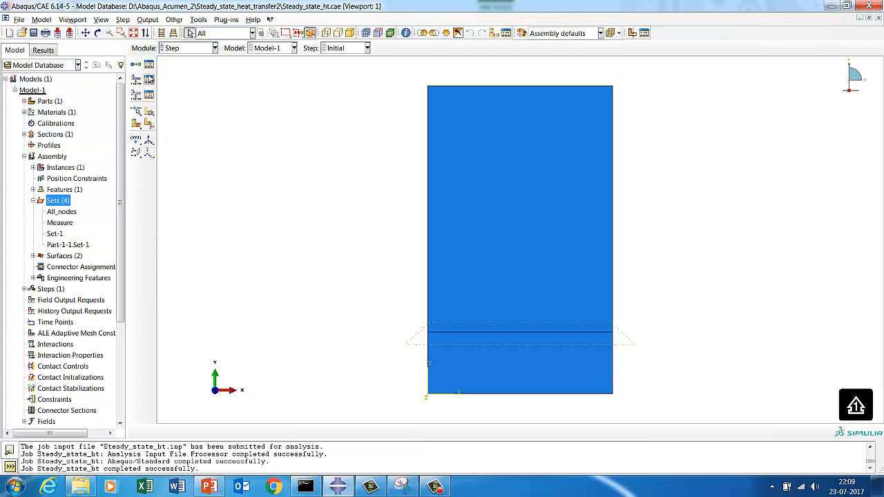
click(148, 65)
click(20, 136)
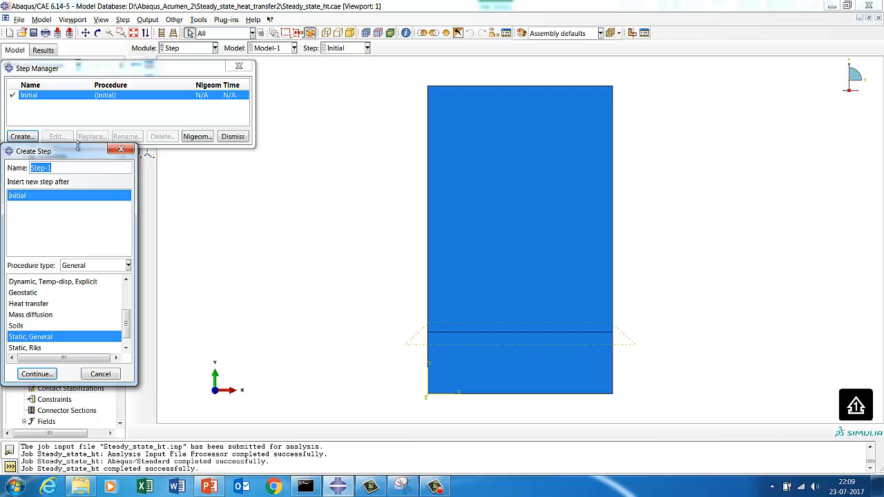
text(T)
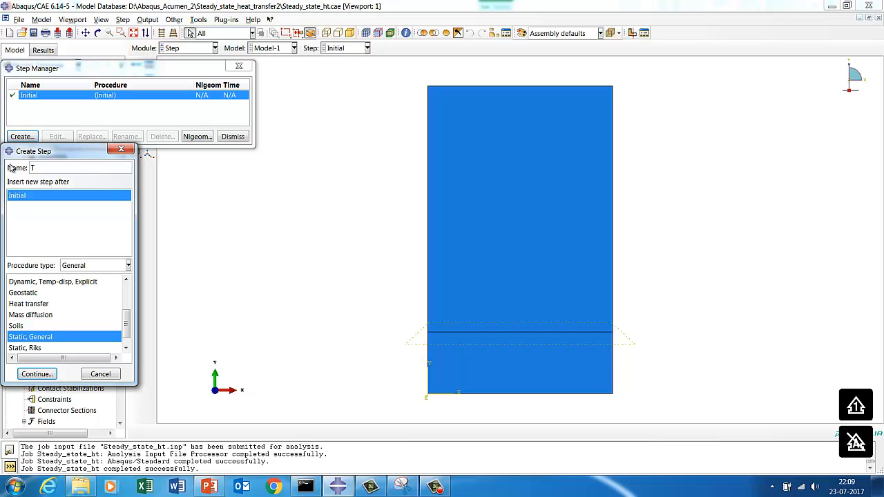
text(ransient)
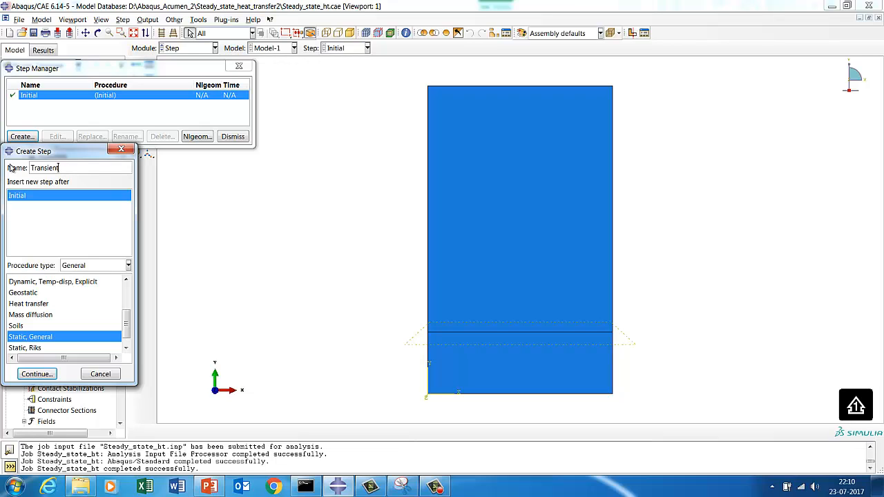
click(37, 306)
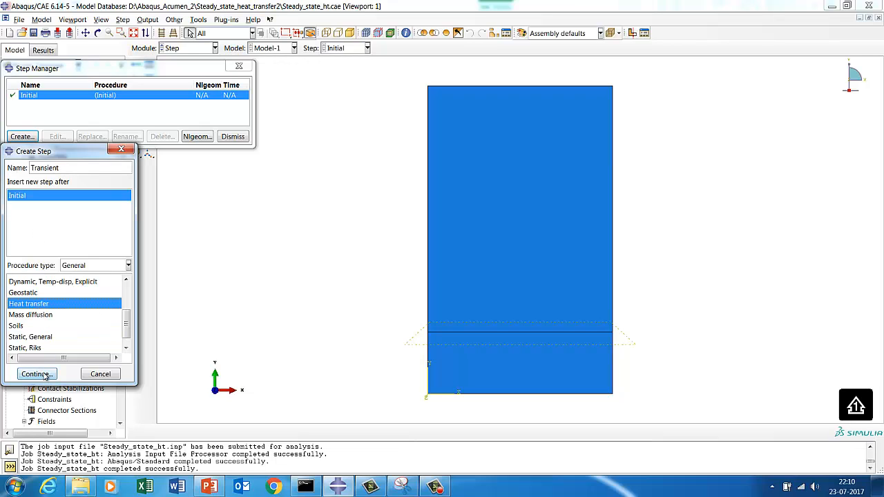
click(44, 376)
Set the transient response's time period to 15000, initial increment size to 1 and maximum allowable temperature change per increment to 10
drag(69, 251, 46, 251)
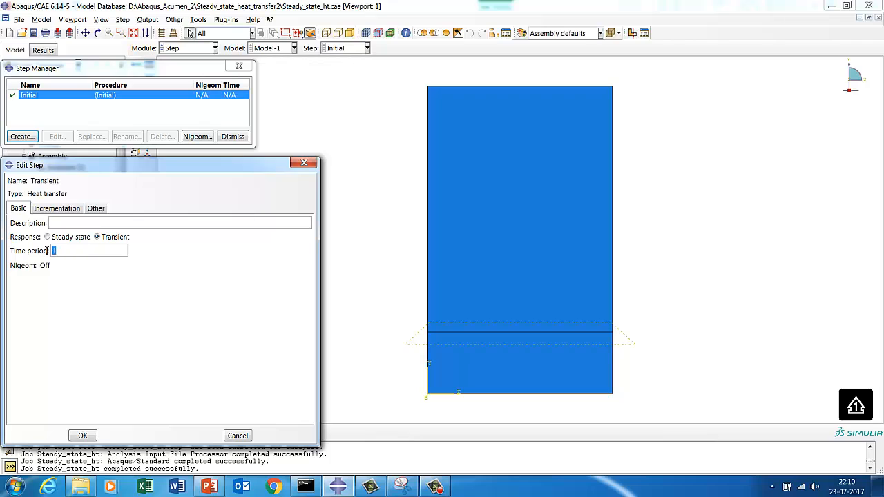
text(15000)
click(68, 210)
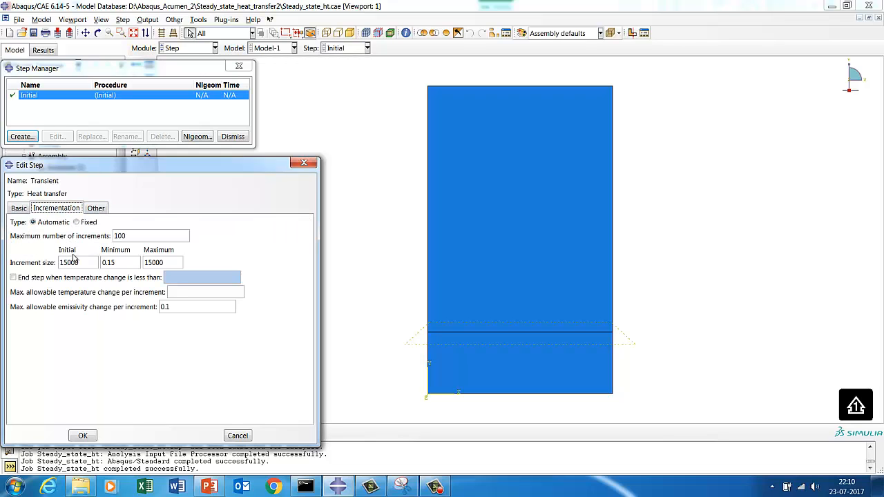
drag(80, 262, 51, 263)
text(1)
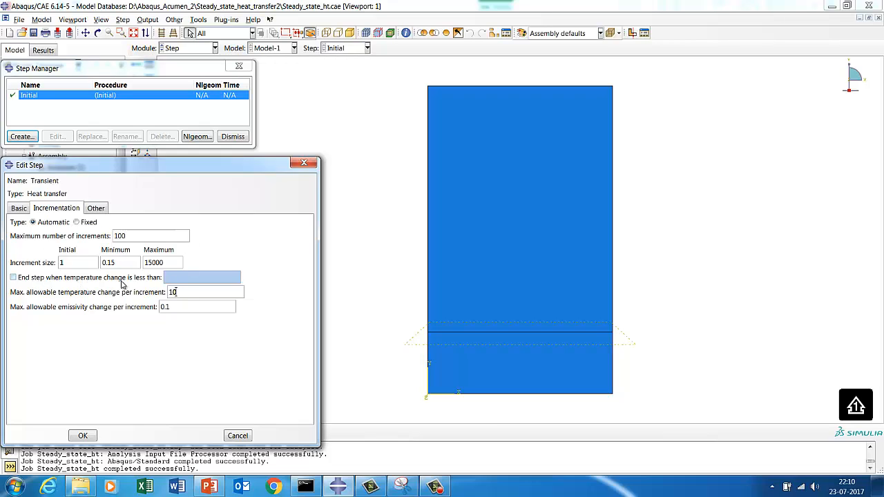
Make the step end when the temperature change is less than 0.0005, accept it and close the step manager
click(60, 278)
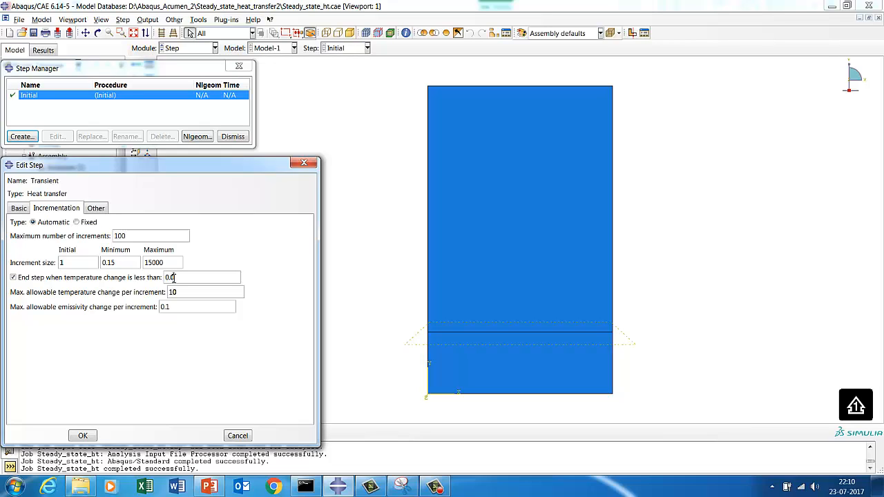
click(174, 278)
text(0.0005)
click(38, 280)
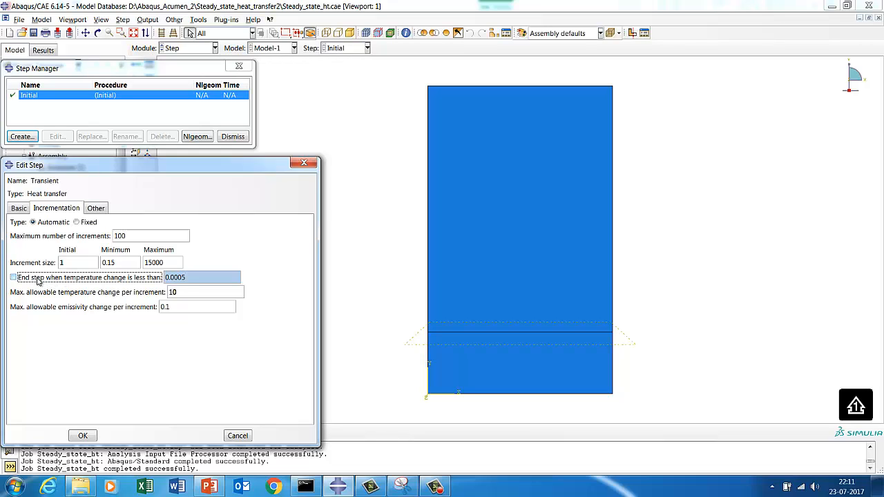
click(38, 280)
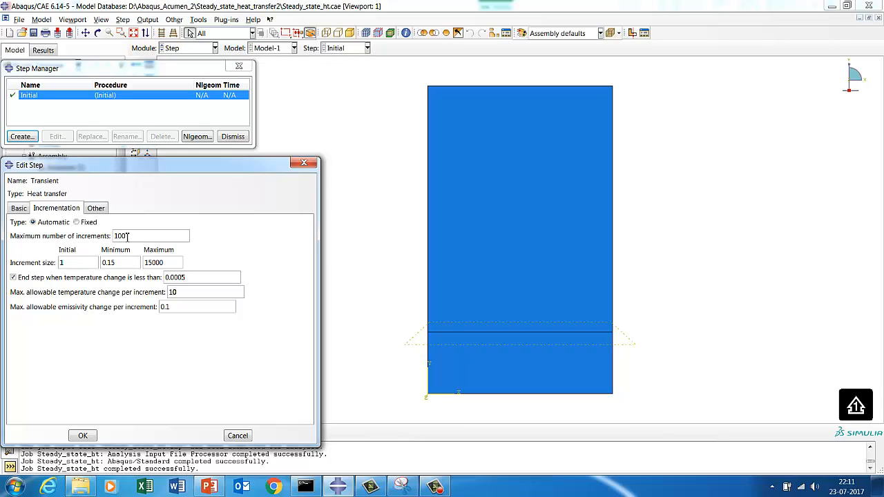
click(86, 436)
click(233, 136)
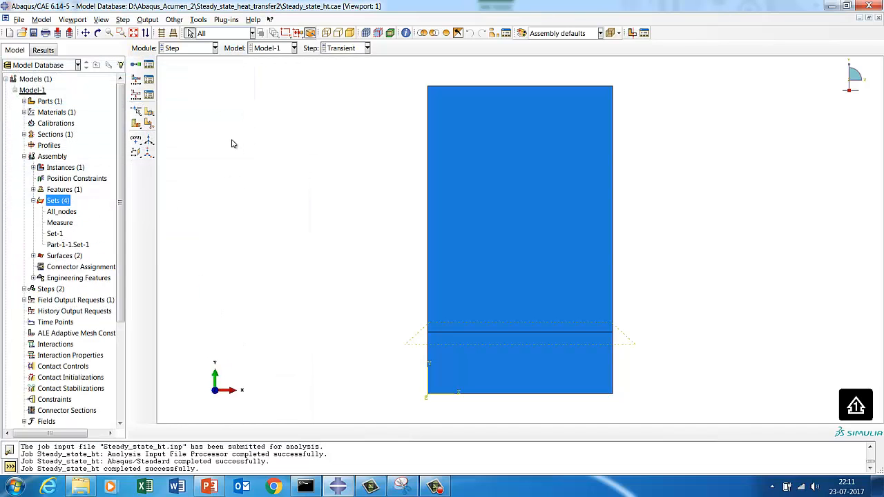
Create a surface film condition on Surf-1 in the Transient step with film coefficient 750 and sink temperature 0
click(177, 50)
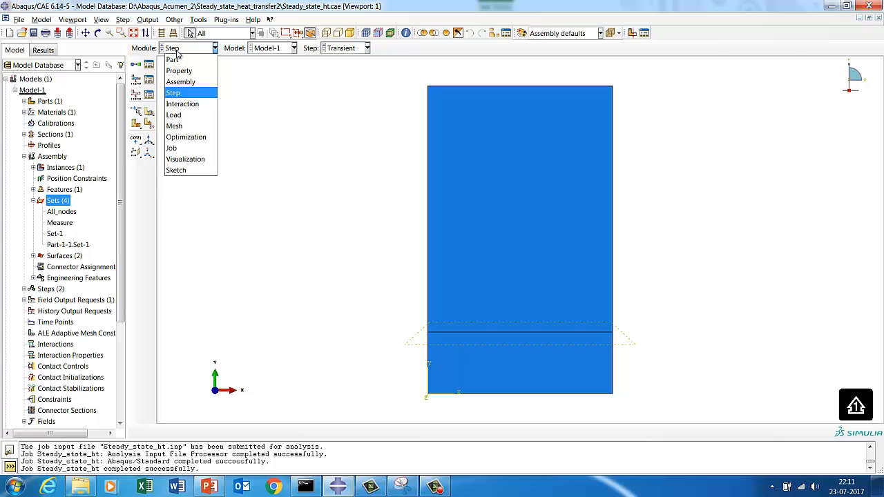
click(178, 105)
click(149, 66)
click(33, 241)
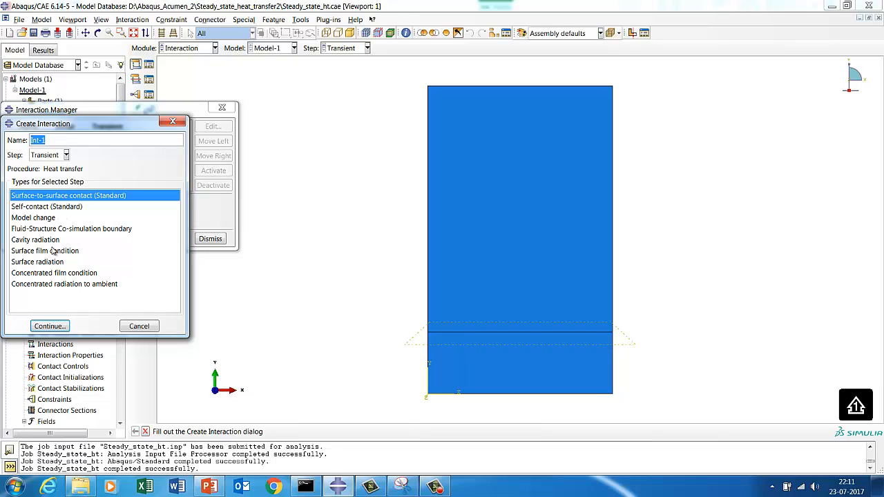
click(52, 252)
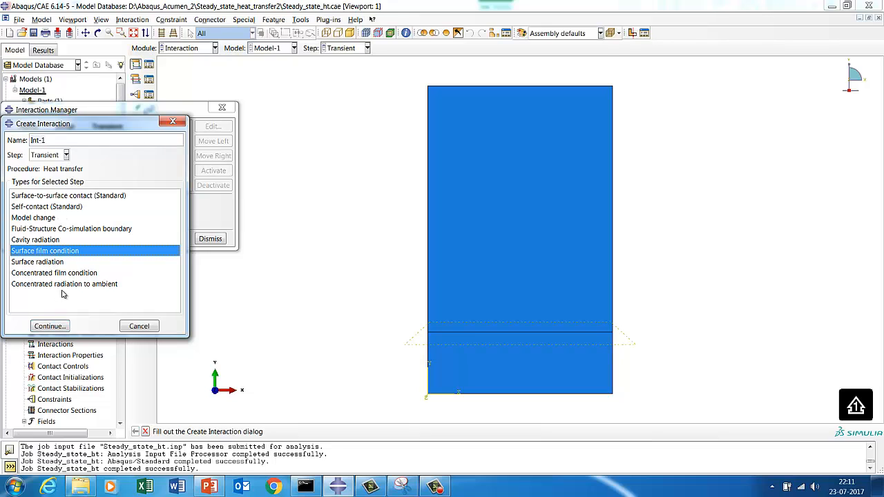
click(48, 326)
click(139, 275)
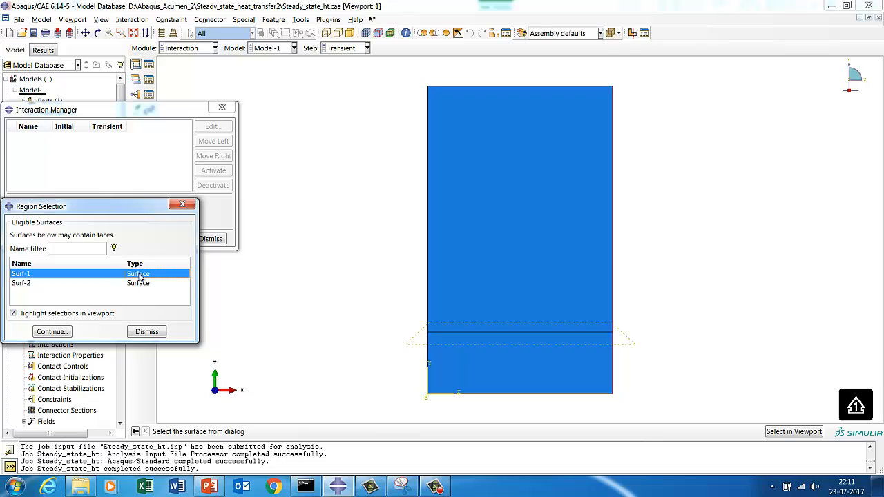
click(64, 331)
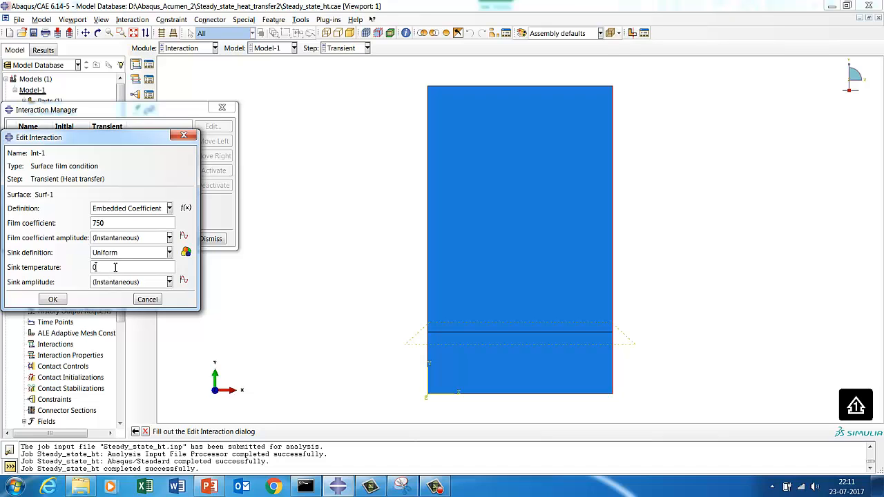
click(64, 299)
Add a second surface film condition on Surf-2 with film coefficient 750 and close the interaction manager
click(40, 242)
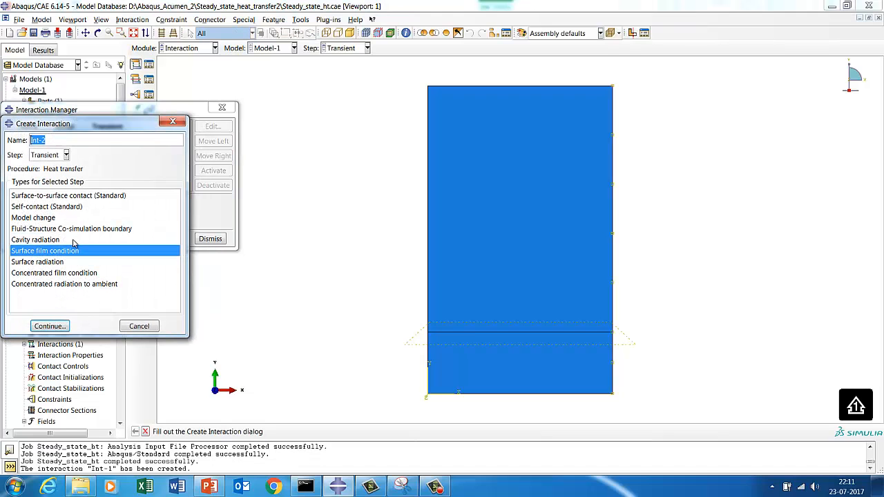
click(54, 325)
click(40, 284)
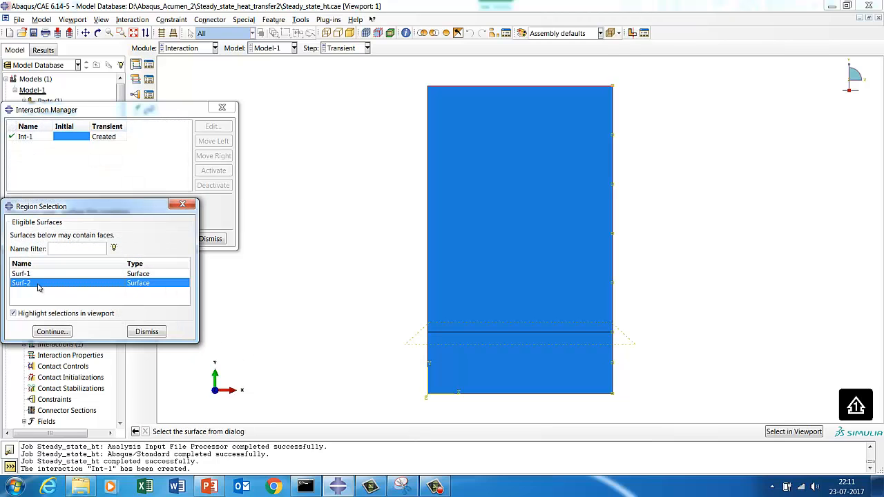
click(58, 332)
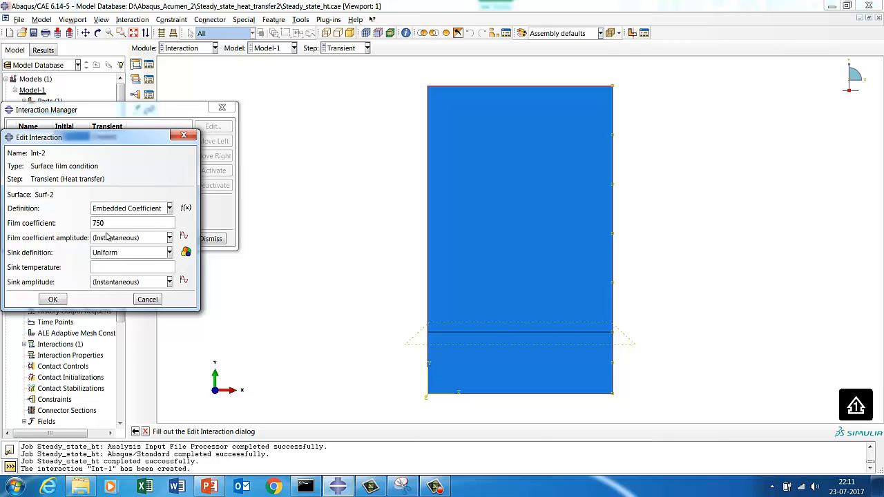
click(59, 299)
click(211, 239)
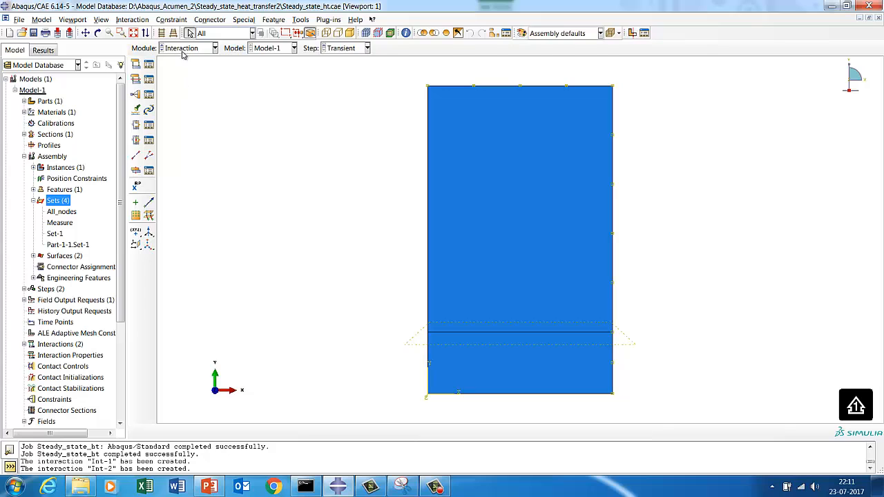
Apply a uniform temperature boundary condition of 100 to the plate's bottom edge in the Transient step and close the manager
click(182, 53)
click(178, 118)
click(149, 79)
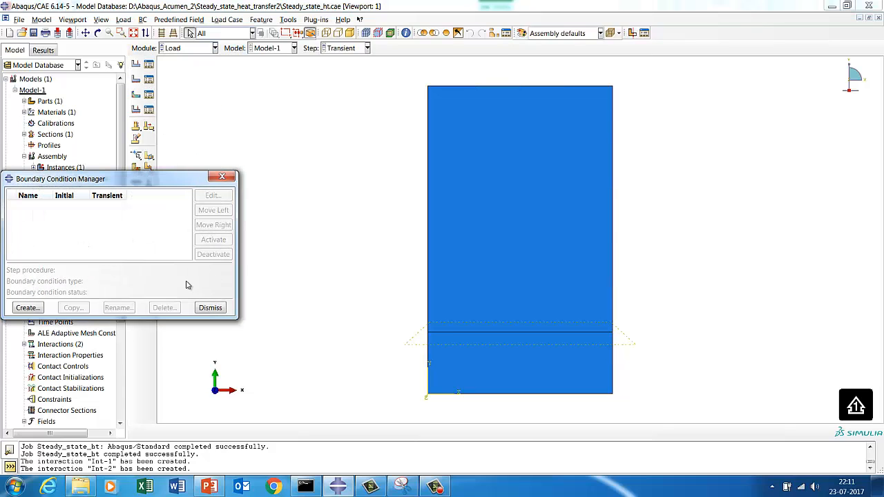
click(33, 307)
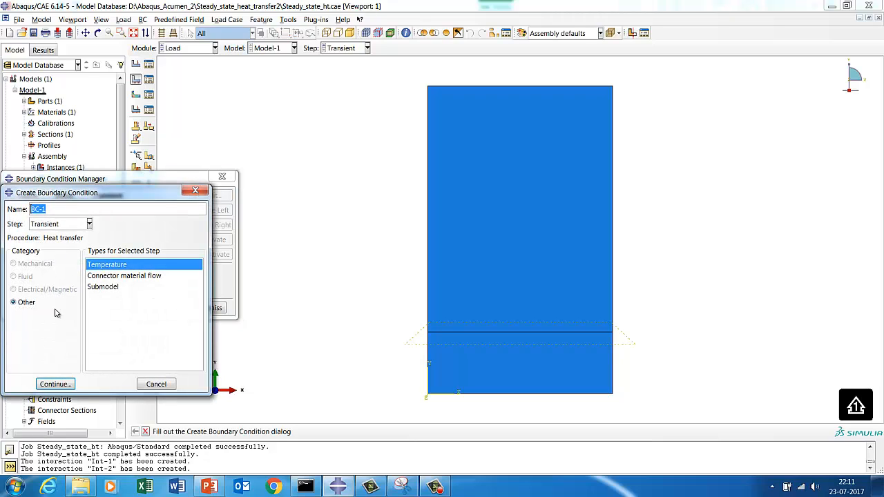
click(55, 384)
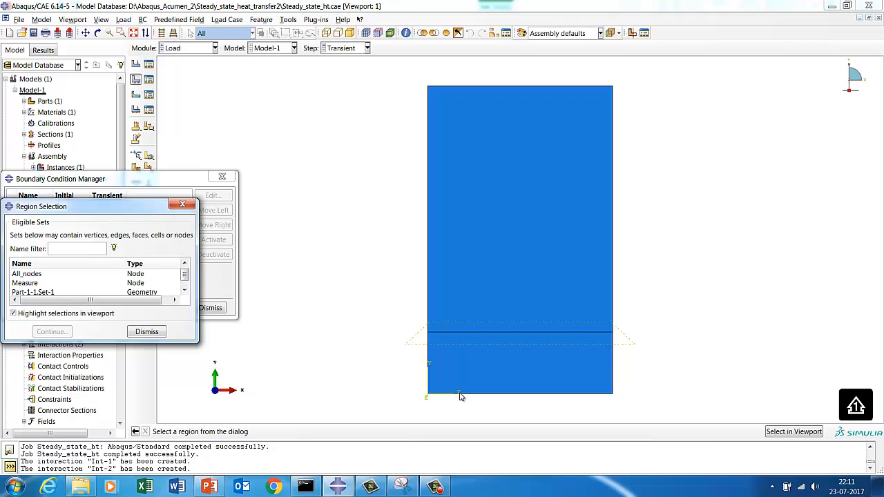
click(149, 332)
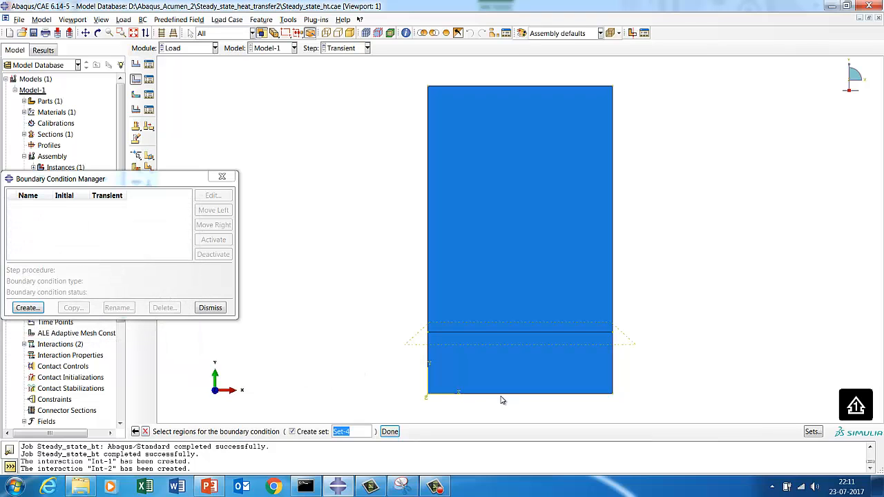
click(503, 395)
click(390, 432)
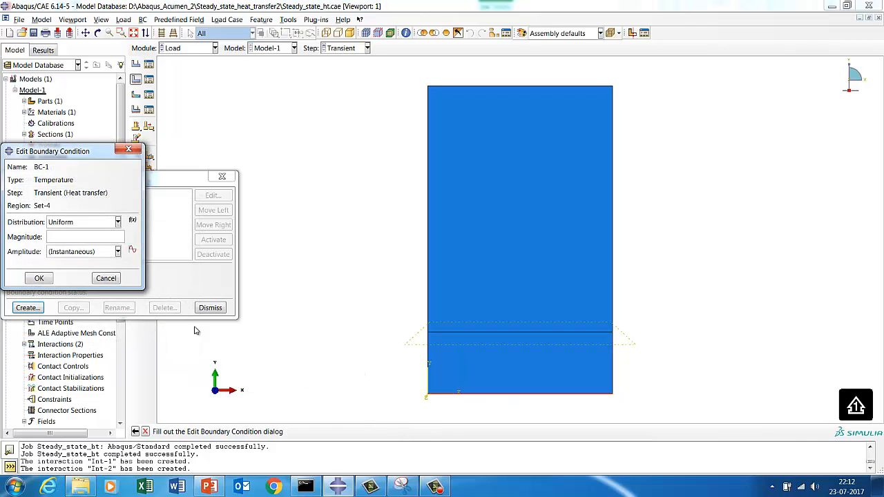
click(68, 239)
click(40, 278)
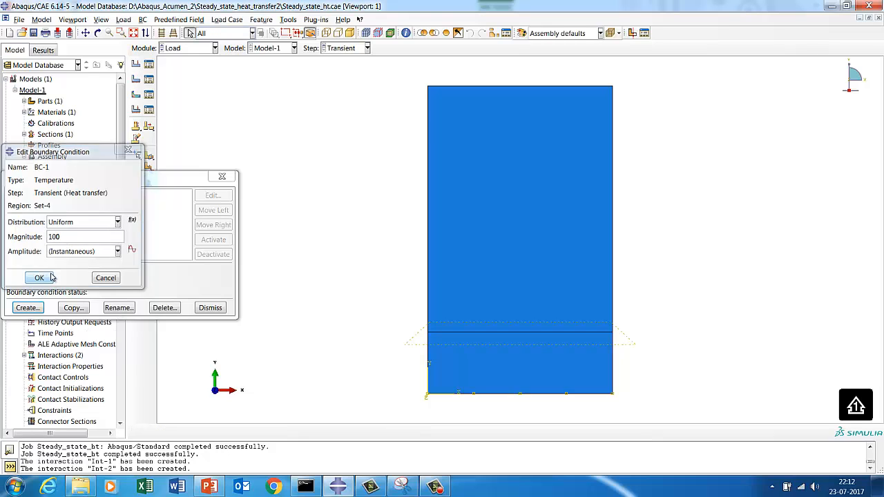
click(211, 308)
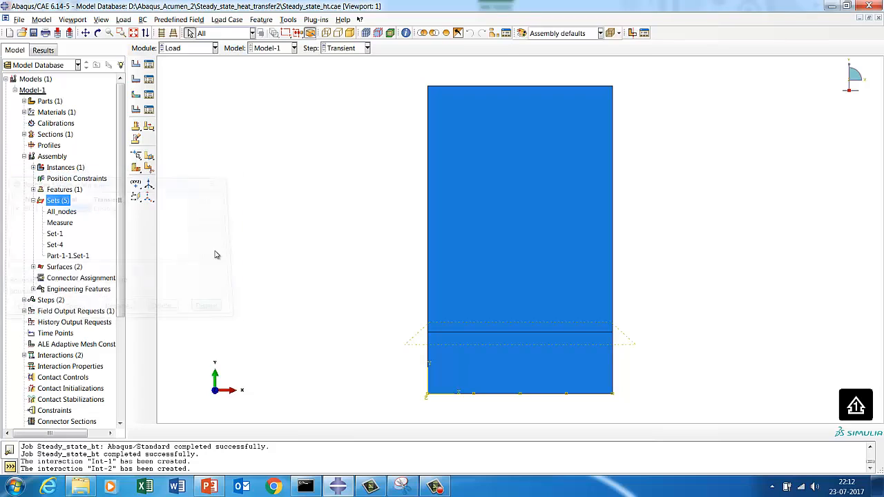
Check the initial temperature predefined field on the All_nodes set and close its manager without changing it
click(149, 94)
click(214, 196)
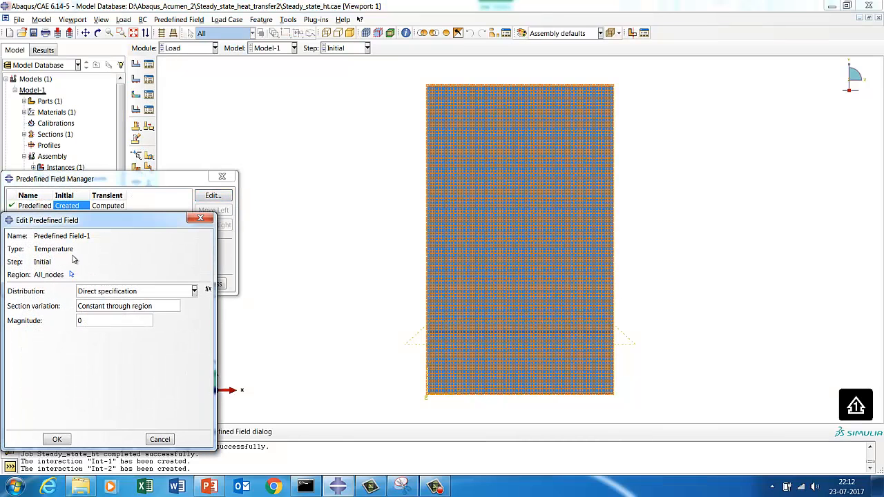
click(57, 440)
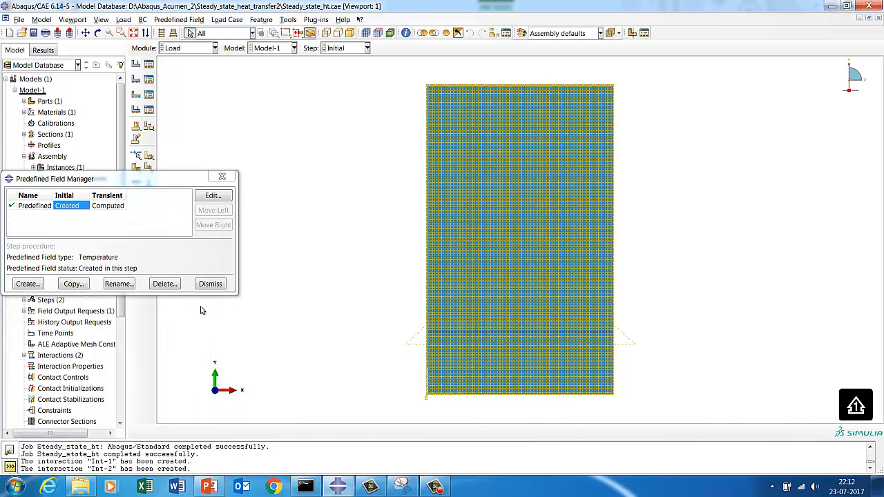
click(210, 283)
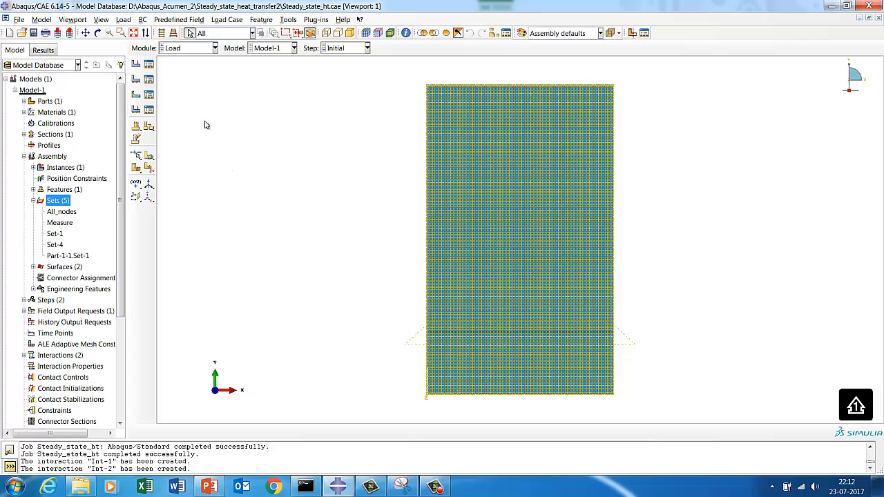
Save the model database under the new name Transient_HT in the same directory
click(19, 21)
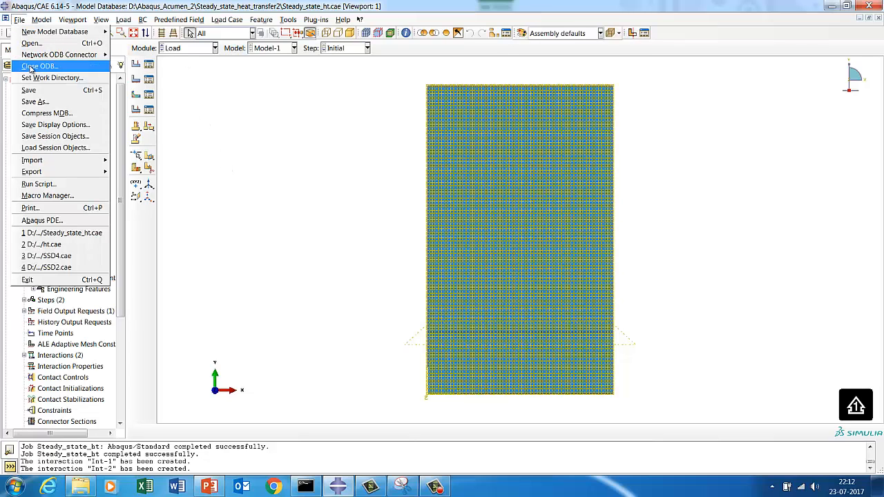
click(38, 102)
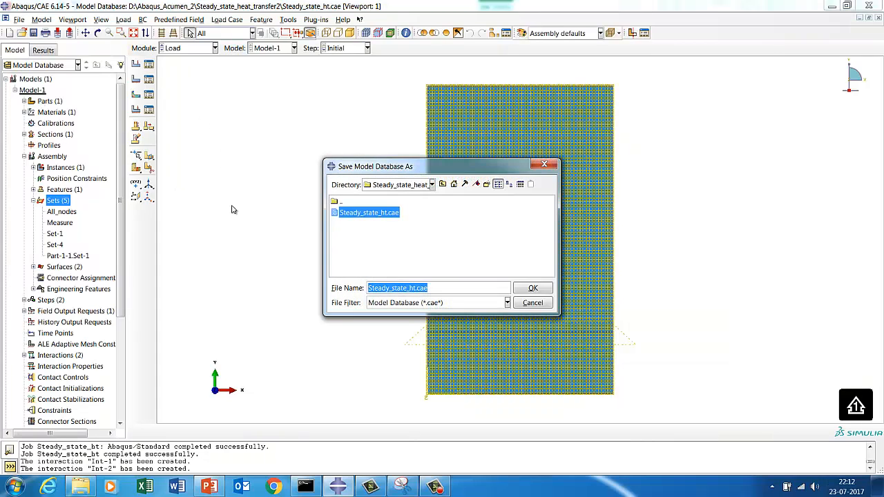
text(T)
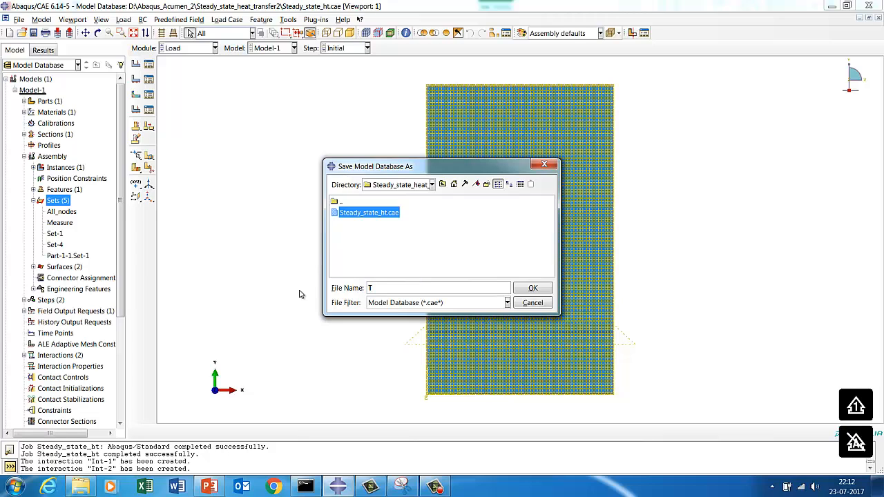
text(ransient)
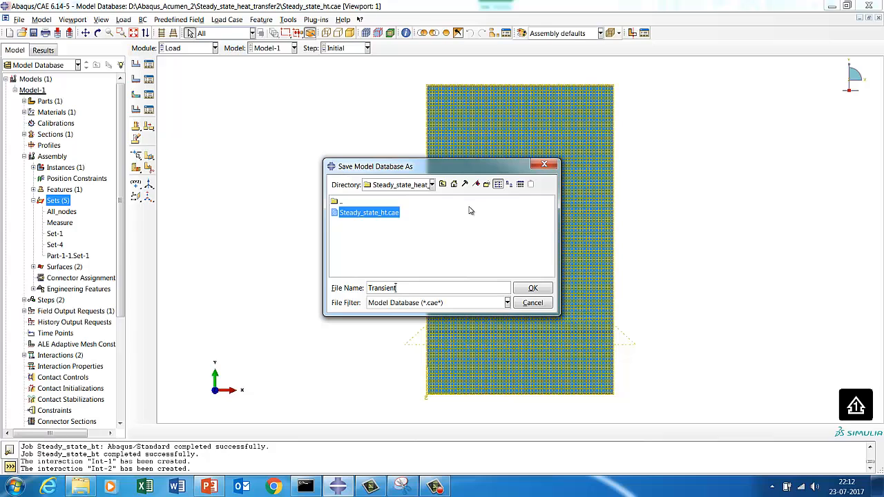
text(_HT)
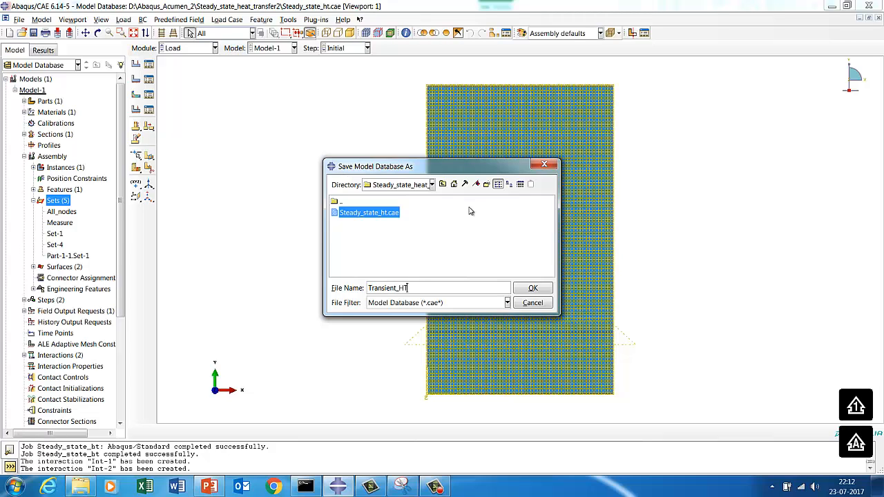
click(529, 288)
Create a full analysis job named Transient_HT for Model-1 with the default submission settings
click(181, 48)
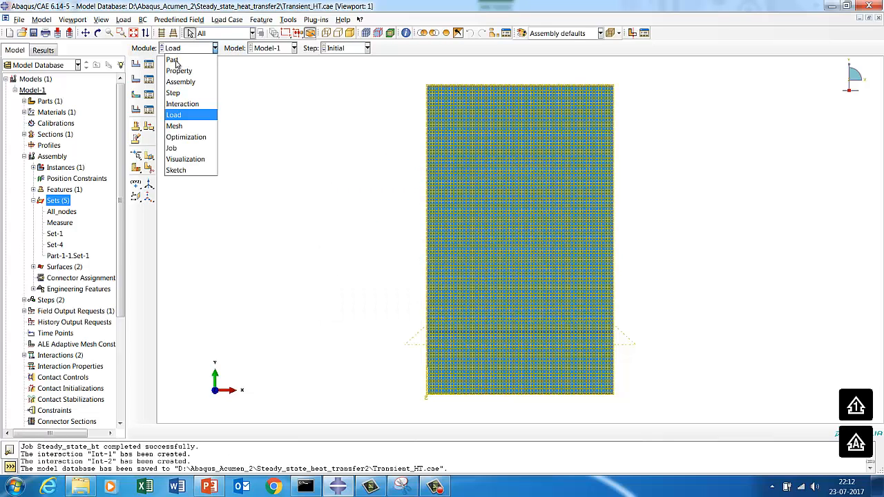
click(176, 148)
click(26, 245)
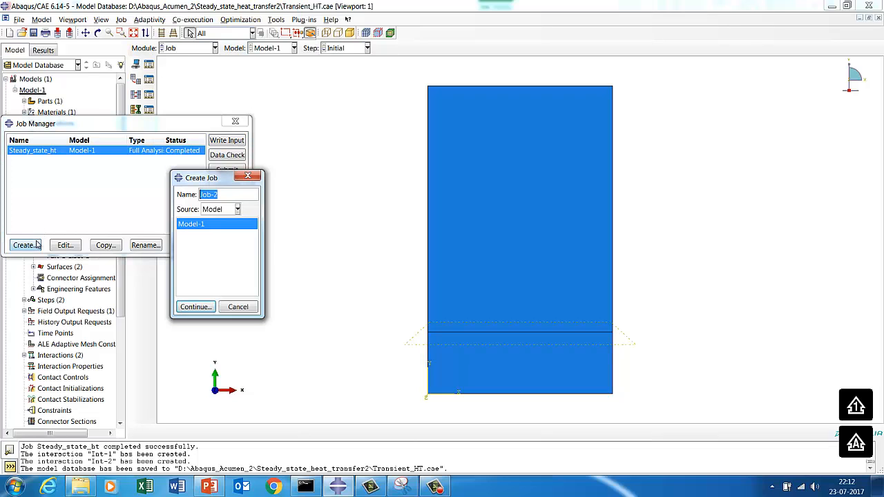
text(t)
key(BackSpace)
key(BackSpace)
text(ransient_HT)
click(196, 307)
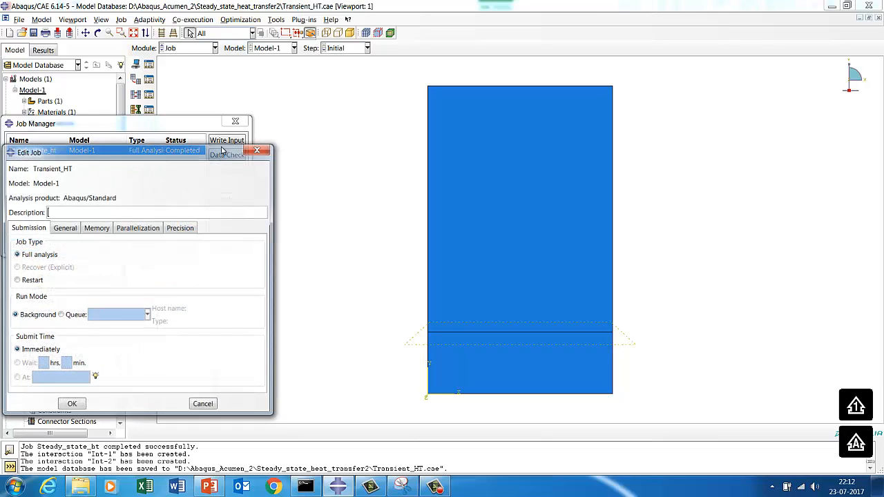
click(71, 406)
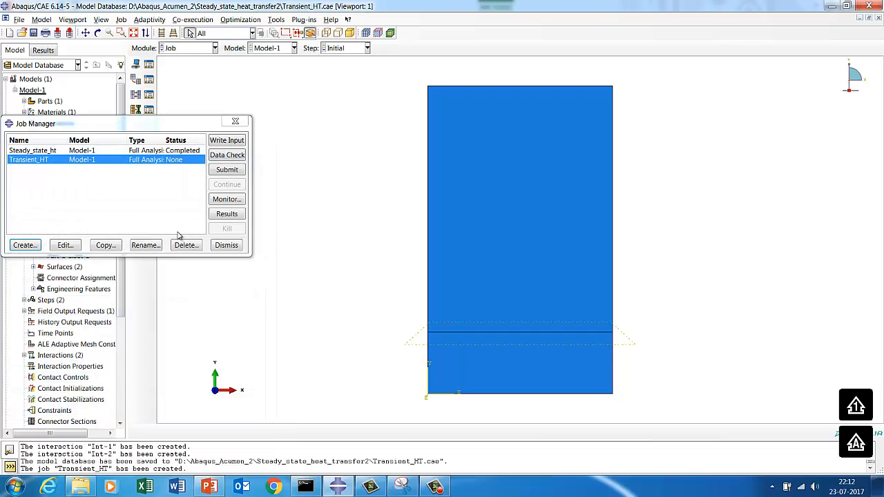
Run a data check on the Transient_HT job and submit it for full analysis, overwriting the existing job files
click(225, 159)
click(368, 263)
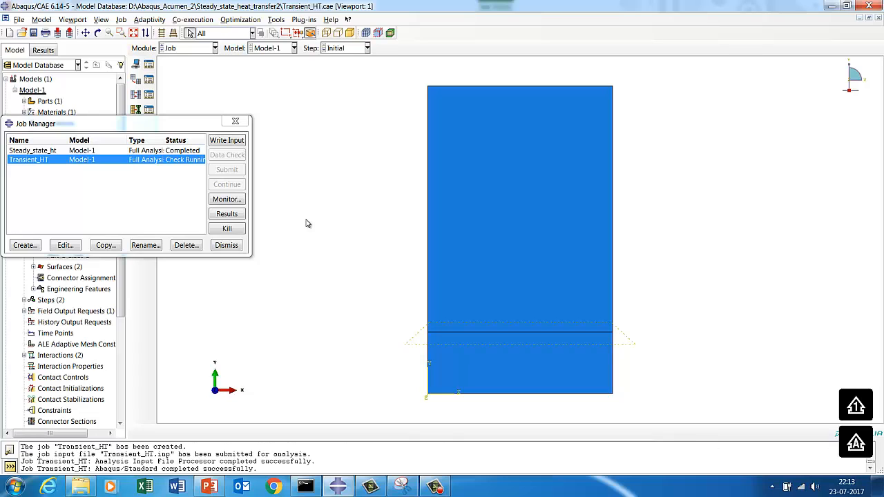
click(223, 172)
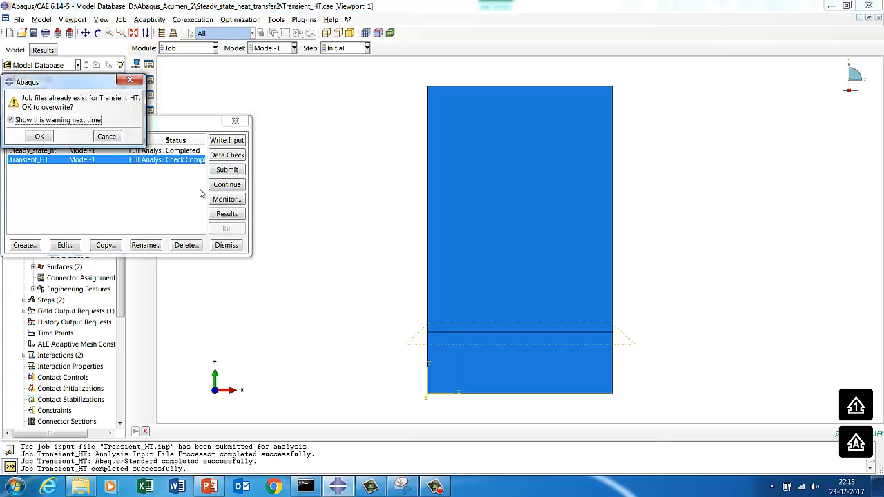
click(40, 137)
click(366, 264)
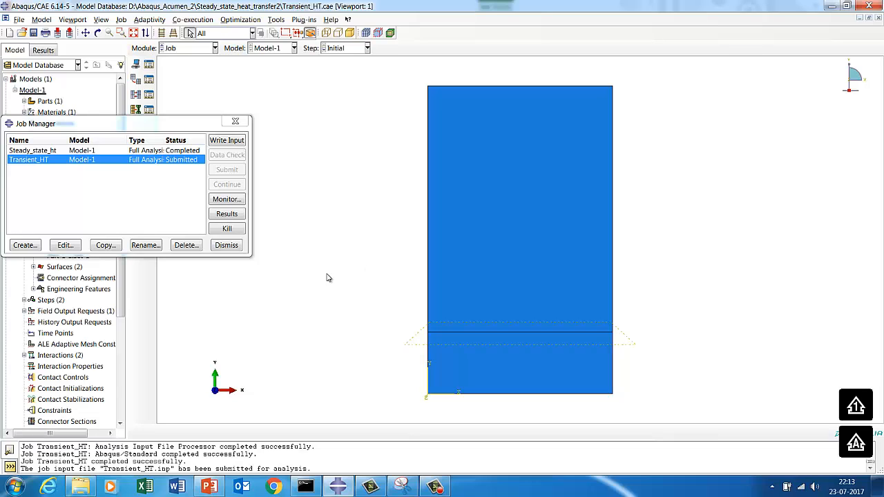
Monitor the Transient_HT job, review its time increments from first to last, and close the monitor
click(225, 199)
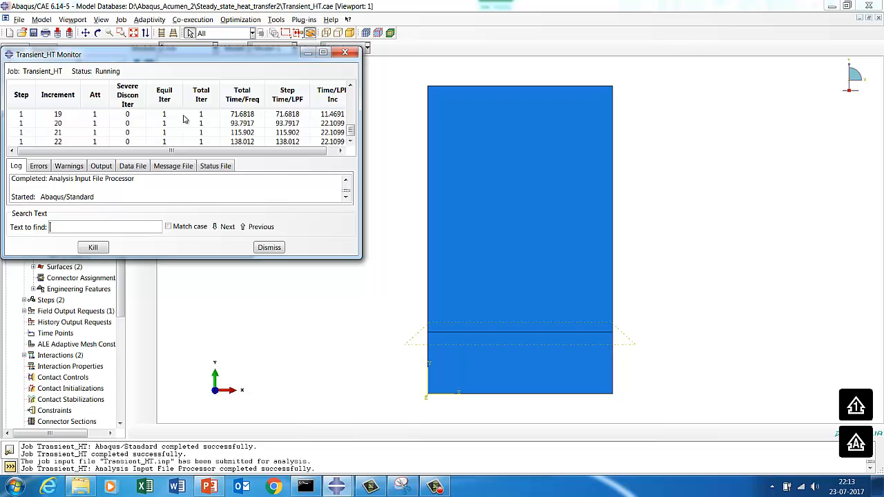
drag(350, 131, 351, 90)
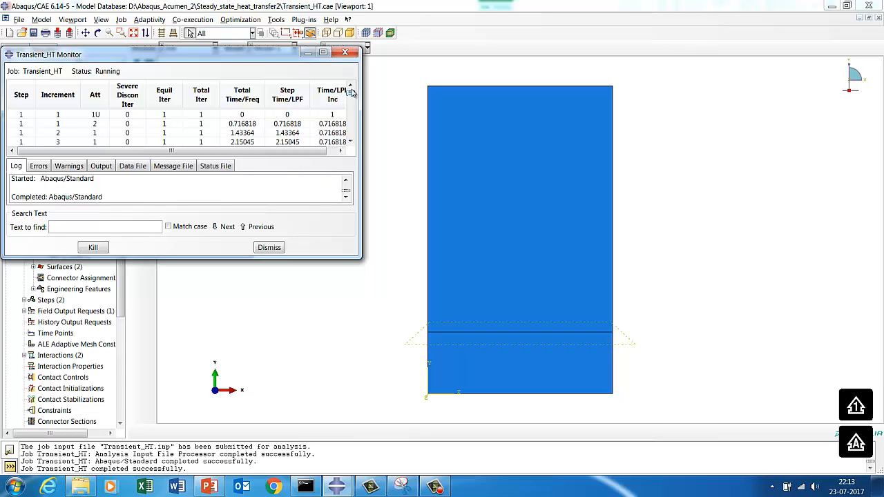
drag(351, 98, 351, 131)
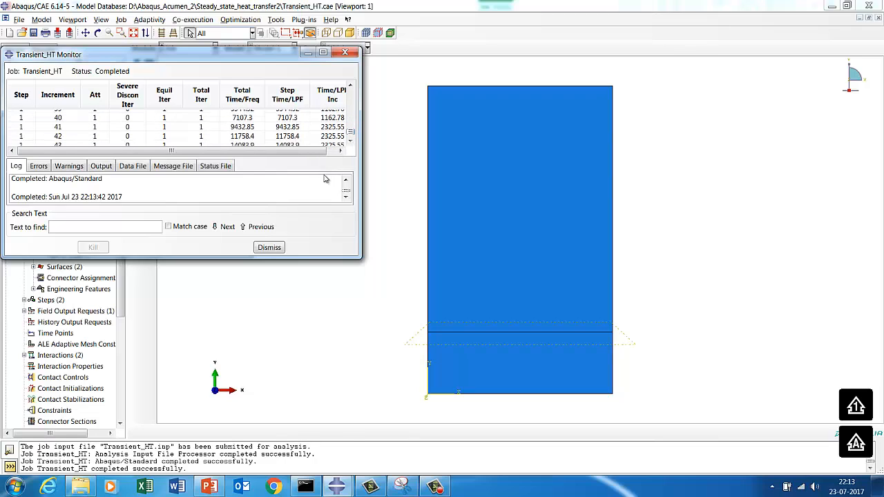
click(350, 141)
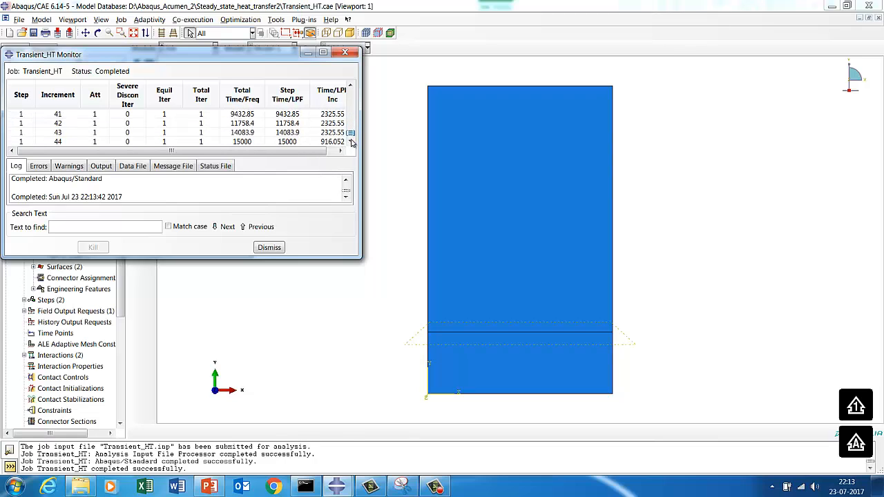
click(269, 247)
Open the Transient_HT results and check the frames available for the Transient step without changing the frame
click(226, 214)
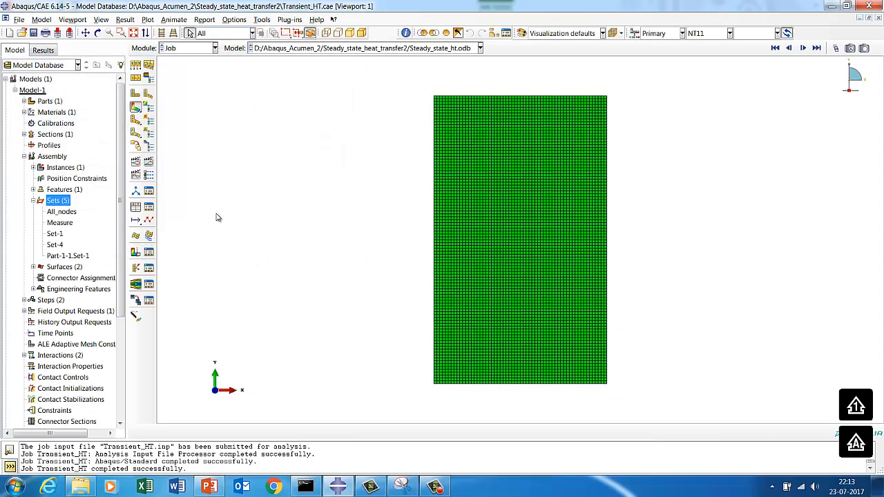
click(137, 122)
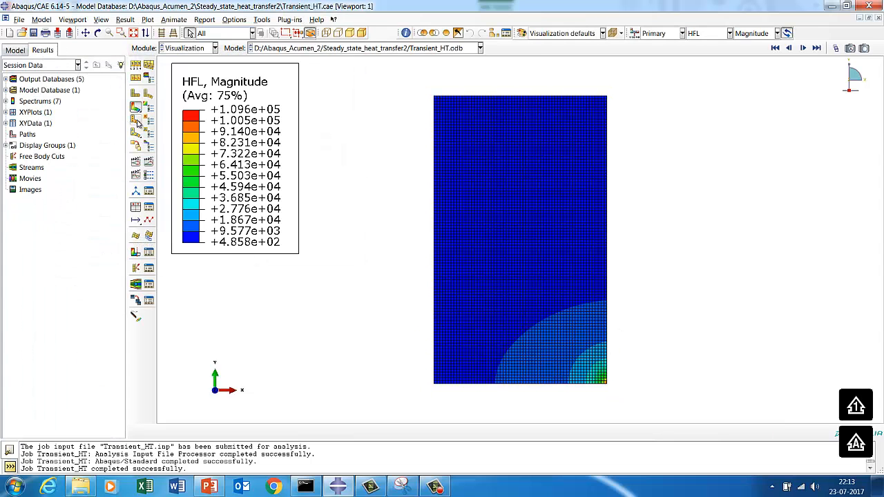
click(125, 19)
click(137, 32)
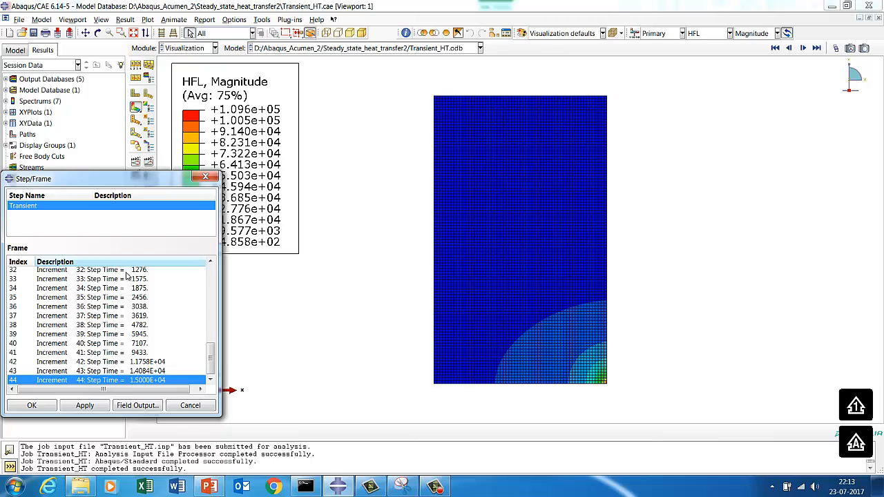
click(188, 406)
Display the nodal temperature NT11 as the primary field output and animate its time history on the plate
click(125, 19)
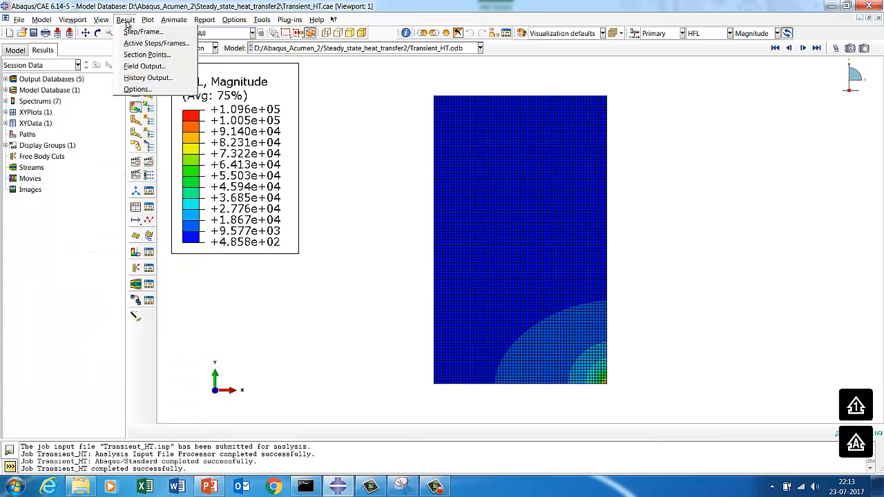
click(142, 67)
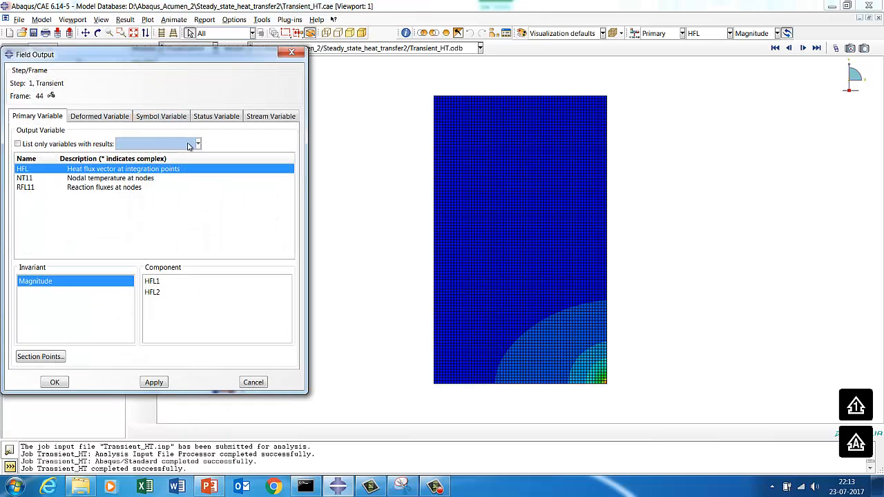
click(135, 178)
click(151, 383)
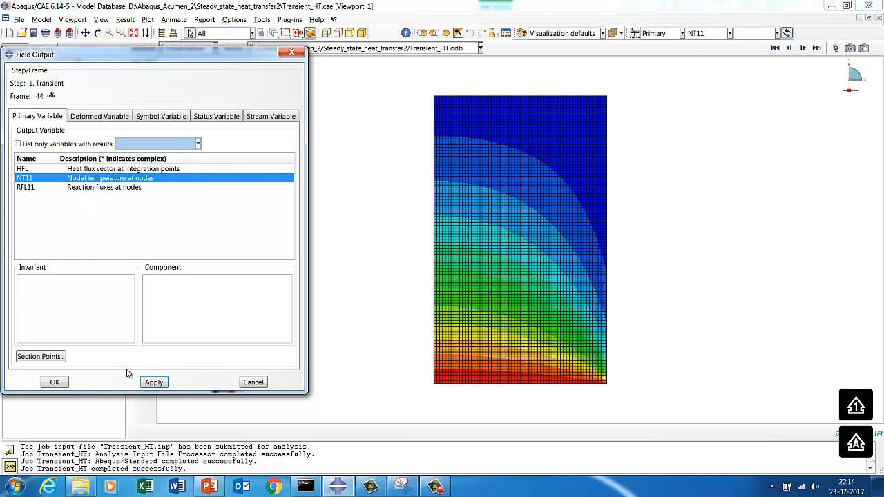
click(54, 382)
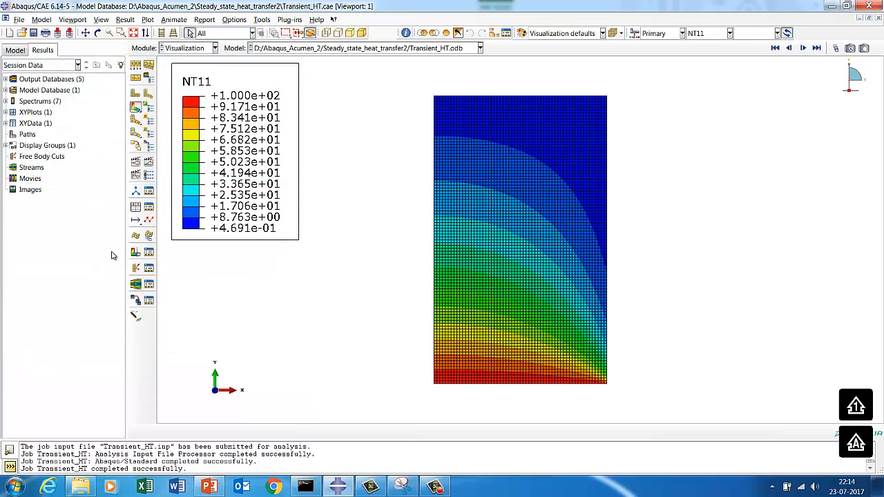
click(148, 167)
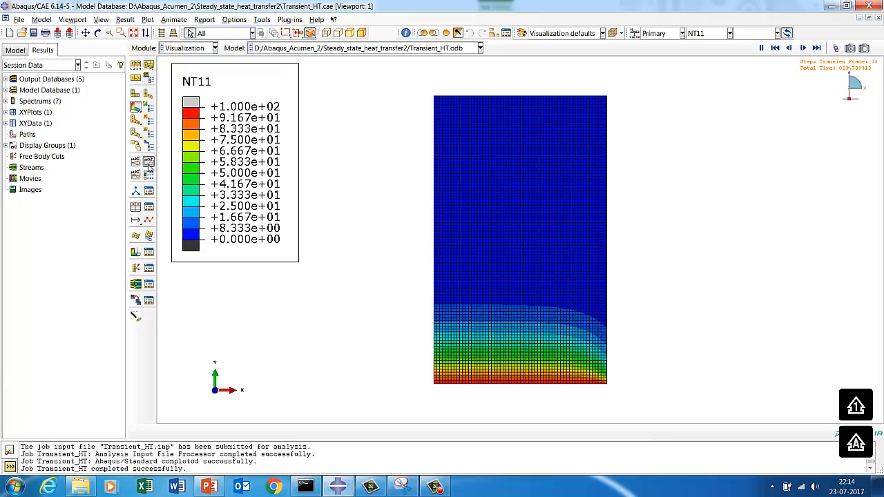
Start XY data extraction from ODB field output with NT11 at the Unique Nodal position and bring up the node selection
click(266, 20)
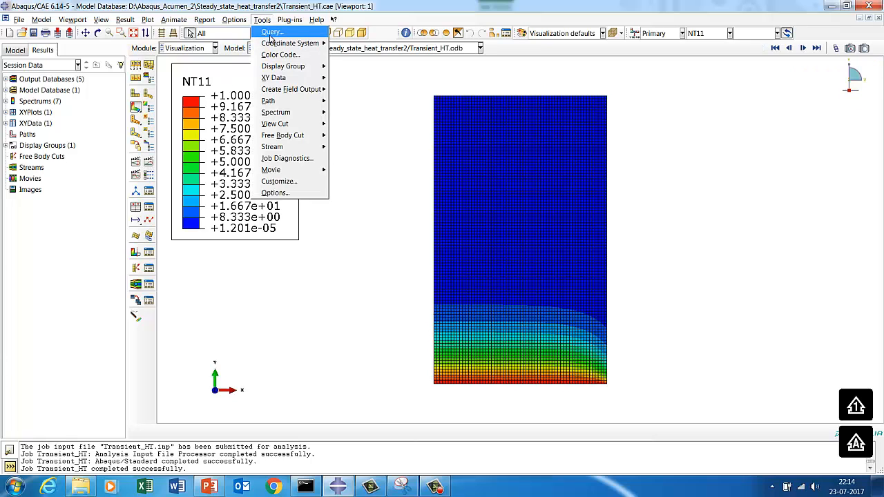
mouse_move(286, 79)
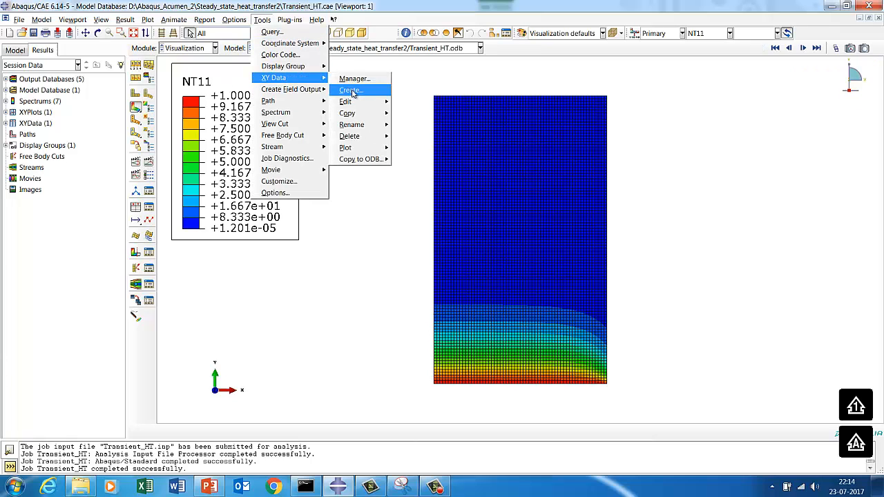
click(352, 90)
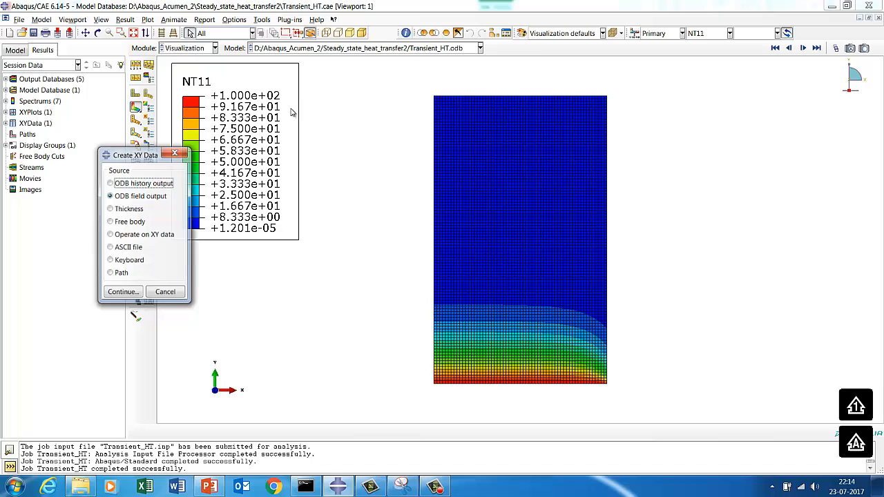
click(121, 292)
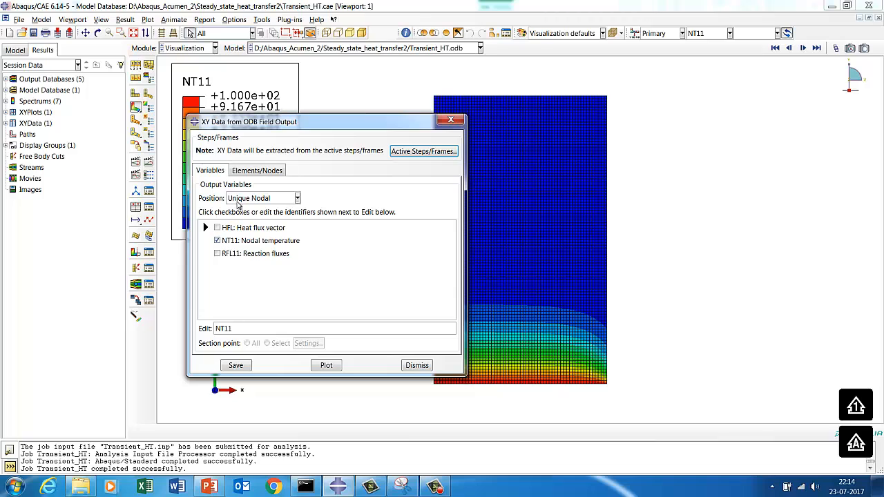
click(255, 172)
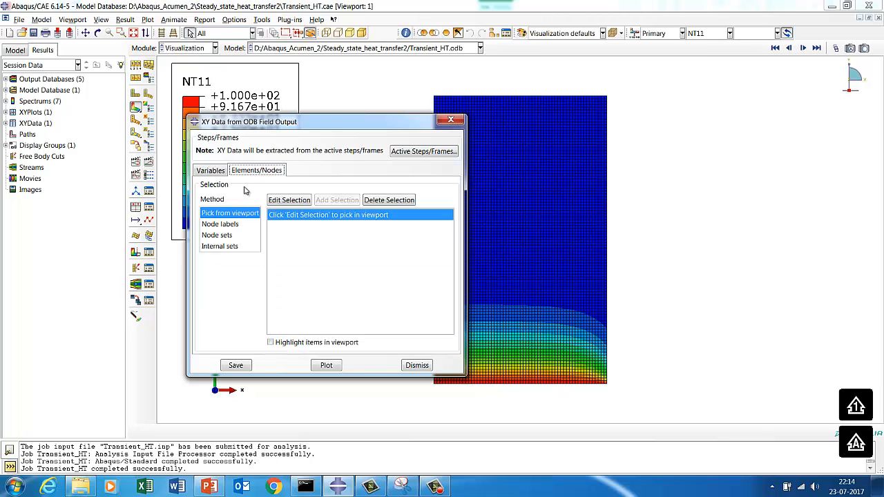
Try to plot the nodal temperature using the node labels method for PART-1-1 without entering a label
click(233, 225)
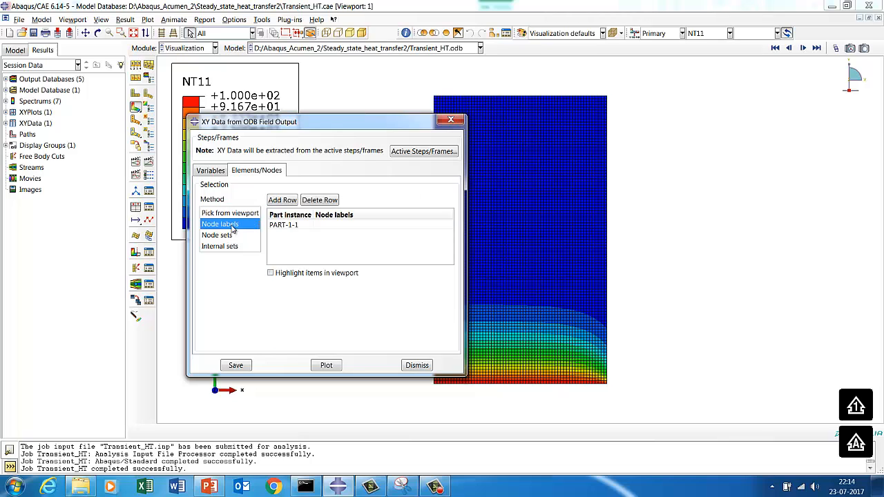
click(608, 336)
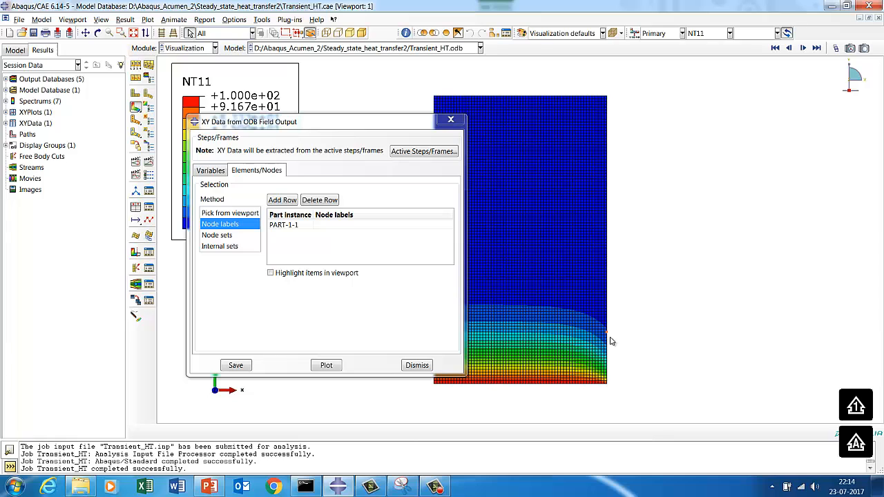
click(326, 366)
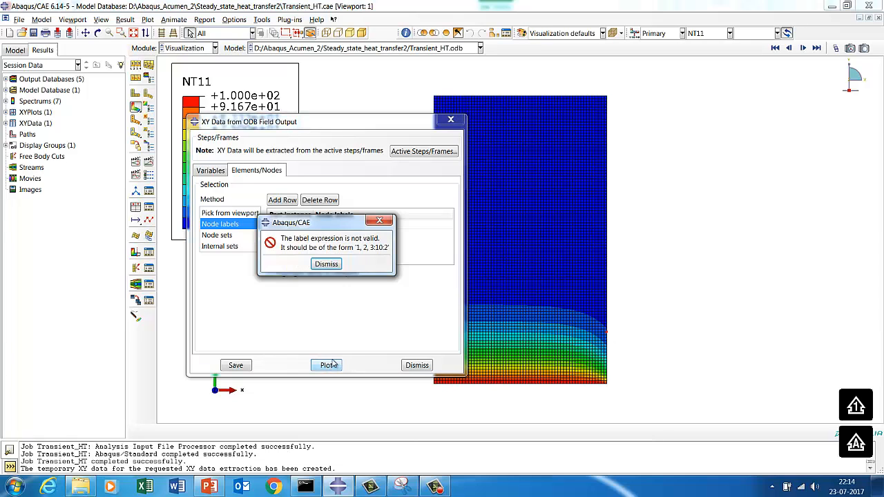
click(327, 265)
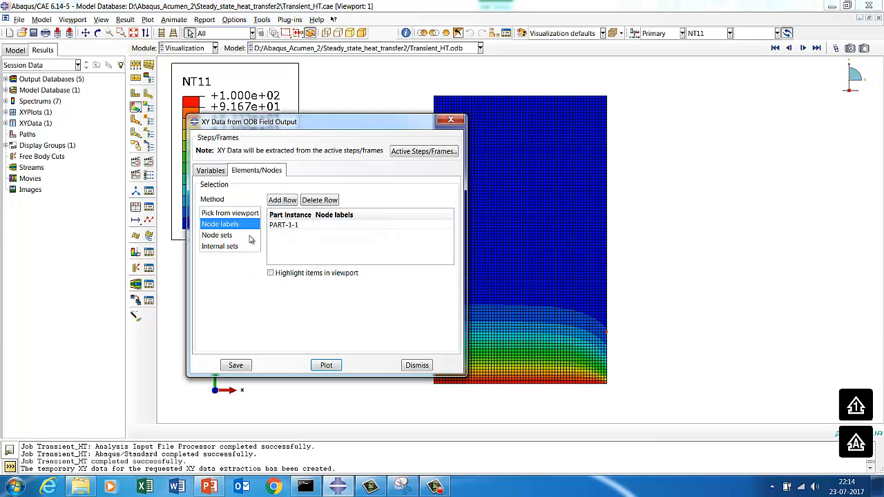
Plot the NT11 history for the node picked from the viewport, with selected items highlighted, and dismiss the XY data extraction
click(231, 214)
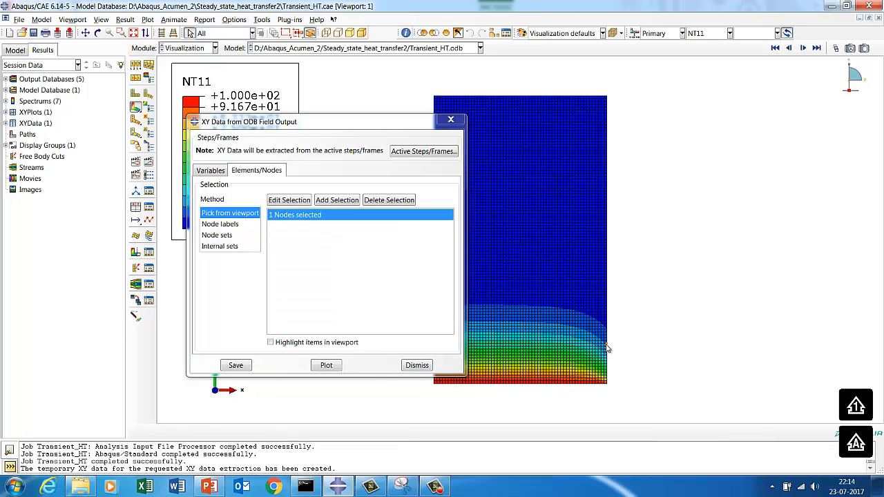
click(299, 344)
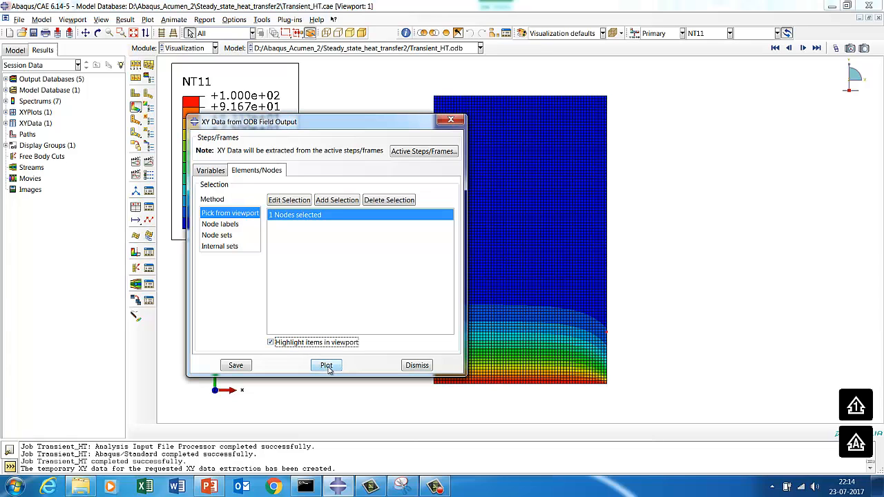
click(327, 366)
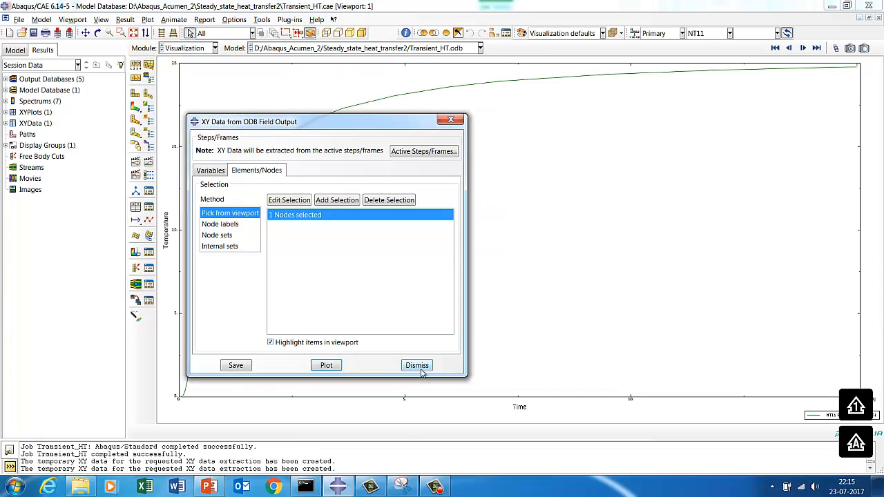
click(419, 367)
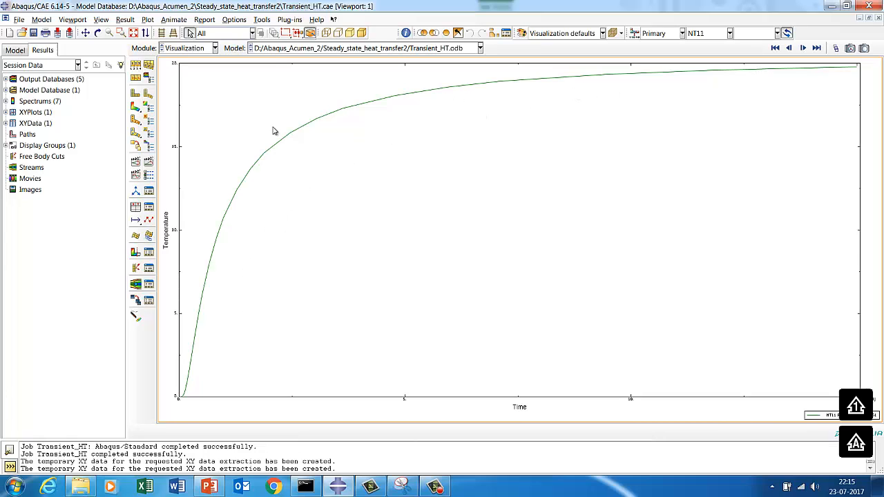
Return to the NT11 contour plot on the plate, animate its time history and stop the animation
click(136, 108)
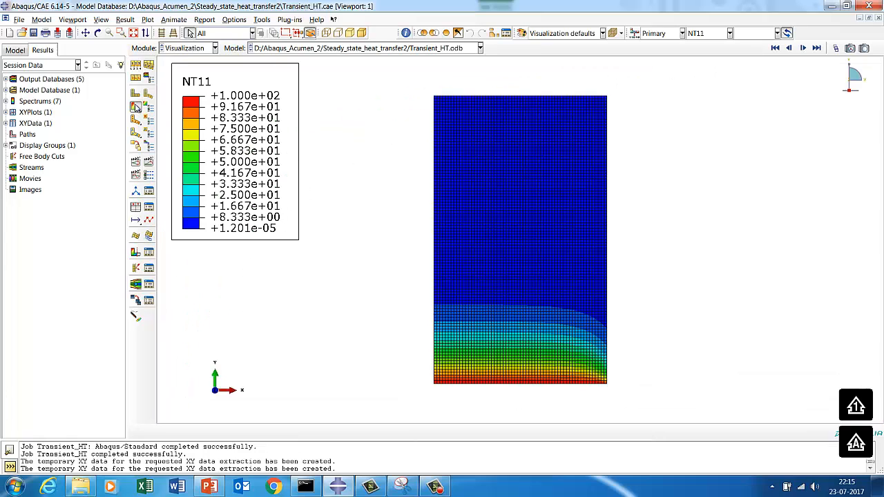
click(148, 164)
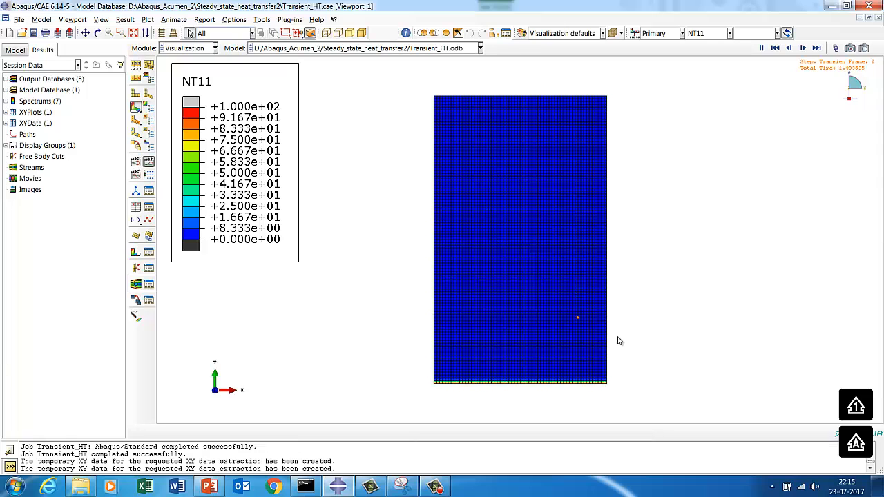
click(148, 162)
Switch to the Heat_Transfer presentation in PowerPoint and bring up the new slide layouts without adding a slide
click(208, 487)
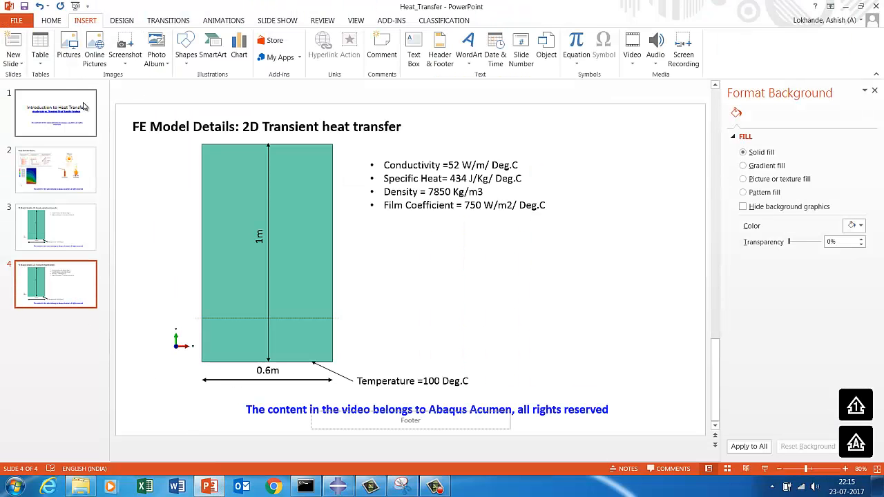
click(43, 21)
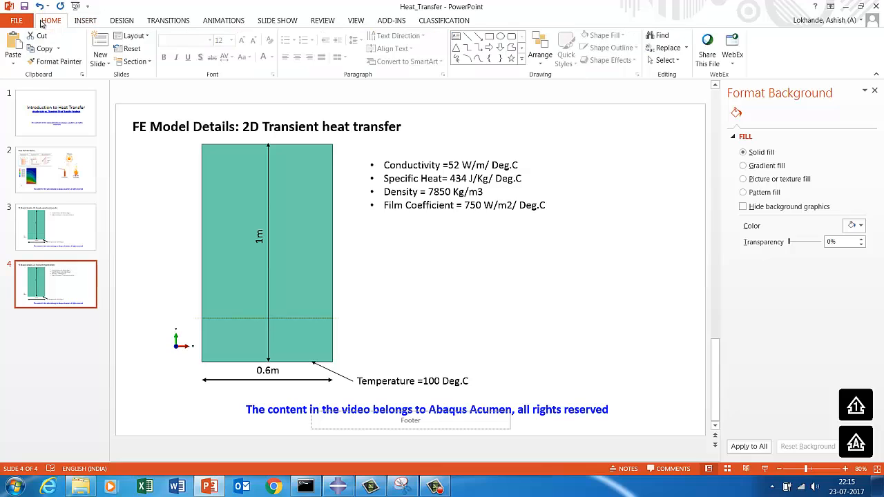
click(104, 68)
key(Escape)
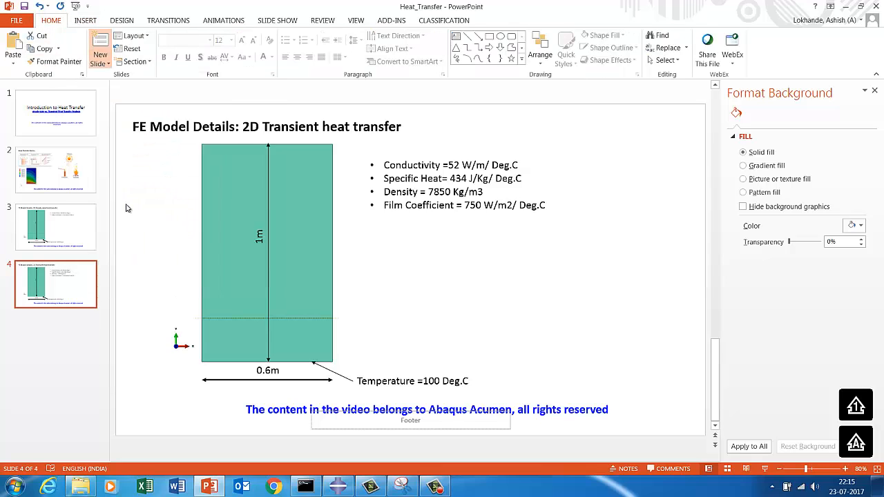